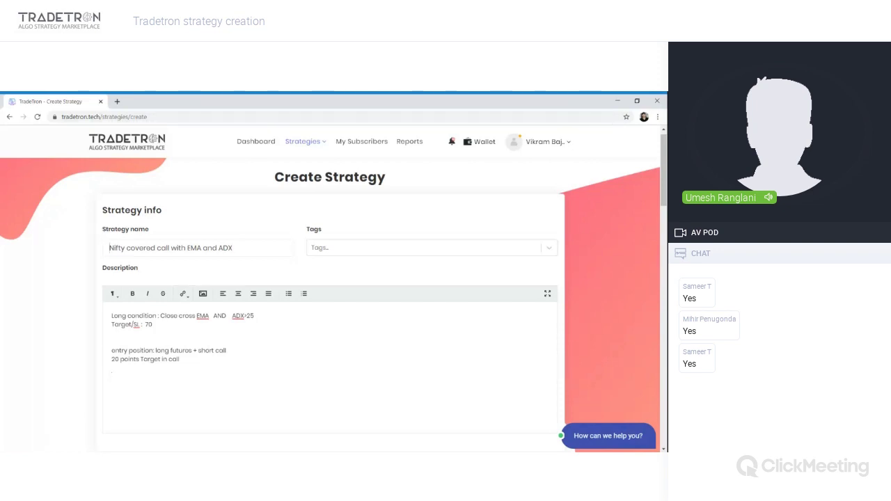
- Review the strategy name and the description's long condition and entry position
drag(109, 248, 158, 247)
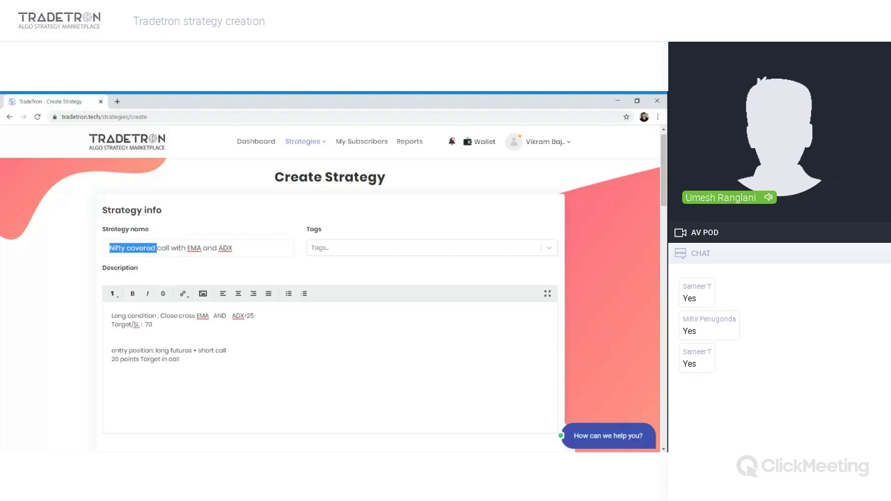
drag(161, 315, 210, 316)
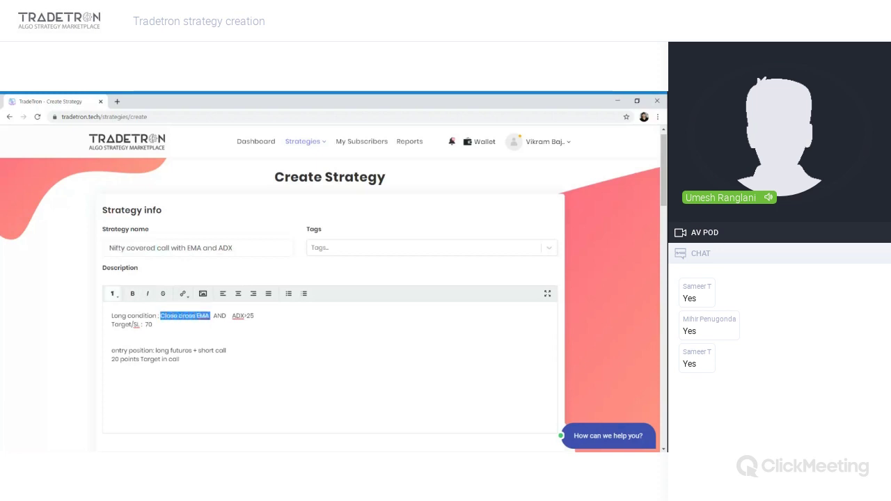
drag(232, 315, 254, 316)
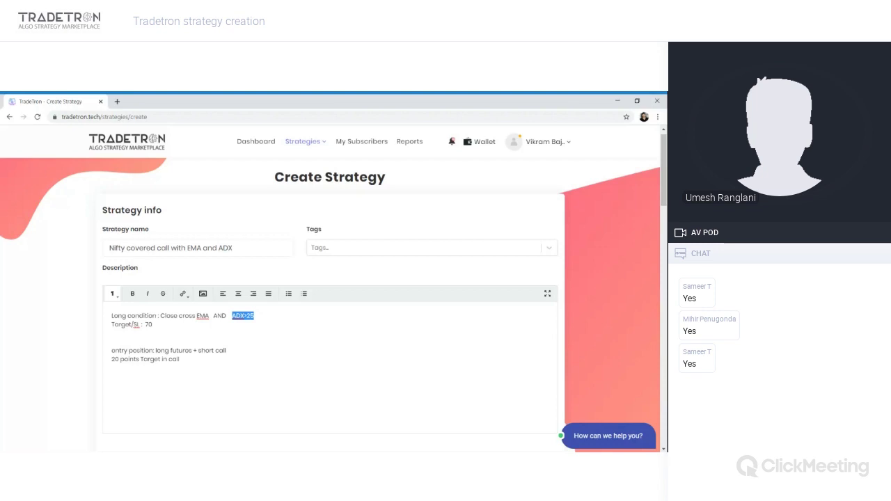
click(255, 316)
drag(255, 315, 160, 315)
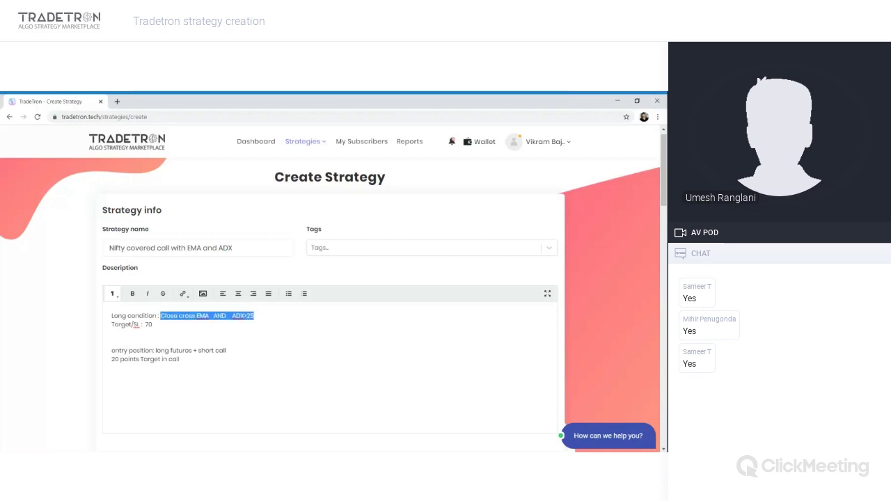
click(112, 333)
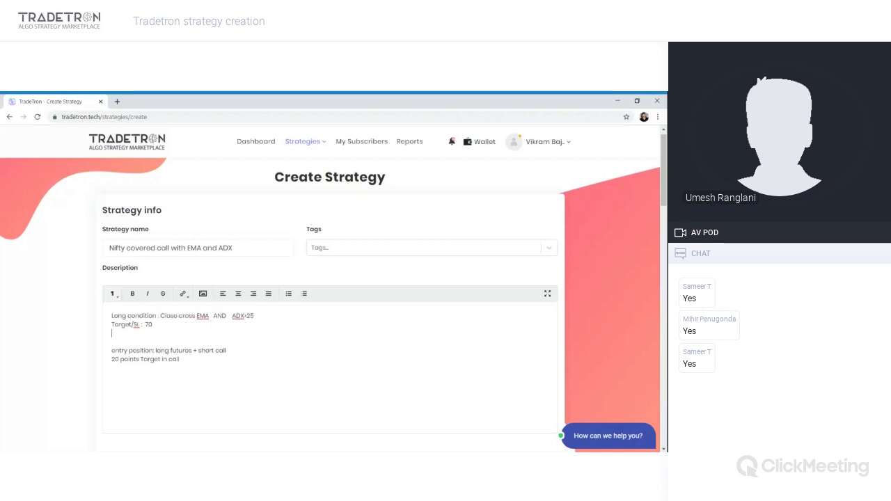
drag(149, 350, 180, 359)
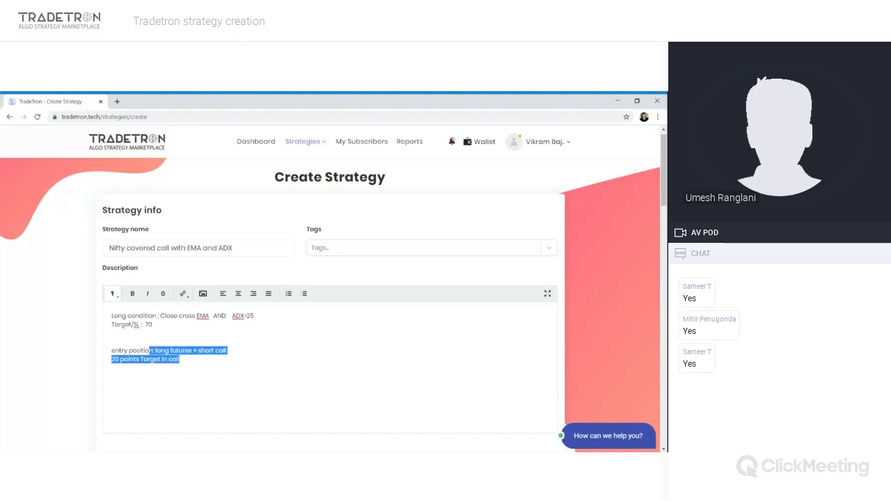
- Look over the Entry, Repair, Overnight Protection and Universal Exit sections of Set №1
scroll(330, 297, down, 5)
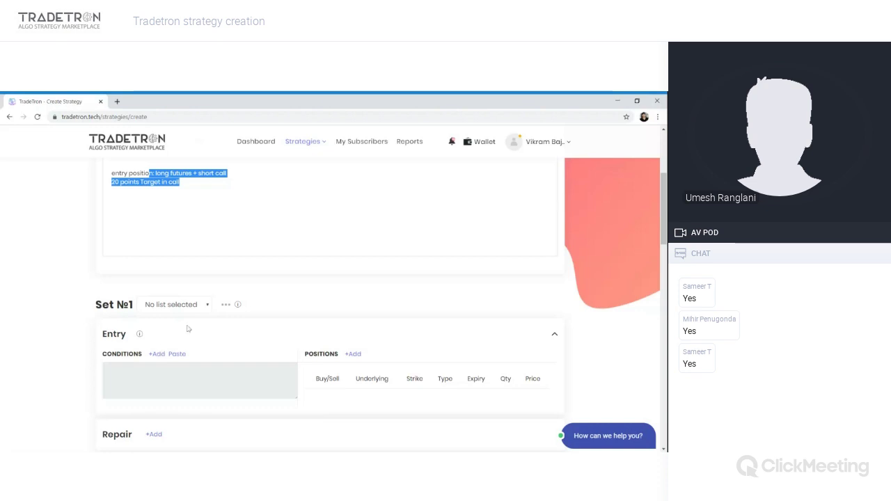
scroll(319, 285, down, 2)
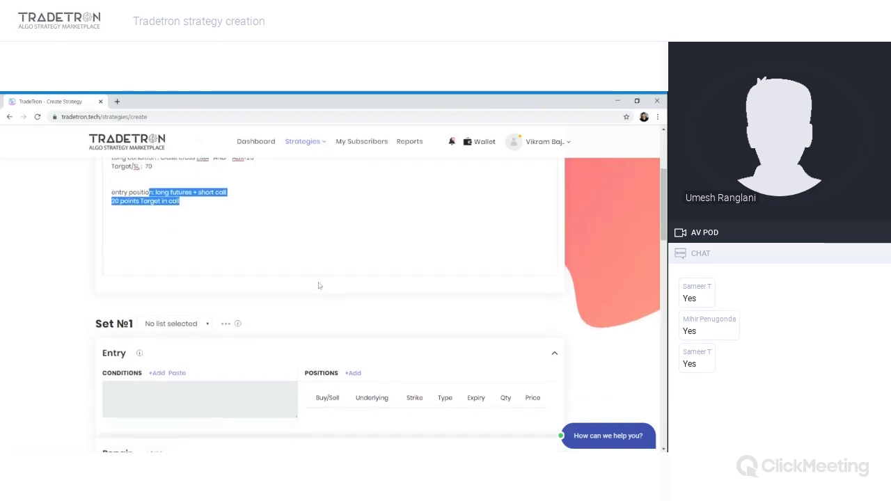
scroll(319, 285, down, 1)
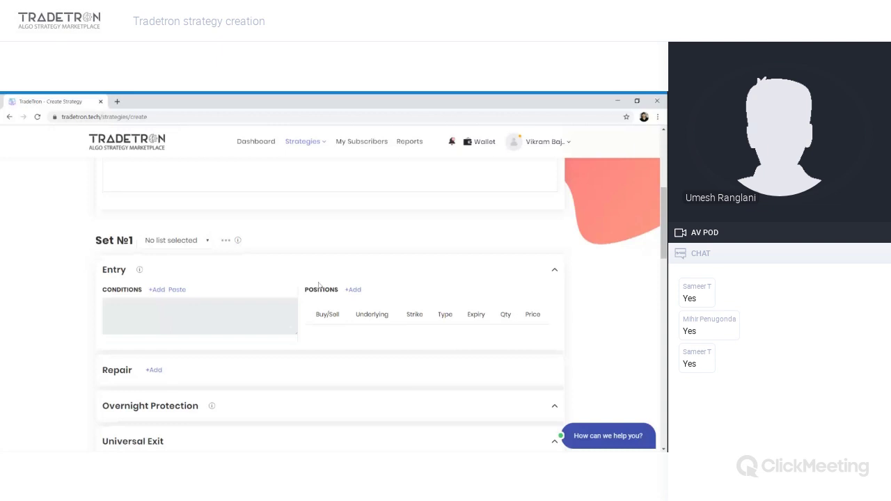
scroll(319, 286, down, 2)
drag(117, 195, 126, 194)
drag(122, 366, 148, 367)
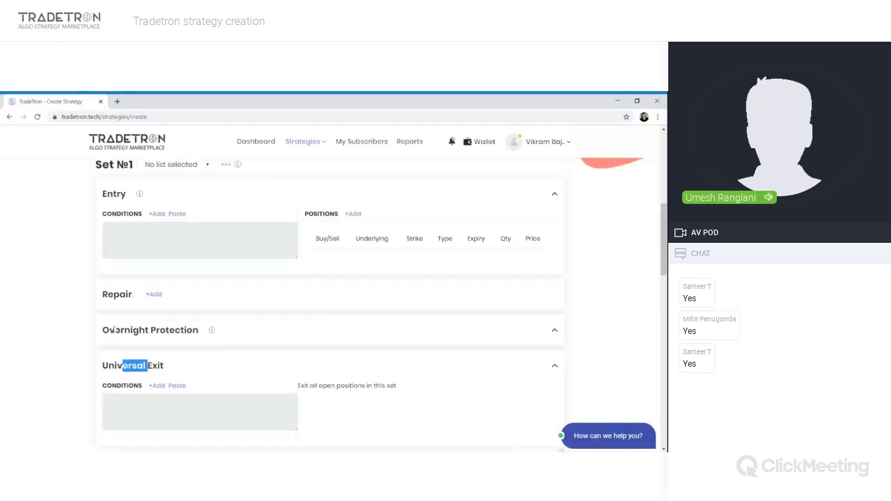
drag(102, 295, 120, 294)
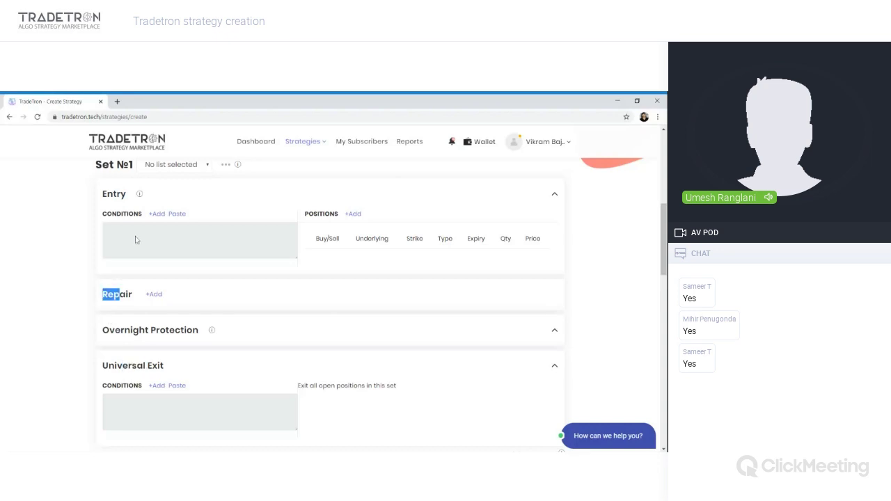
- Start a Set №1 entry condition with a Position keyword using the CLOSE series at position -1
click(157, 214)
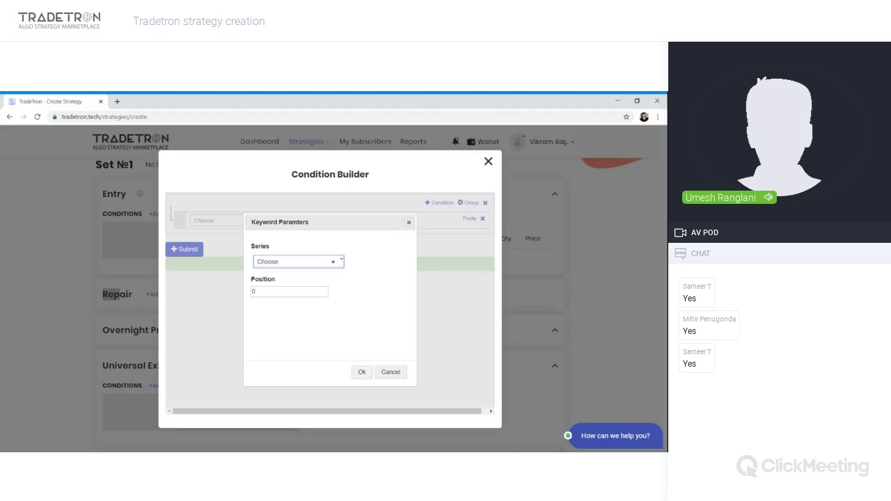
click(298, 261)
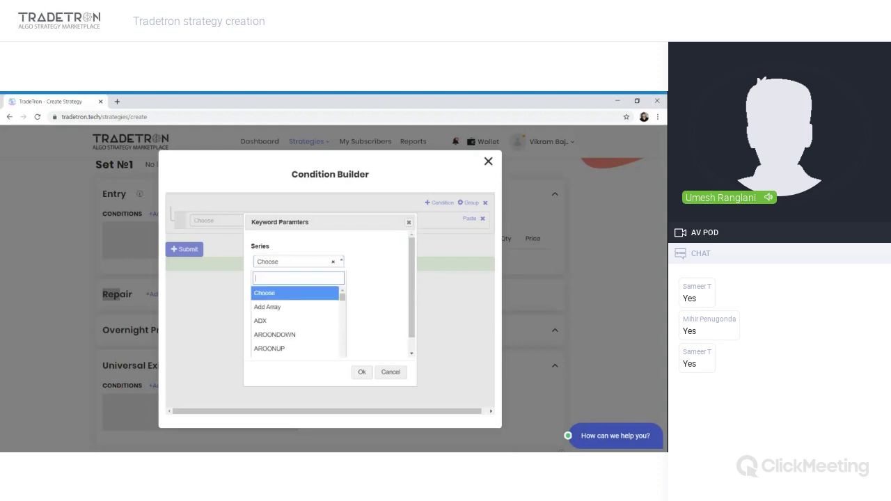
text(clo)
key(Return)
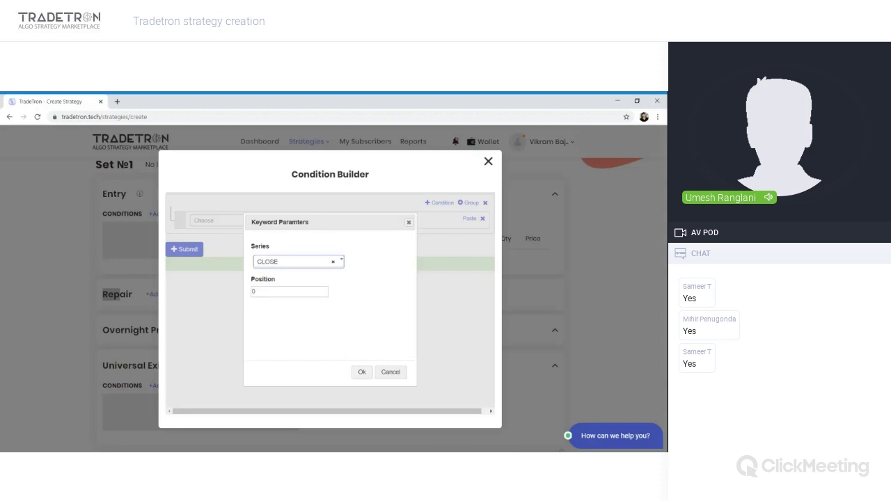
key(Tab)
text(-1)
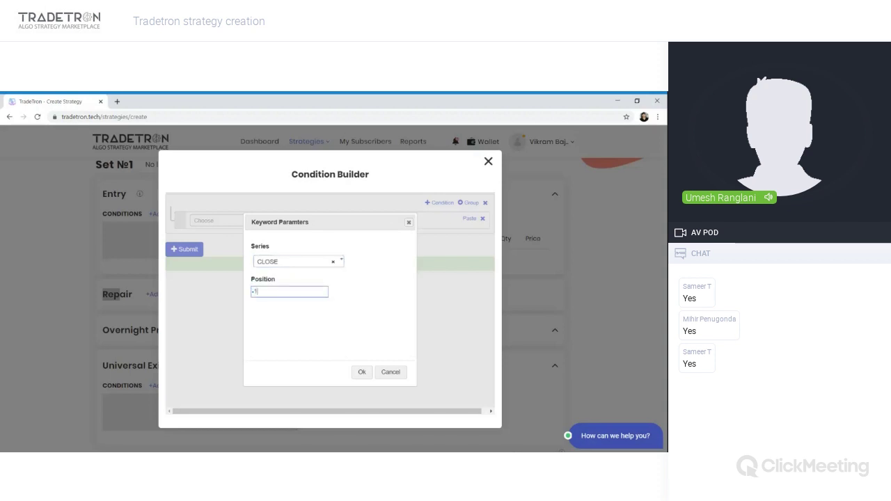
key(Tab)
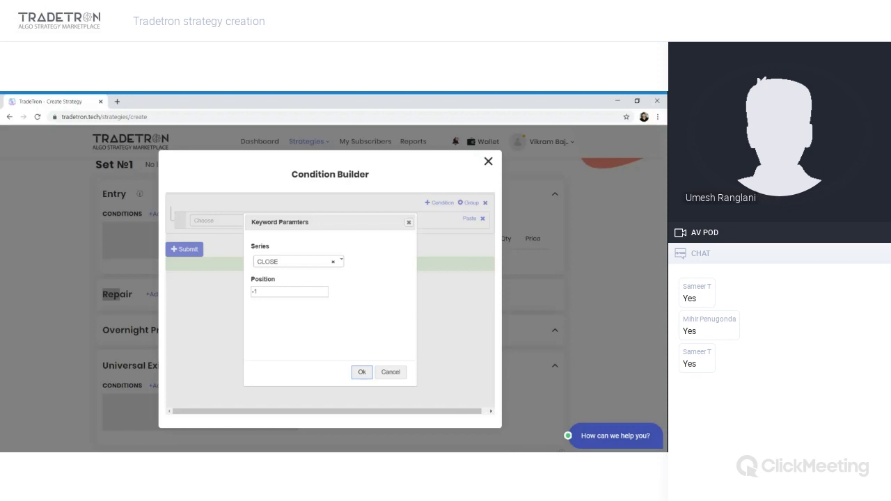
key(Return)
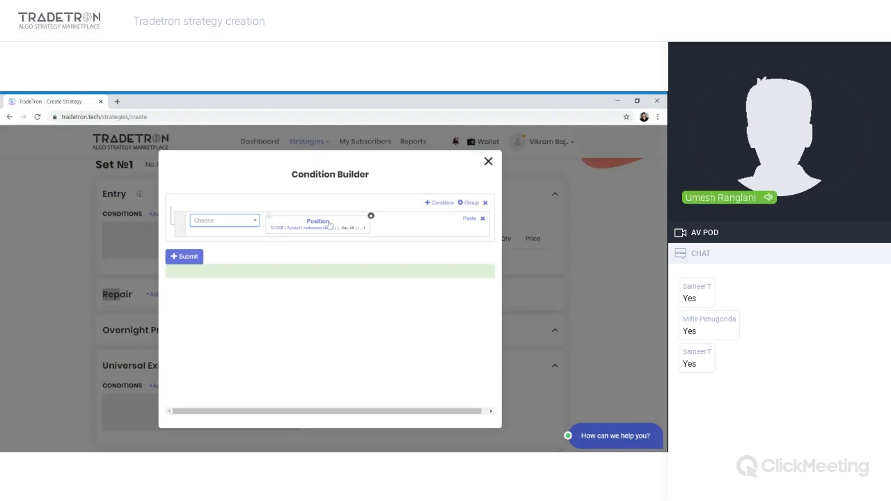
- Set the CLOSE series' symbol to the 30m candle type with 300 max history candles
click(293, 232)
click(272, 298)
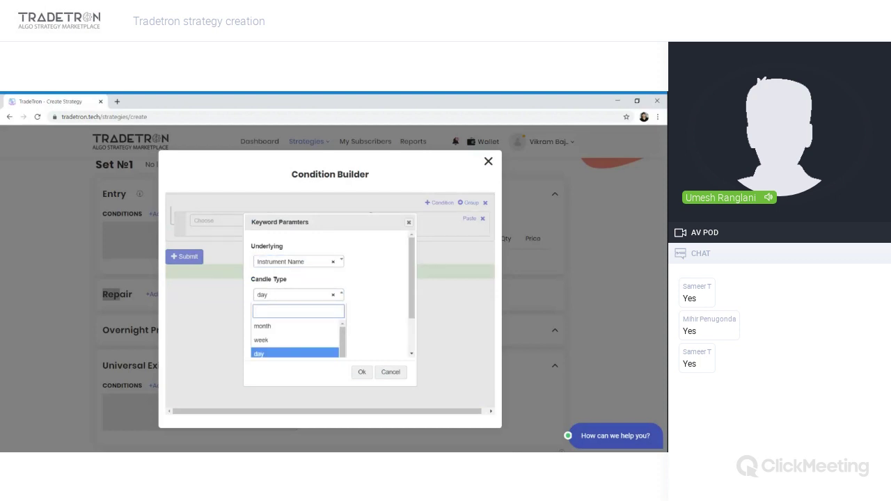
text(30)
key(Return)
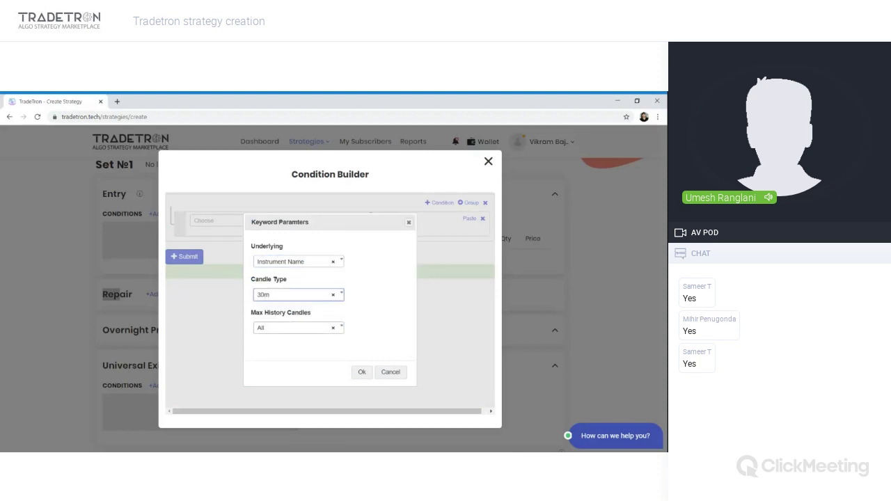
click(274, 330)
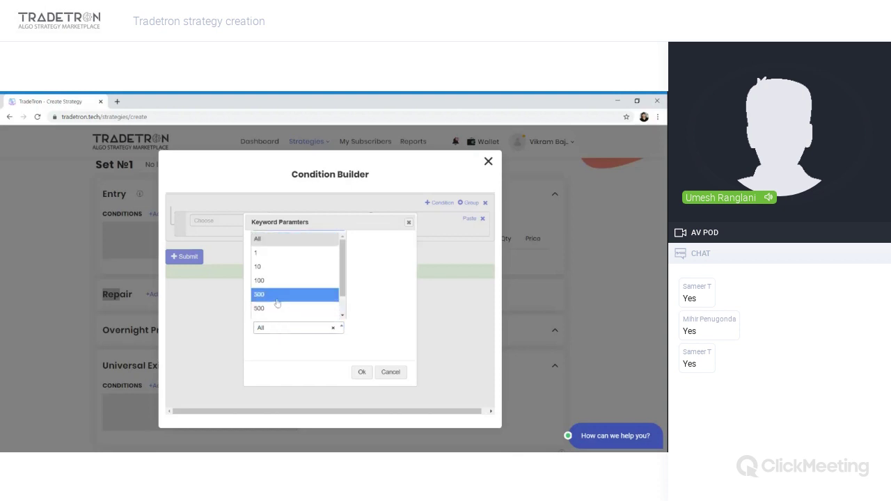
click(277, 295)
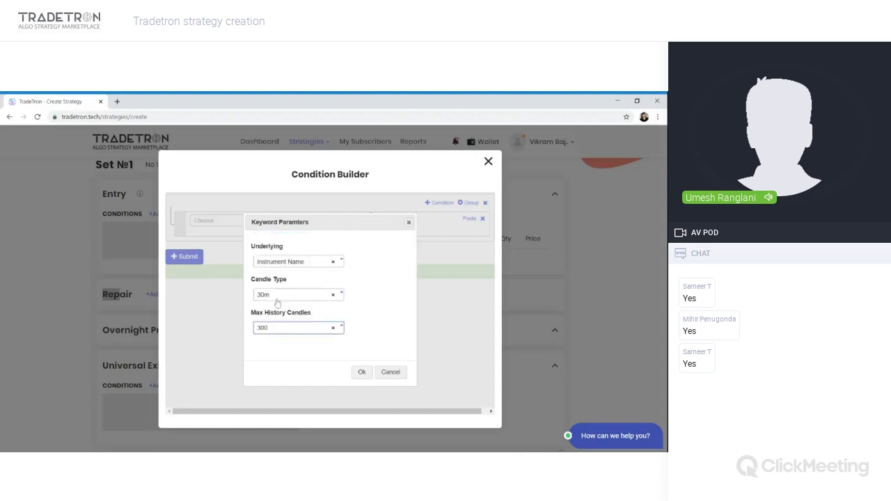
click(362, 374)
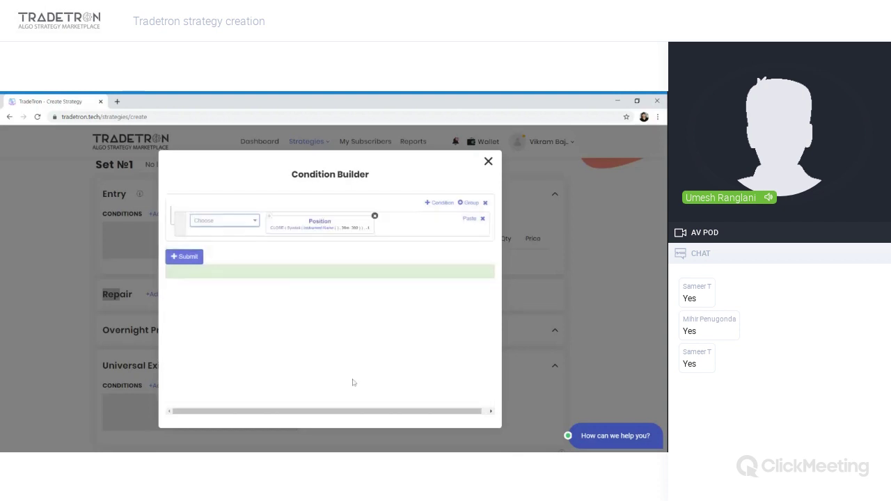
- Set the symbol's instrument name to exchange NFO, underlying NFO - NIFTY 50 and the current month expiry
click(312, 232)
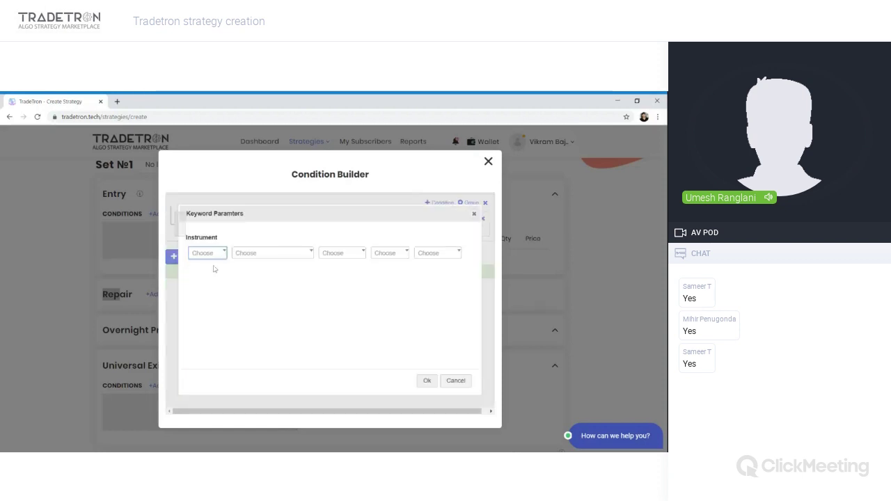
click(214, 253)
click(201, 349)
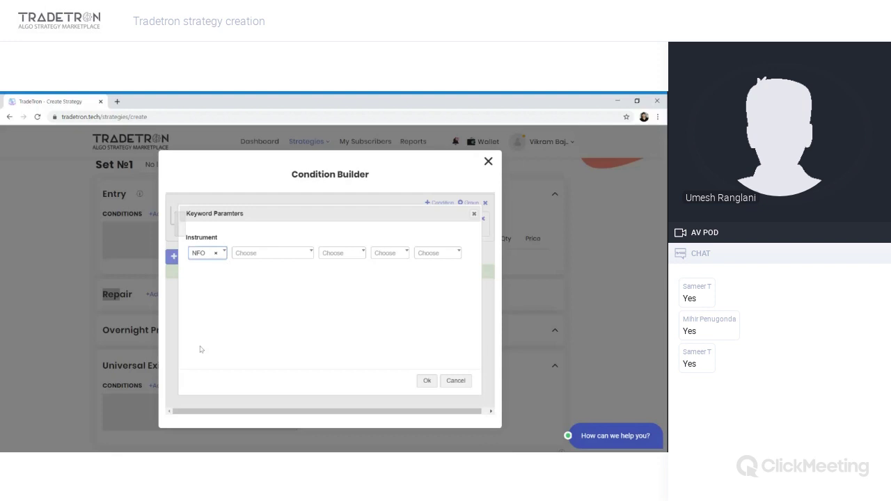
click(273, 253)
text(nifty)
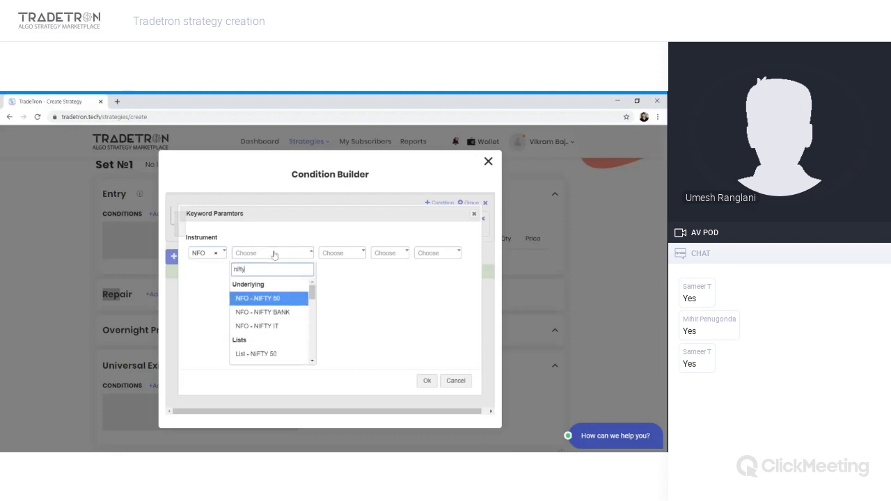
key(Return)
click(338, 255)
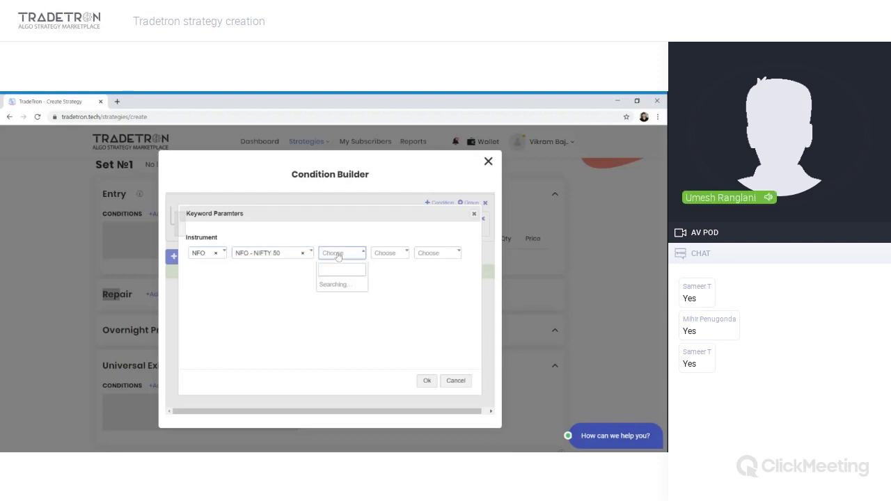
scroll(342, 285, down, 10)
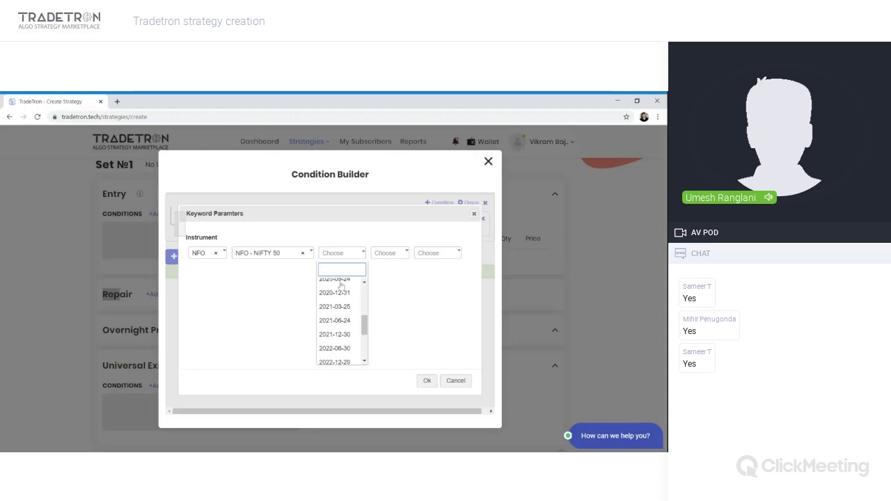
click(329, 340)
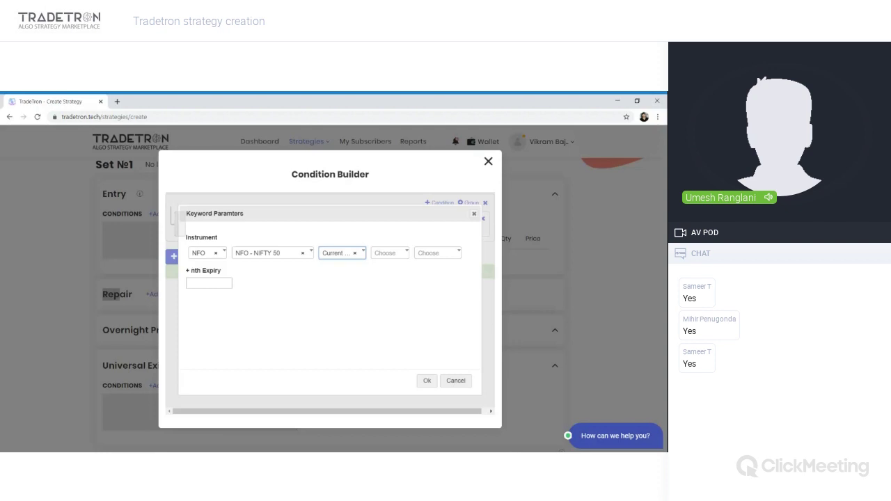
click(431, 382)
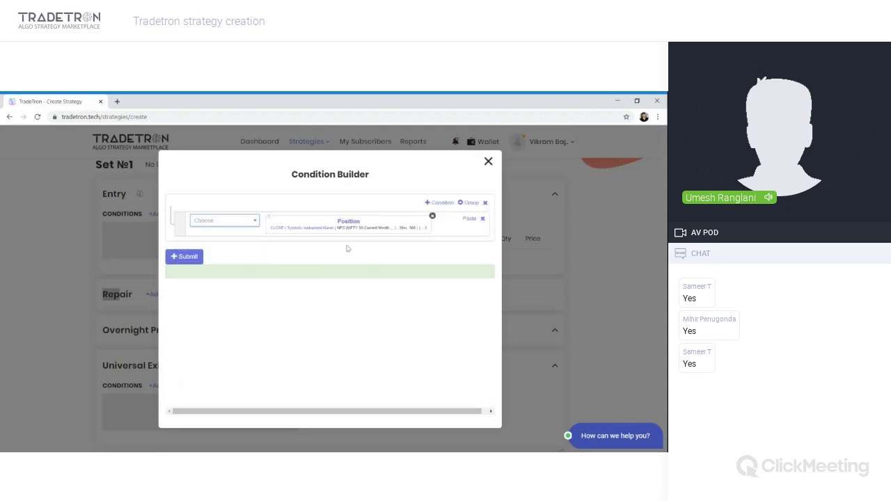
- Change the symbol's underlying type from Instrument Name to Futures
click(298, 232)
click(299, 262)
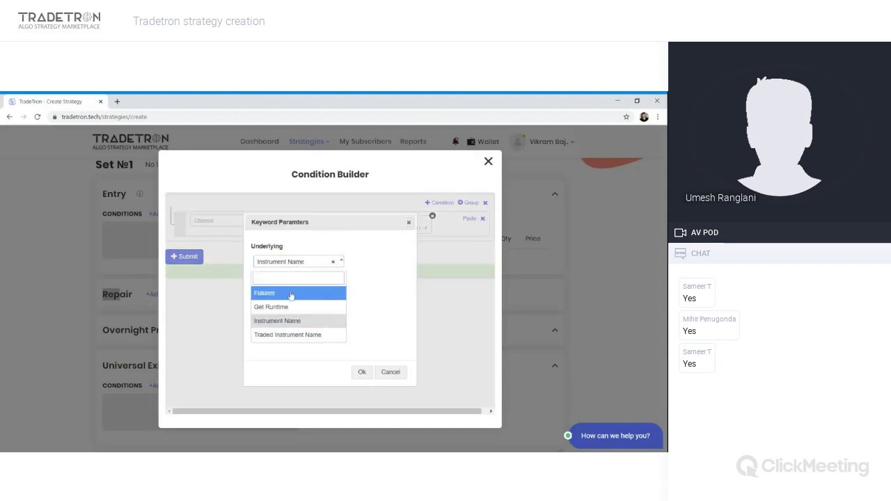
click(290, 295)
click(362, 372)
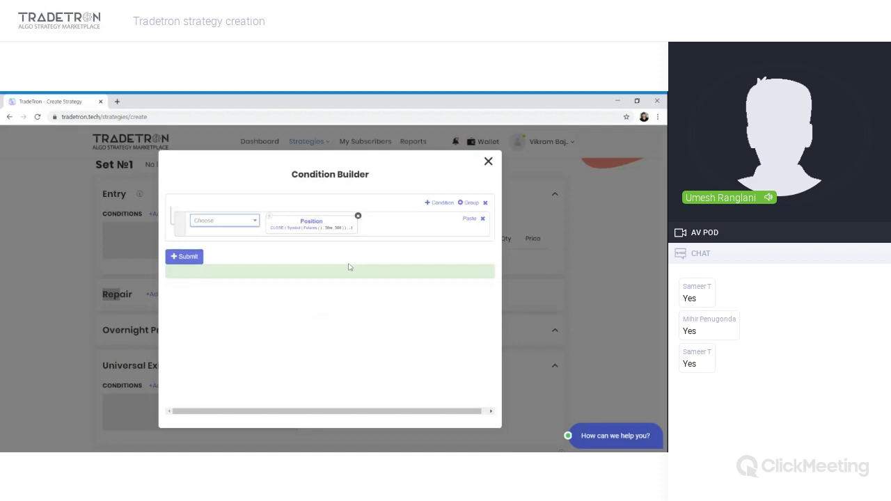
- Set the underlying of the Futures keyword to NIFTY 50
click(309, 234)
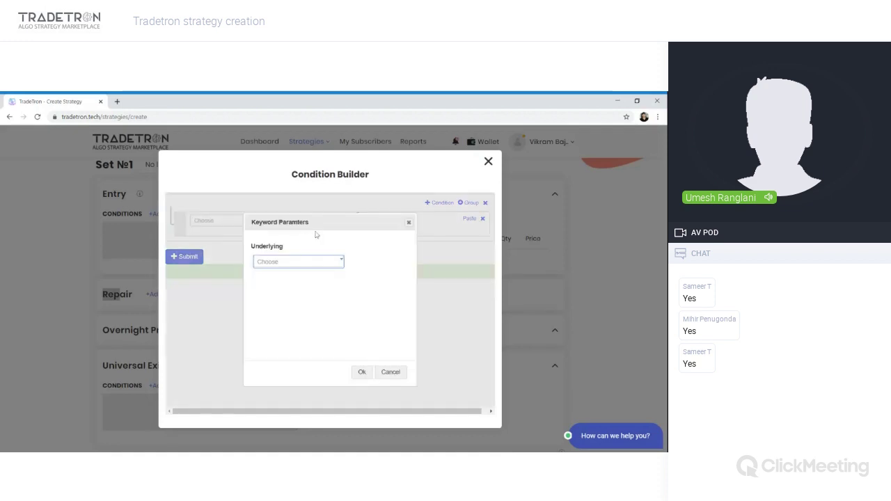
click(310, 262)
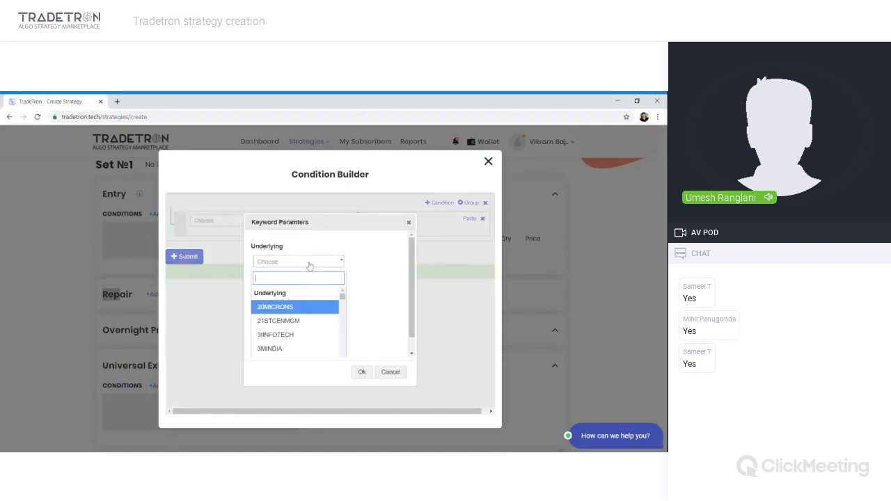
text(nifty)
key(Return)
key(Tab)
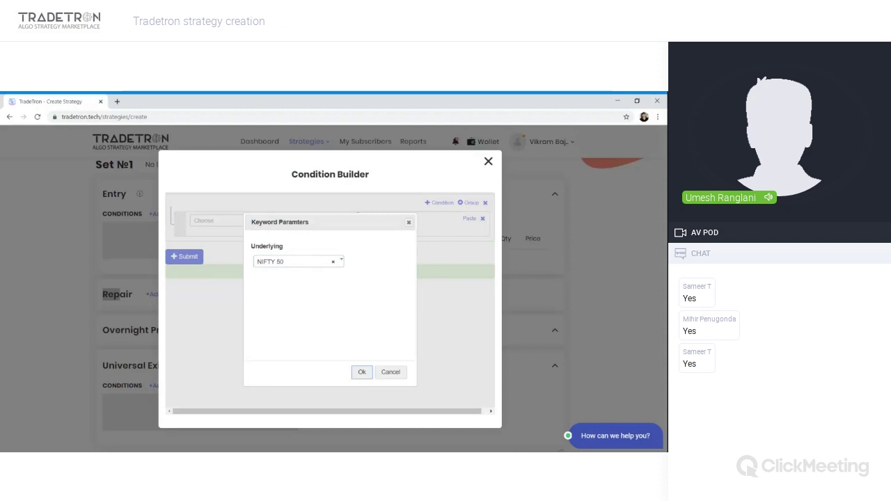
key(Return)
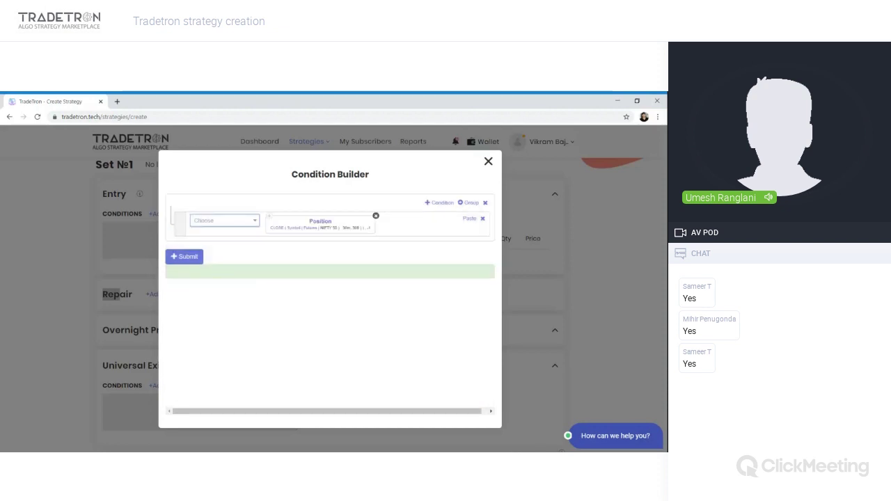
- Add a greater-than (>) operator after the CLOSE Position block in the entry condition
click(216, 224)
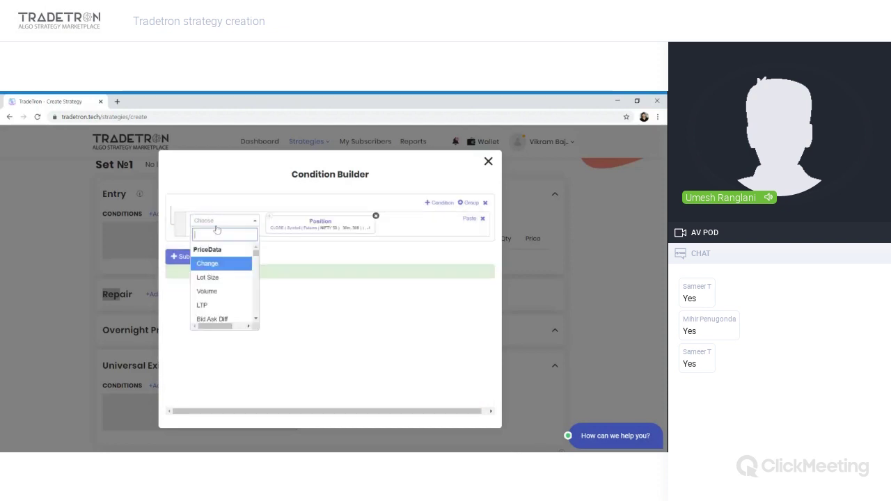
text(>)
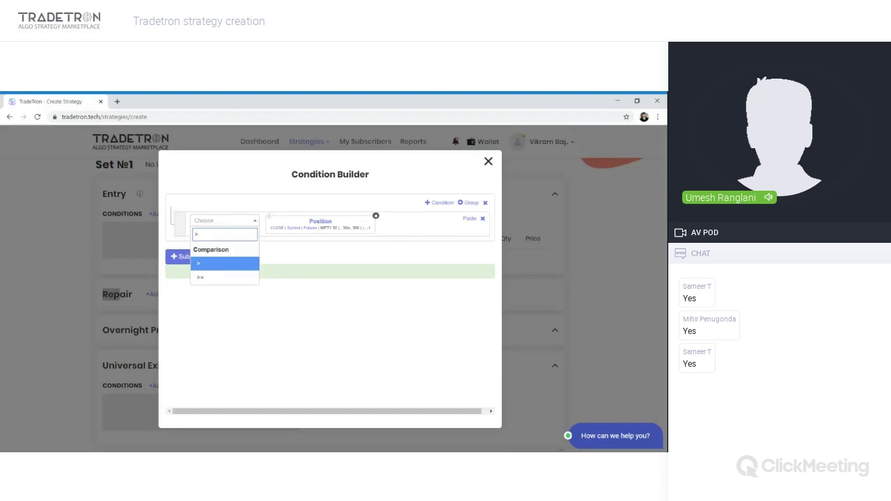
key(Return)
- Add a Position keyword with the EMA series at position -1 as the comparison's second operand
click(241, 223)
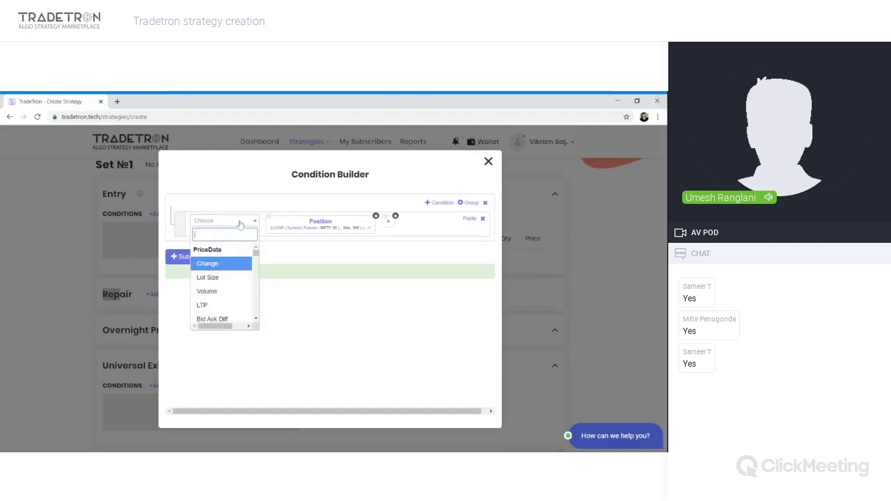
text(pos)
key(Return)
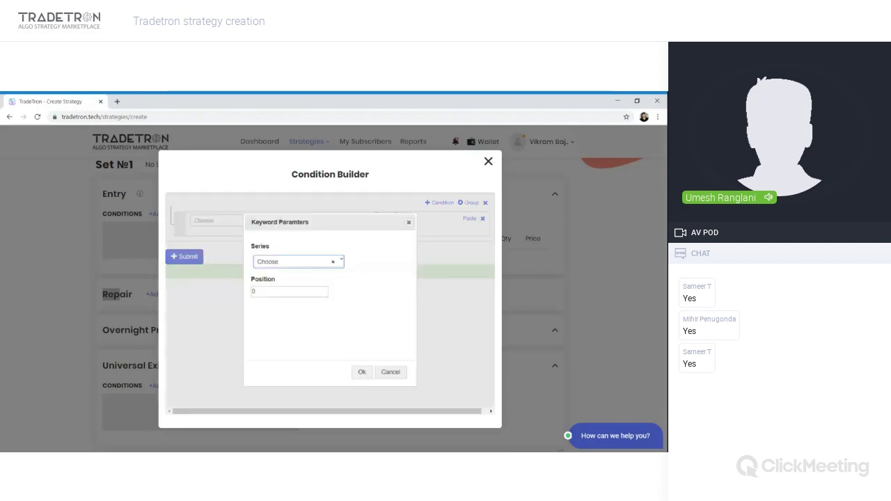
text(em)
key(Return)
key(Tab)
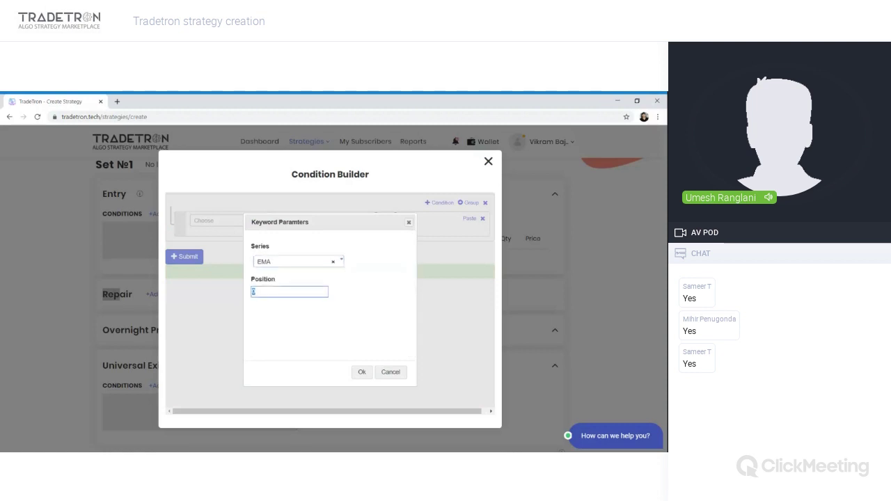
key(Tab)
key(Return)
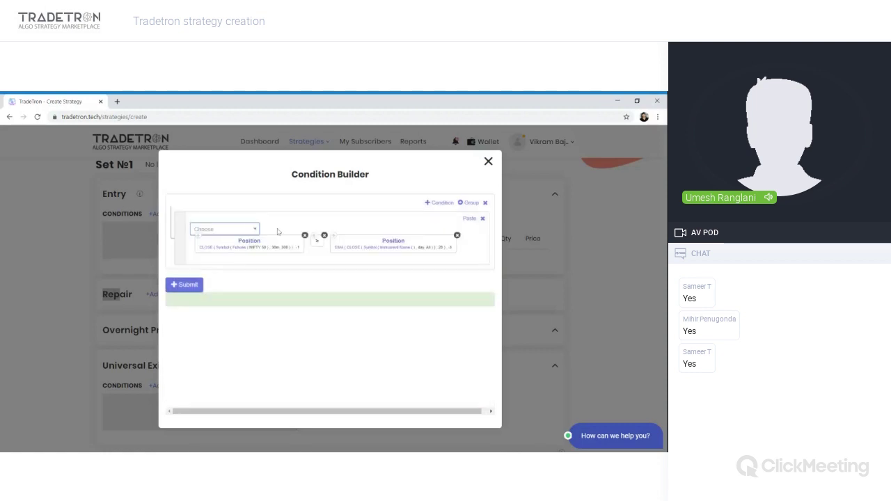
- Set the period of the EMA keyword to 30
click(337, 248)
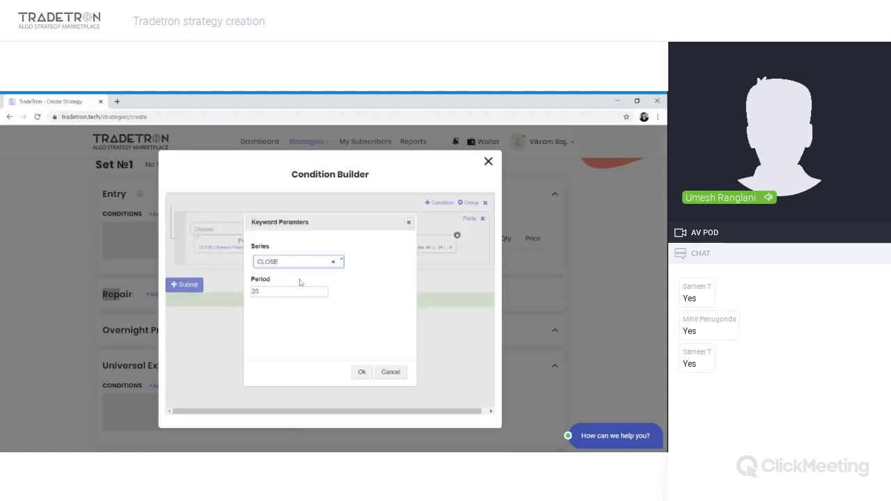
drag(288, 291, 245, 292)
text(30)
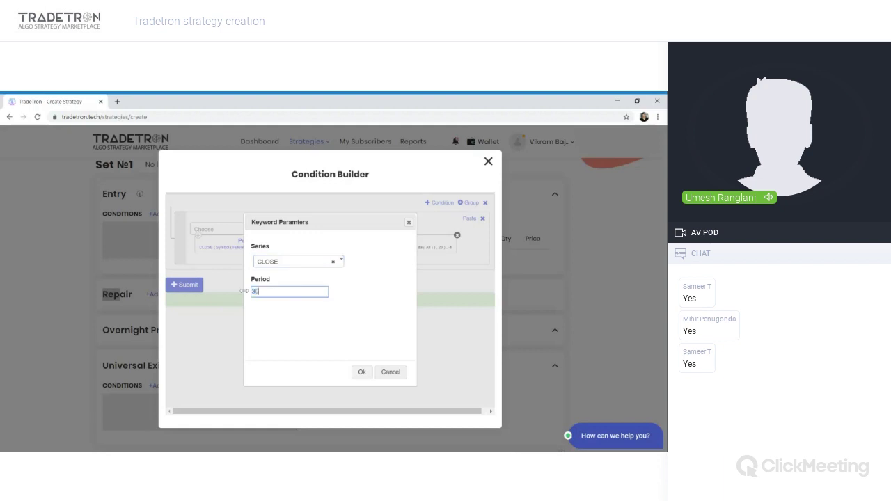
click(361, 372)
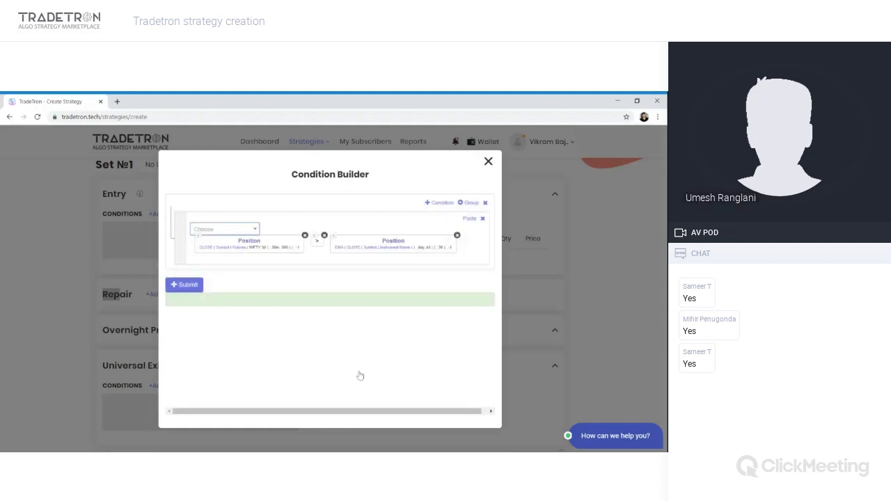
- Set the EMA's symbol to a Futures underlying, the 30m candle type and 300 max history candles
click(388, 254)
click(298, 261)
click(298, 292)
click(299, 295)
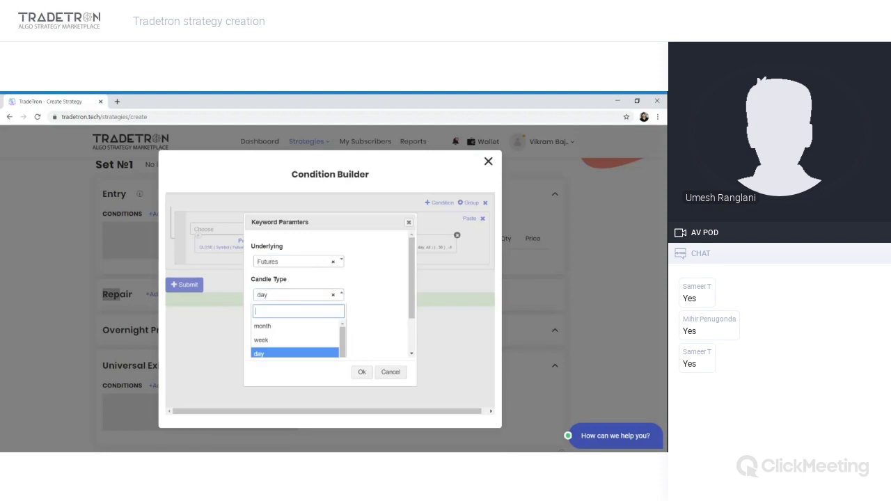
text(30)
key(Return)
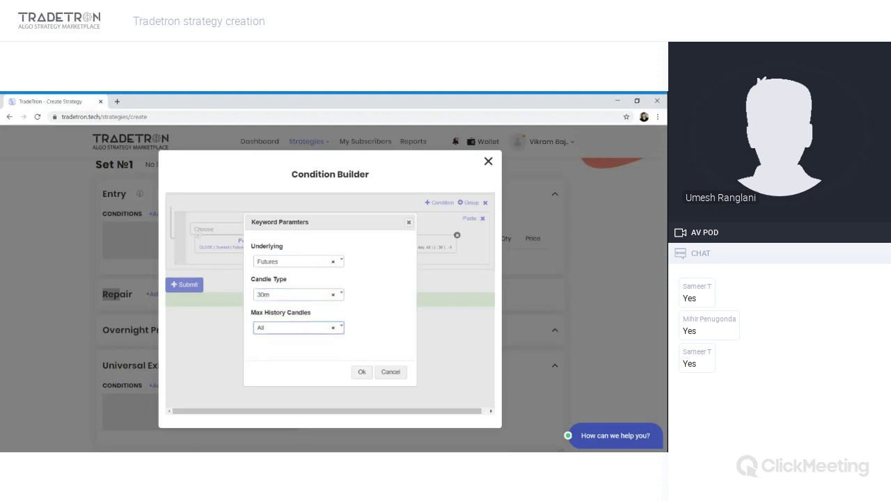
text(300)
click(362, 372)
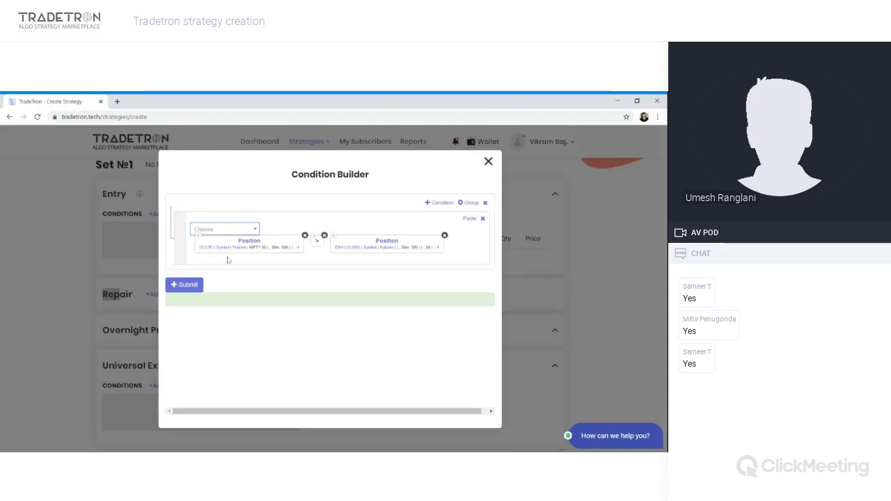
- Set the underlying of the EMA block's Futures keyword to NIFTY 50
click(389, 251)
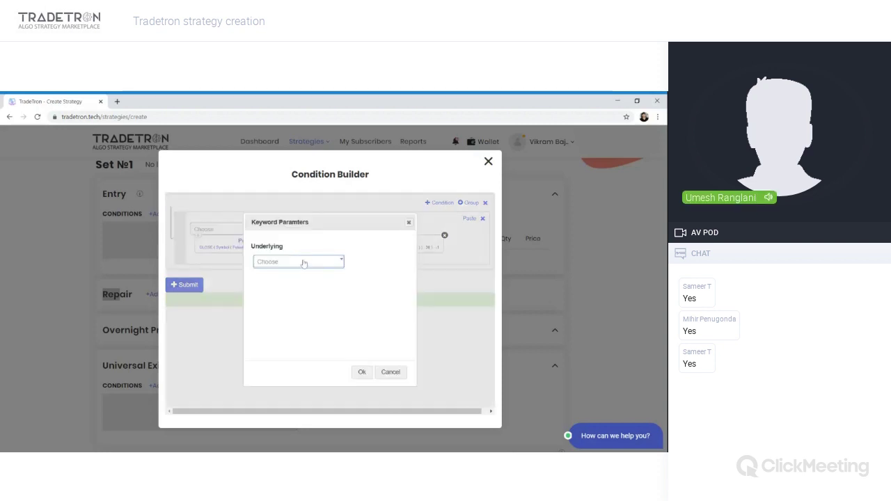
click(304, 262)
text(nifty)
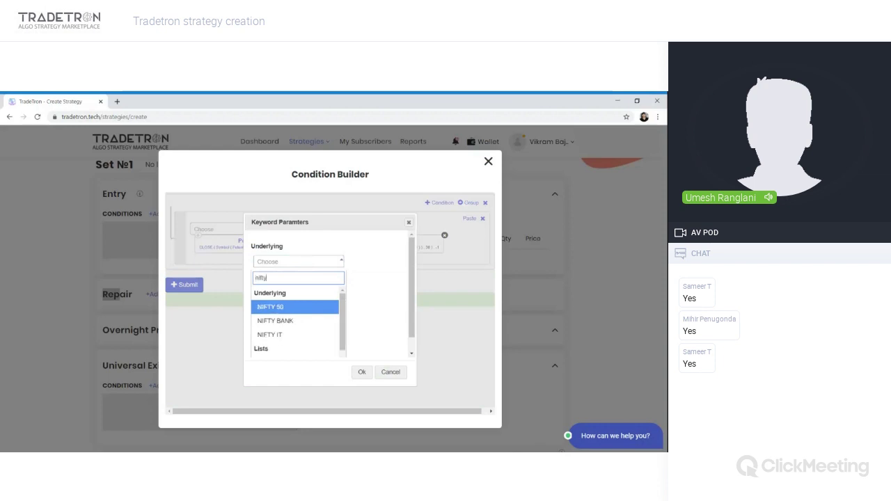
key(Return)
click(361, 372)
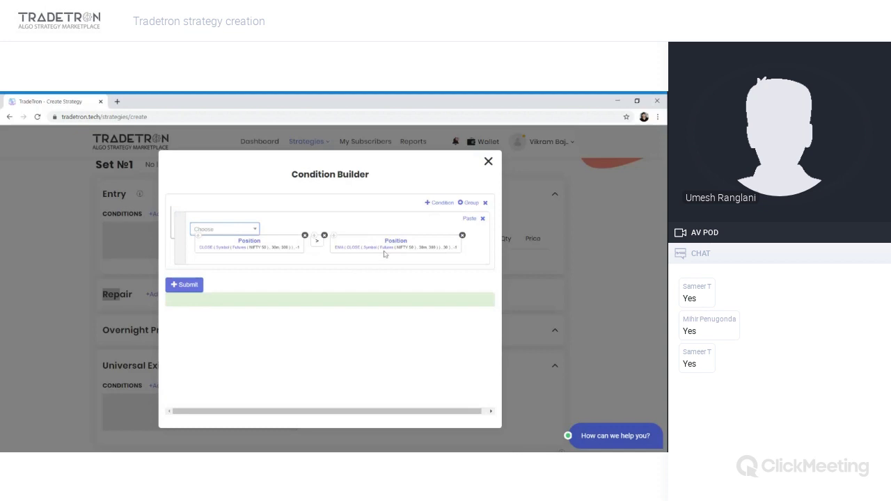
- Add a second AND condition comparing copies of the CLOSE and EMA Position blocks with a less-than (<) operator
click(440, 206)
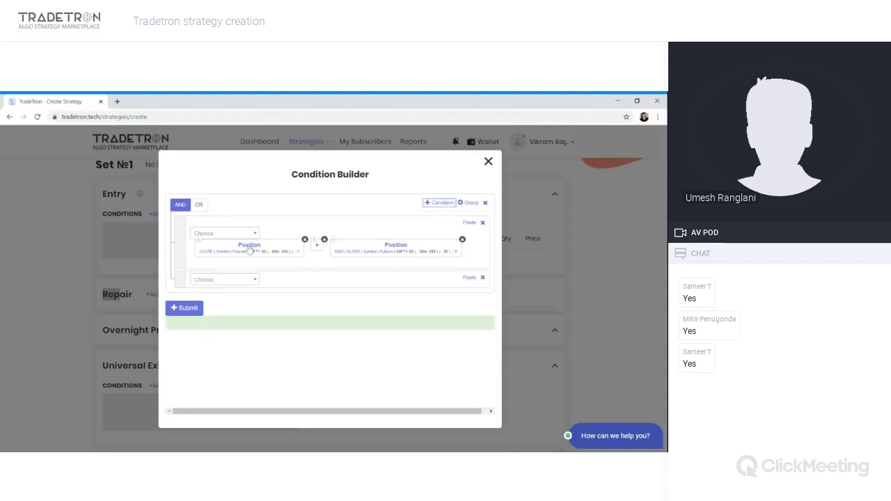
click(198, 241)
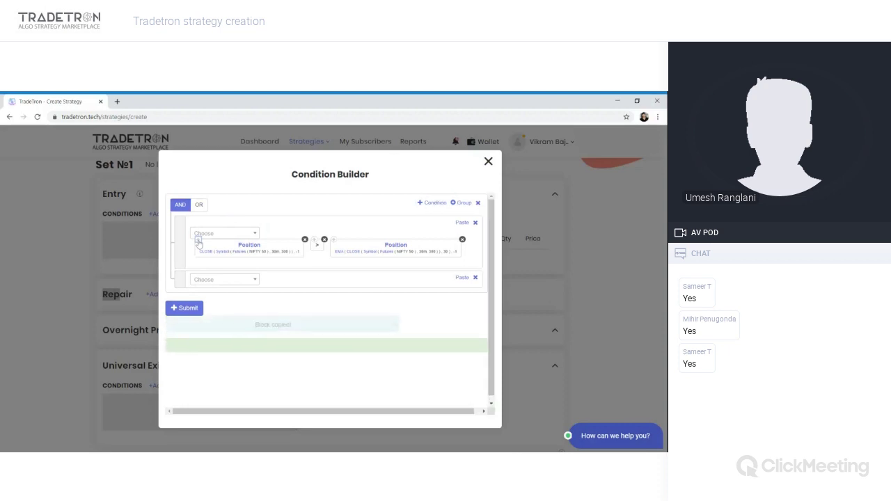
click(470, 279)
click(235, 281)
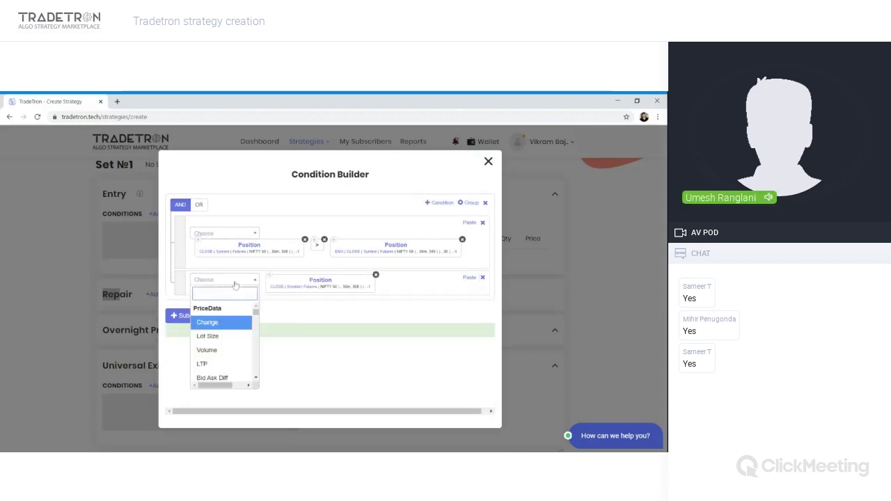
text(<)
key(Return)
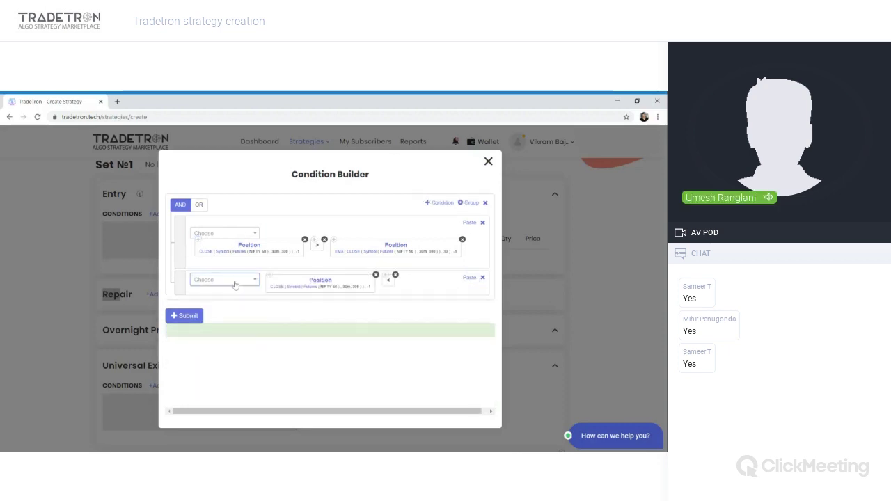
click(333, 240)
click(462, 278)
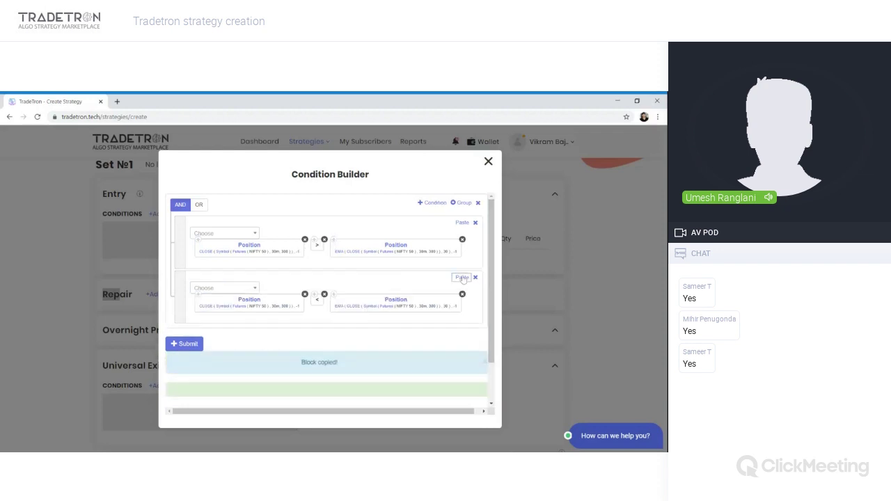
- Set the position of the CLOSE block in the second condition to -2
click(245, 304)
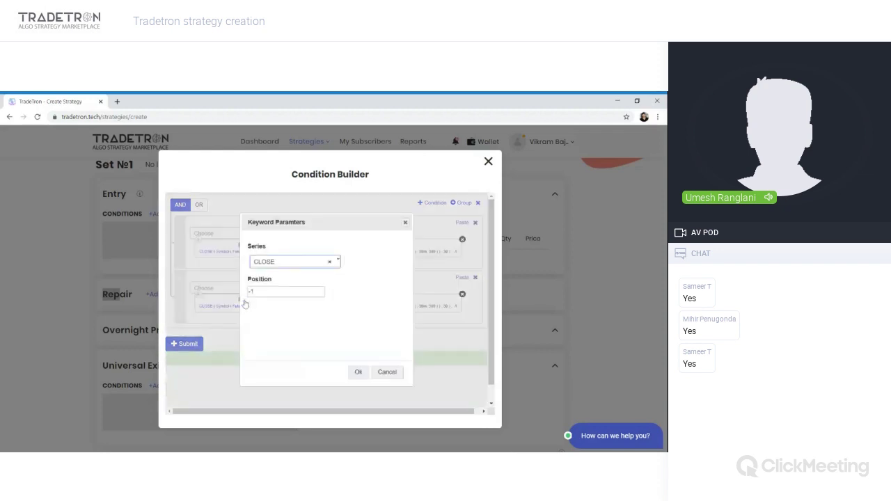
click(278, 292)
key(BackSpace)
text(2)
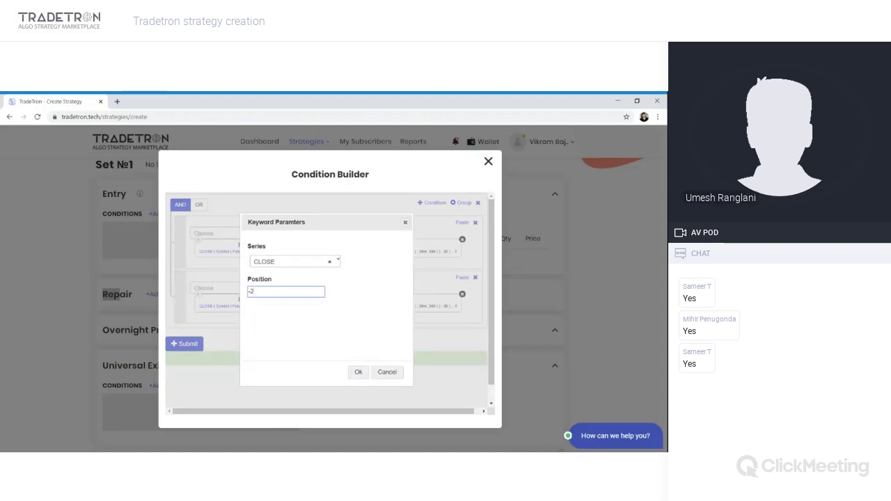
click(358, 372)
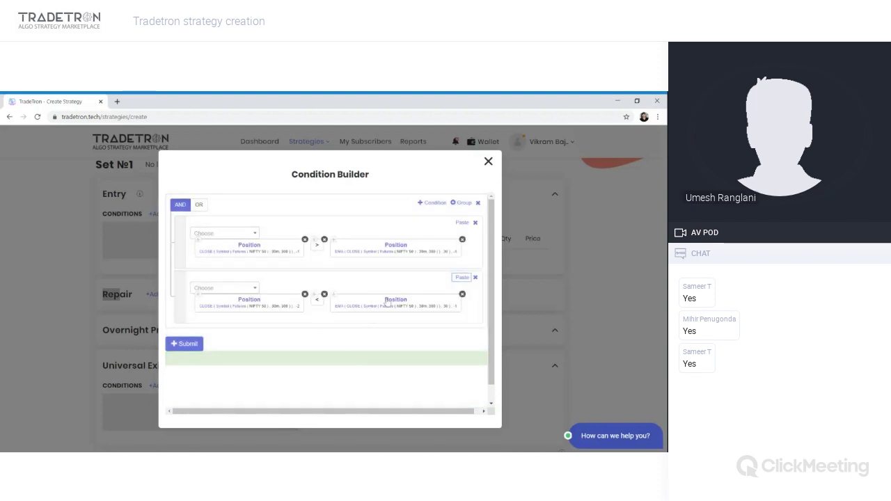
- Set the position of the EMA block in the second condition to -2
click(388, 300)
click(253, 292)
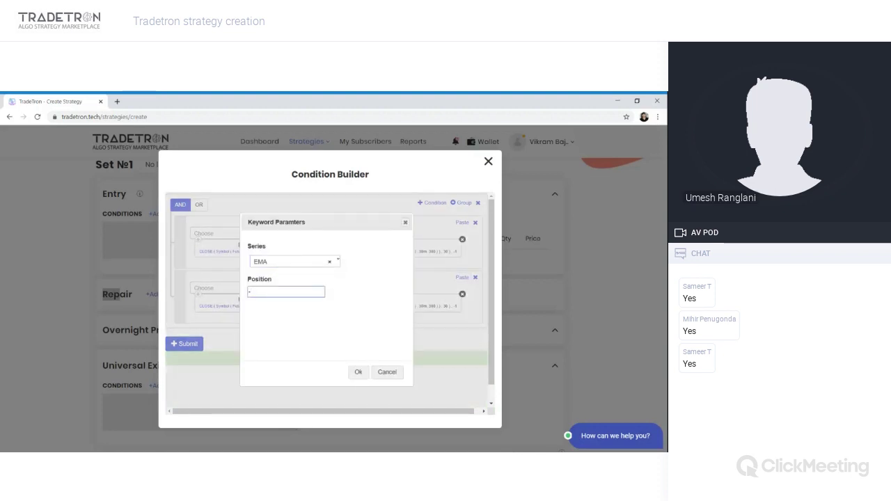
text(2)
click(358, 372)
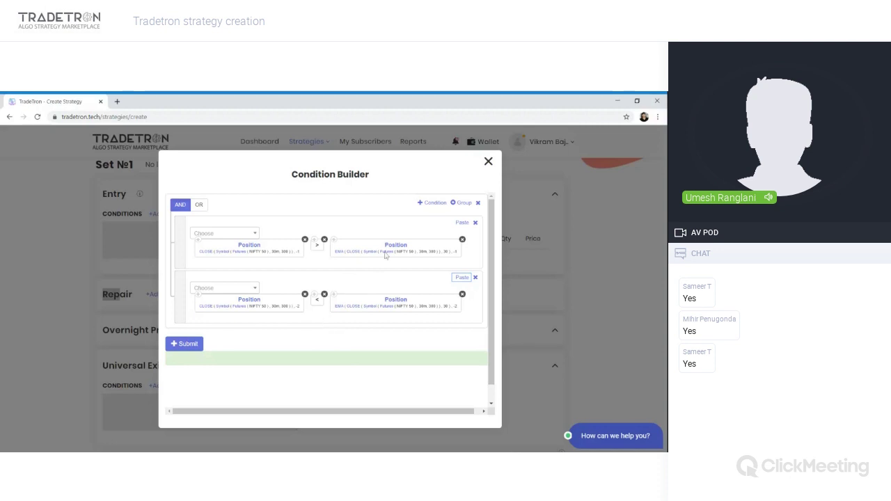
- Add a third condition to the AND group and open its keyword choices
click(432, 202)
click(230, 335)
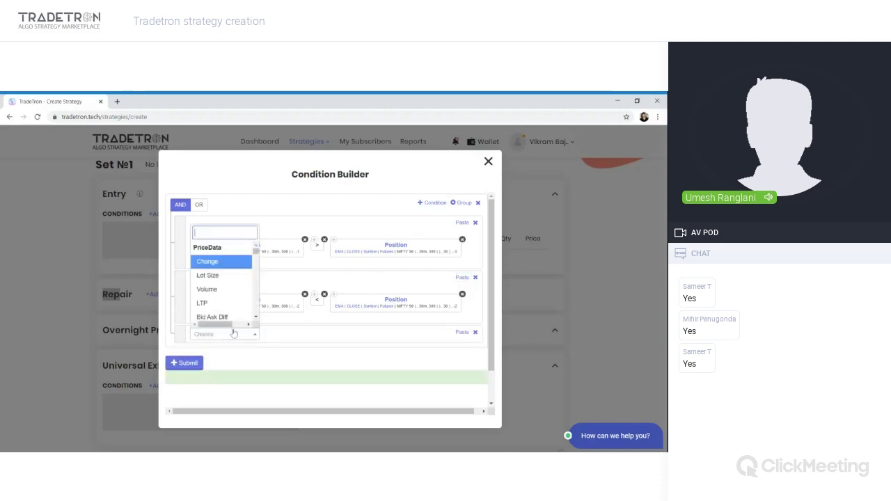
text(adx)
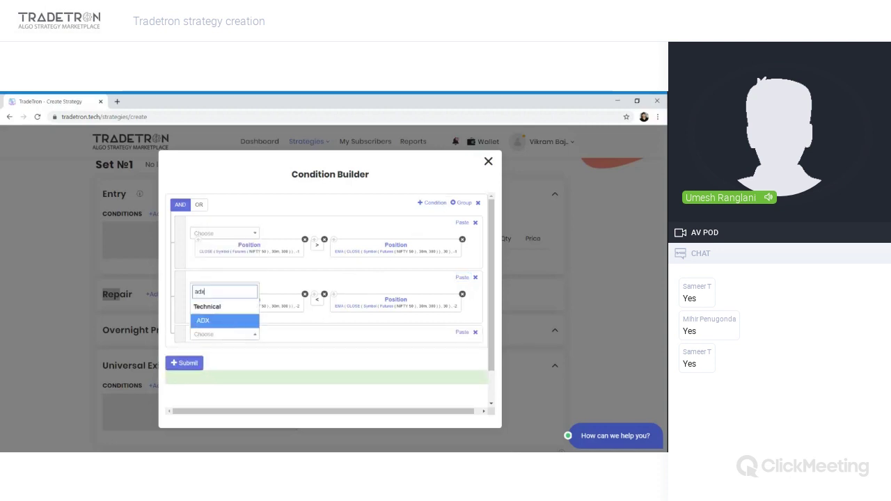
key(BackSpace)
key(BackSpace)
key(BackSpace)
- Insert a Position keyword with the ADX series at position -1 into the third condition
text(pos)
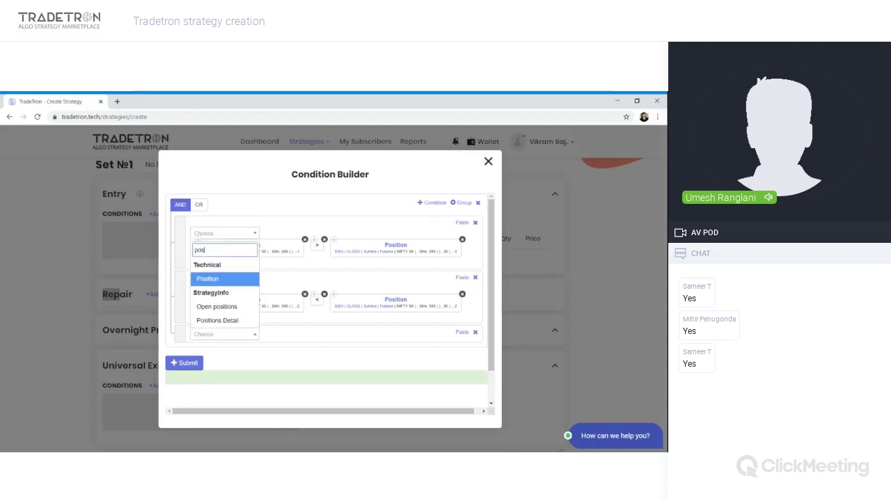
key(Return)
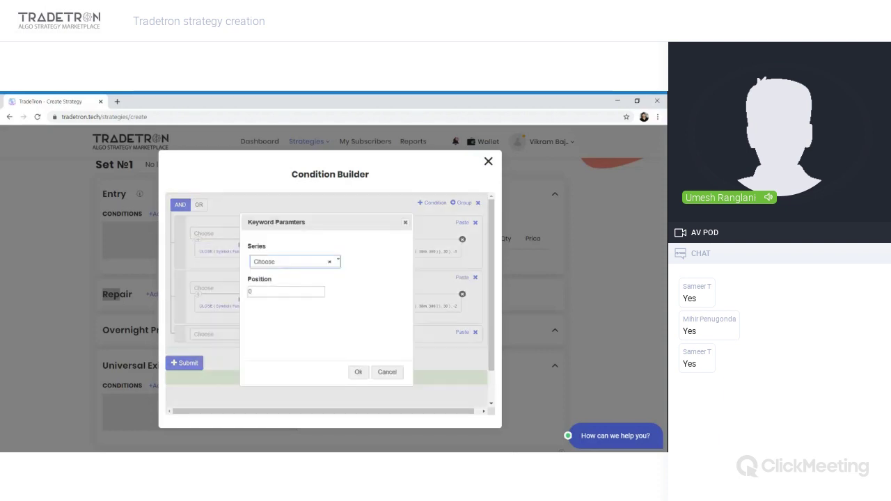
key(Return)
text(adx)
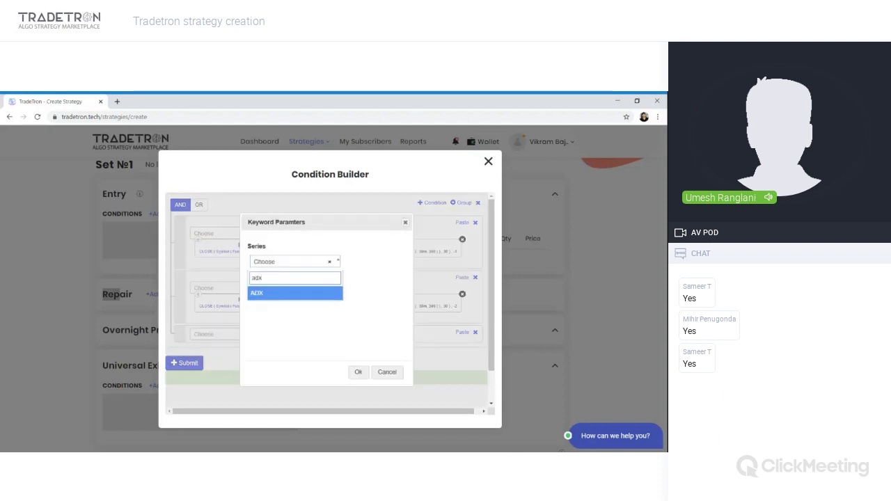
key(Return)
click(250, 291)
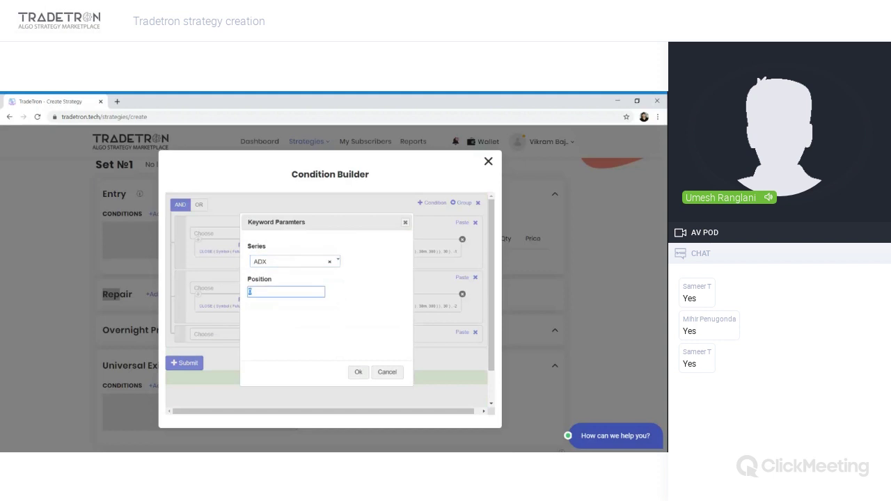
text(-1)
key(Tab)
key(Return)
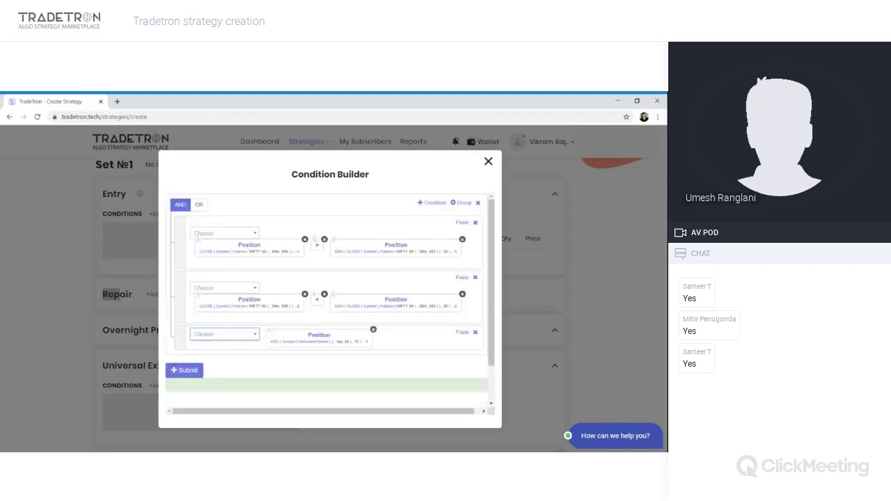
- Set the underlying of the ADX symbol in the third condition to Futures
click(295, 346)
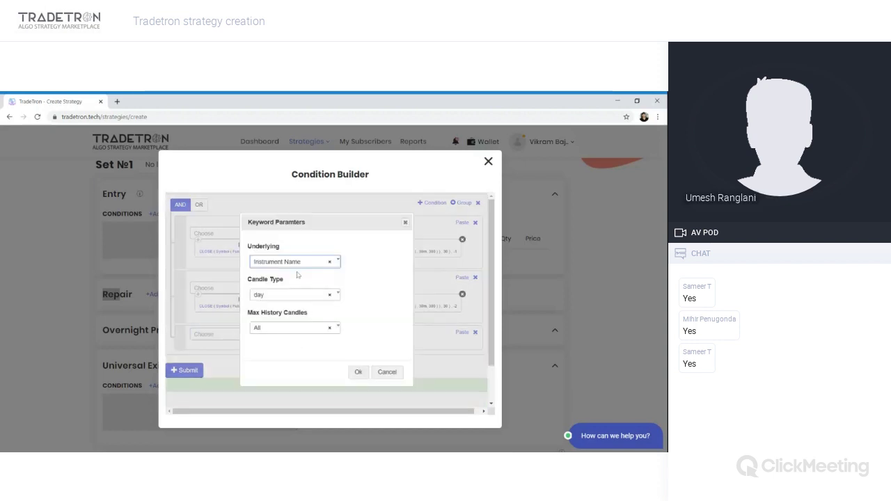
click(295, 265)
key(Up)
key(Up)
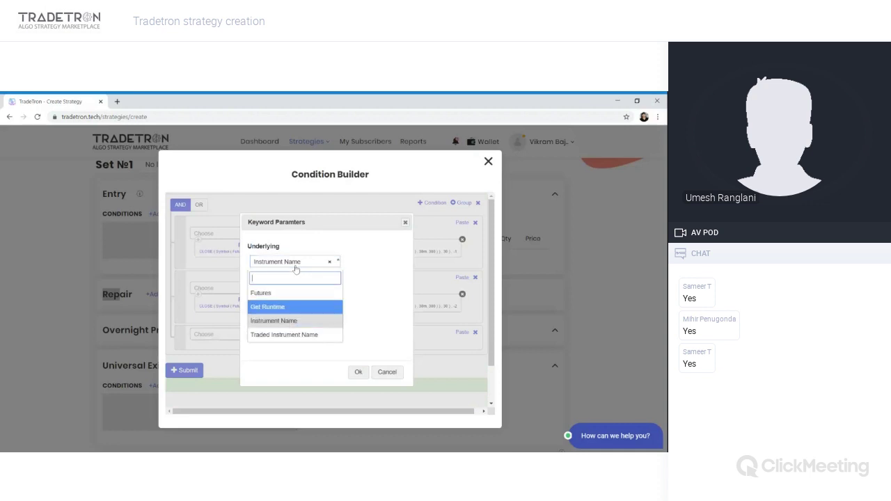
key(Return)
- Set the ADX symbol's candle type to 30m and its max history candles to 300
key(Tab)
key(Down)
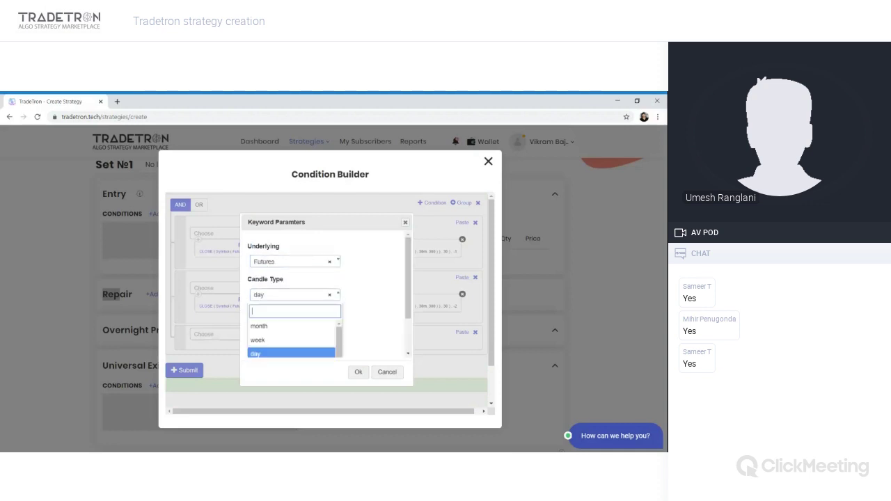
key(Up)
key(Return)
key(Tab)
text(300)
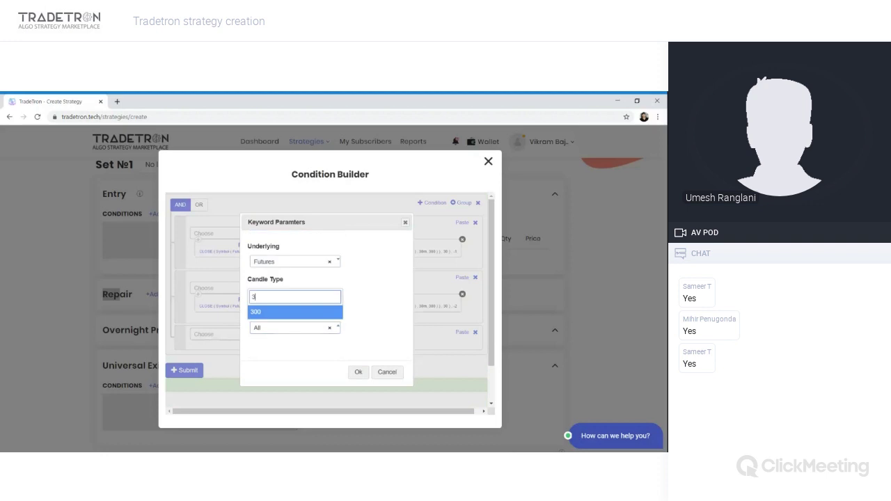
key(Return)
key(Tab)
key(Return)
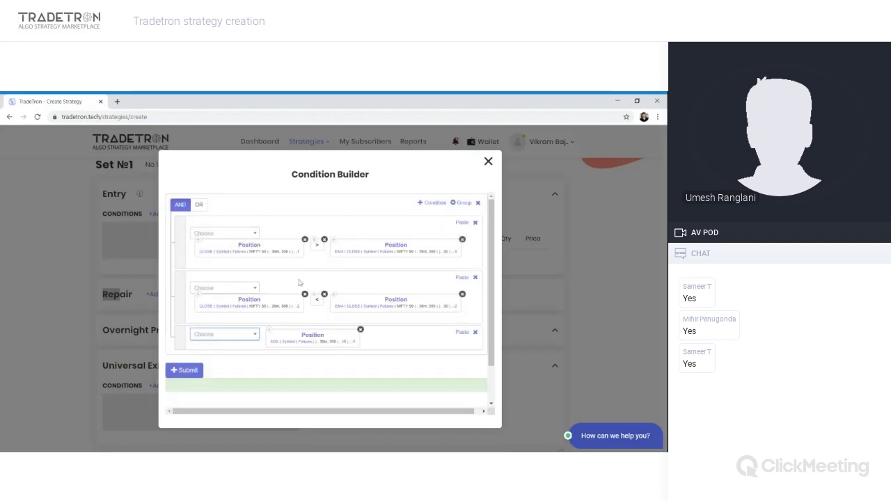
- Choose NIFTY 50 as the underlying of the Futures keyword inside the ADX block
click(306, 344)
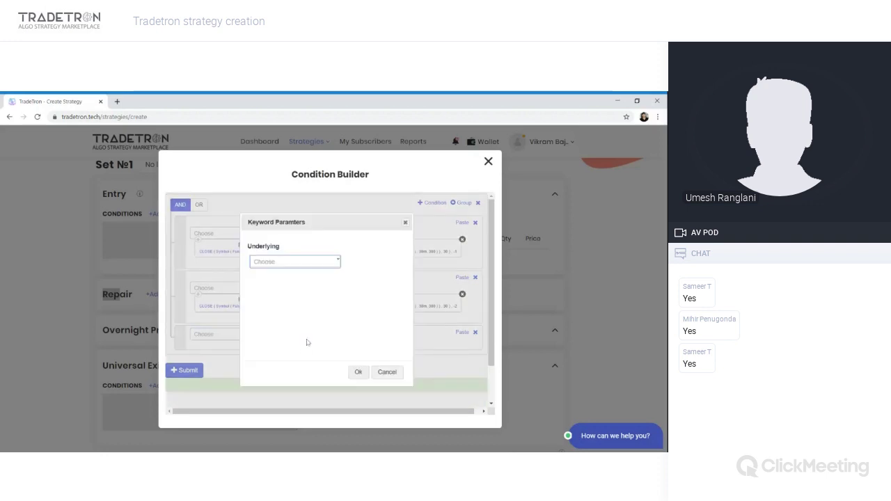
click(300, 264)
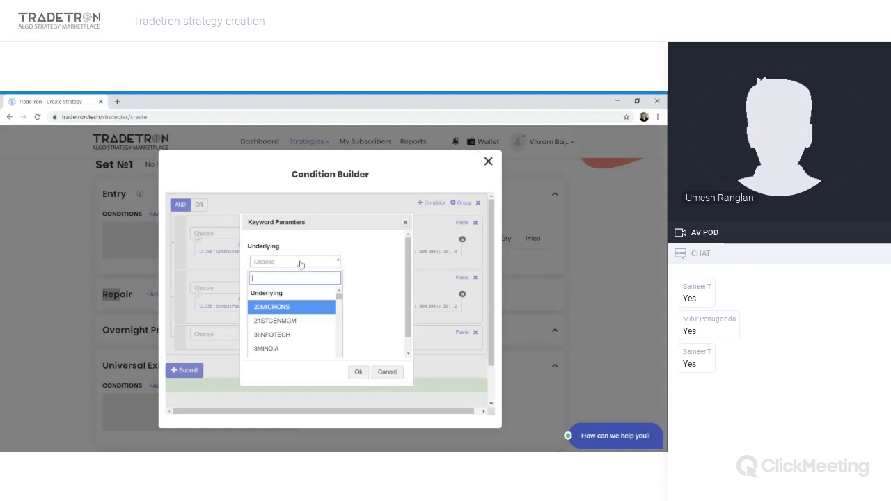
text(nifty)
key(Return)
key(Tab)
key(Return)
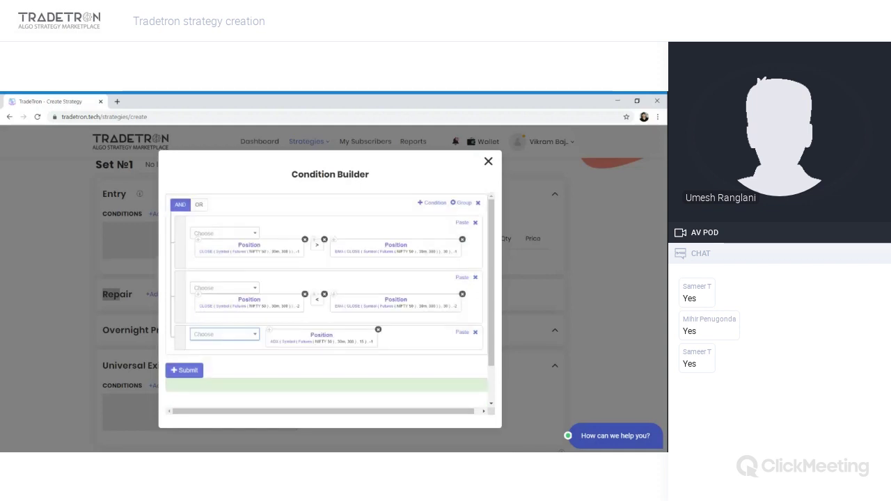
- Complete the third condition as ADX greater than the Number 25 and submit the entry conditions
click(243, 336)
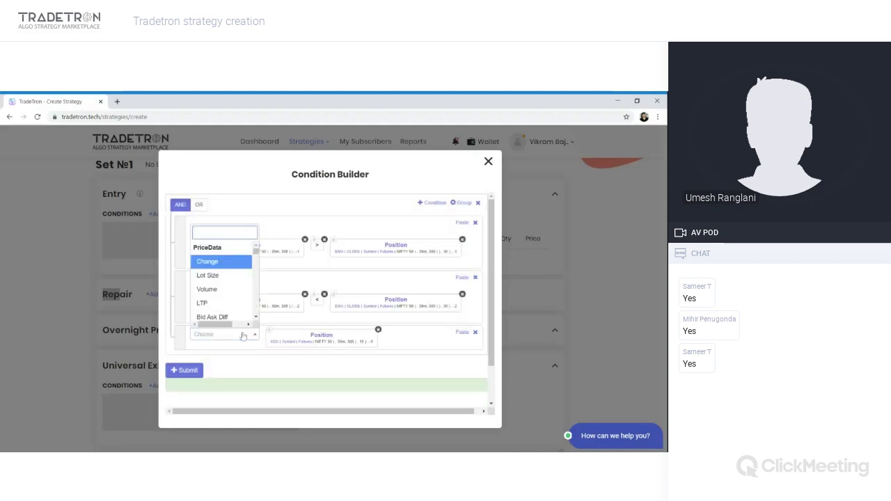
click(243, 336)
click(243, 336)
text(num)
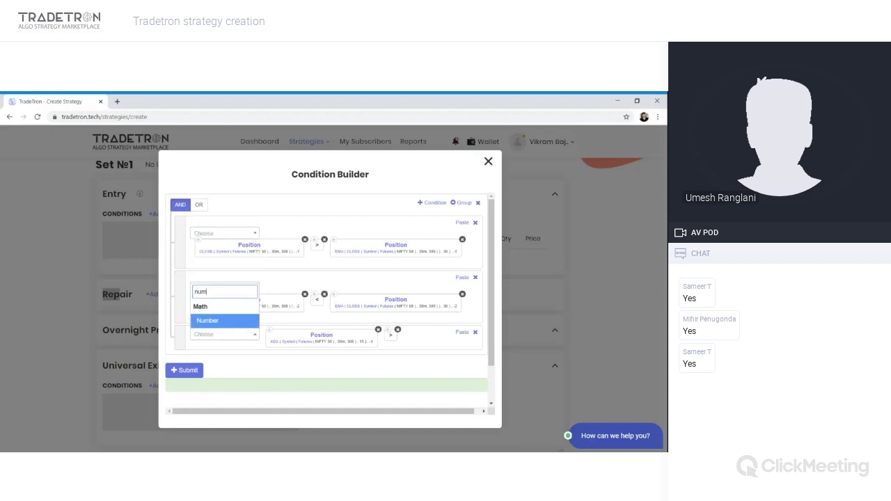
key(Return)
text(250)
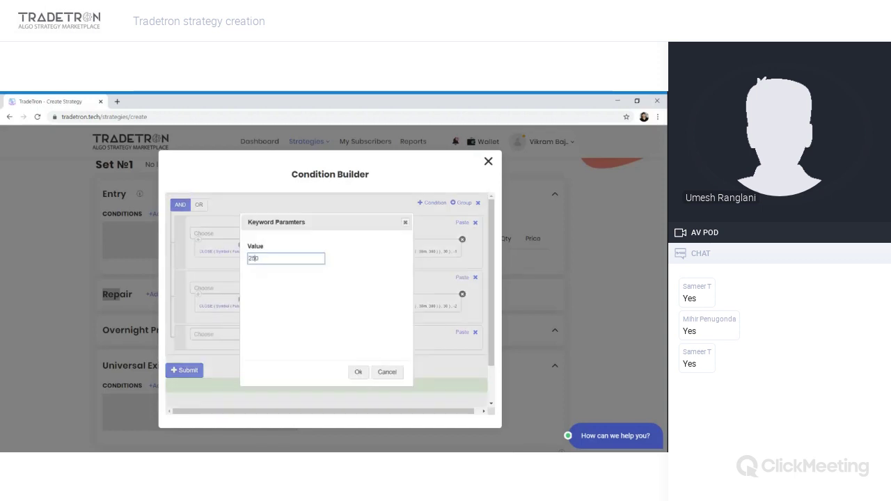
click(358, 372)
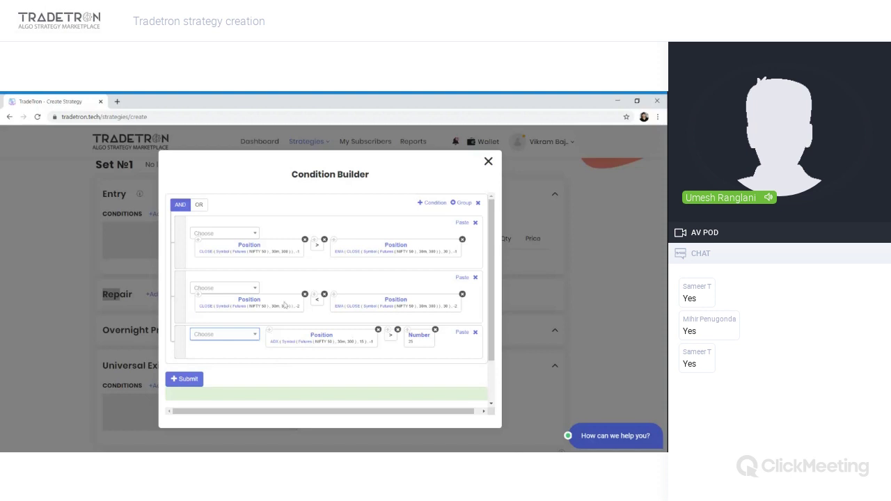
click(184, 380)
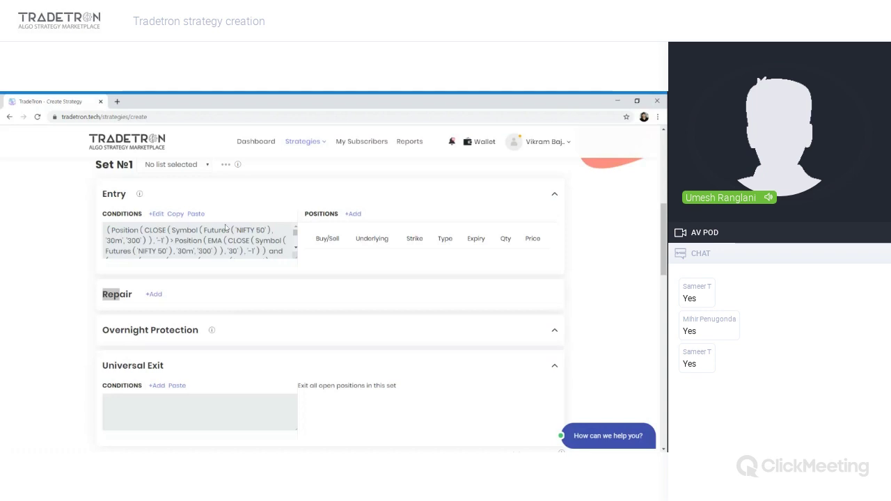
- Add a buy entry position for 1 lot of current-month NIFTY 50 futures on NFO with product MIS
click(353, 213)
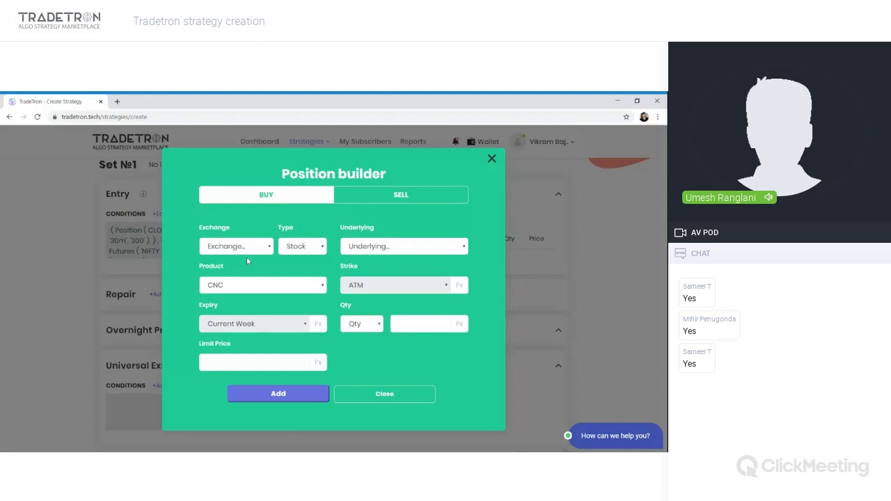
click(302, 247)
click(304, 254)
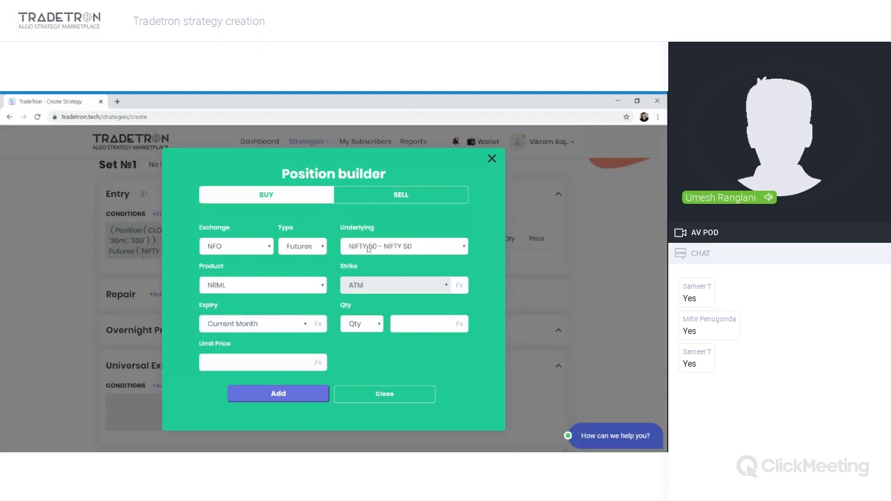
click(268, 295)
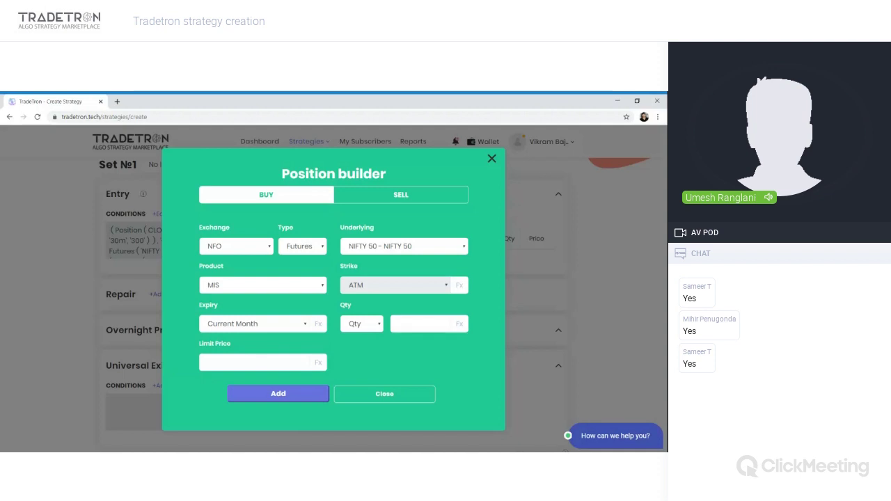
click(362, 324)
click(367, 364)
click(417, 328)
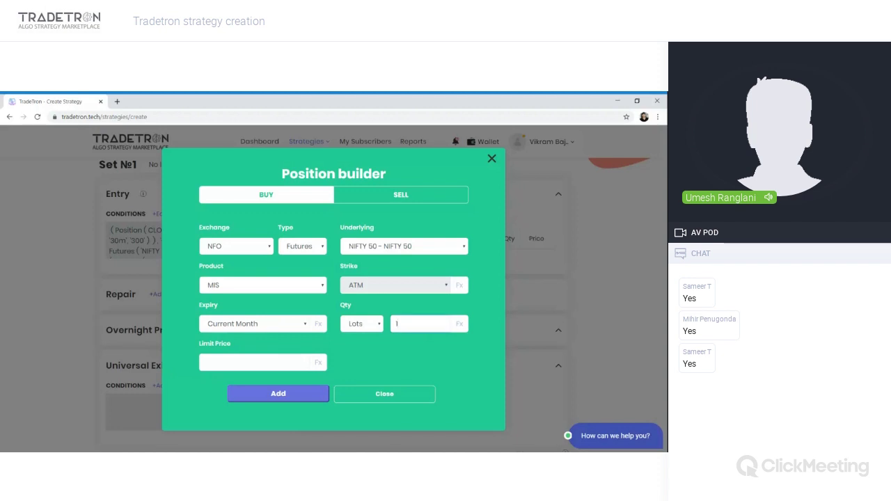
click(292, 394)
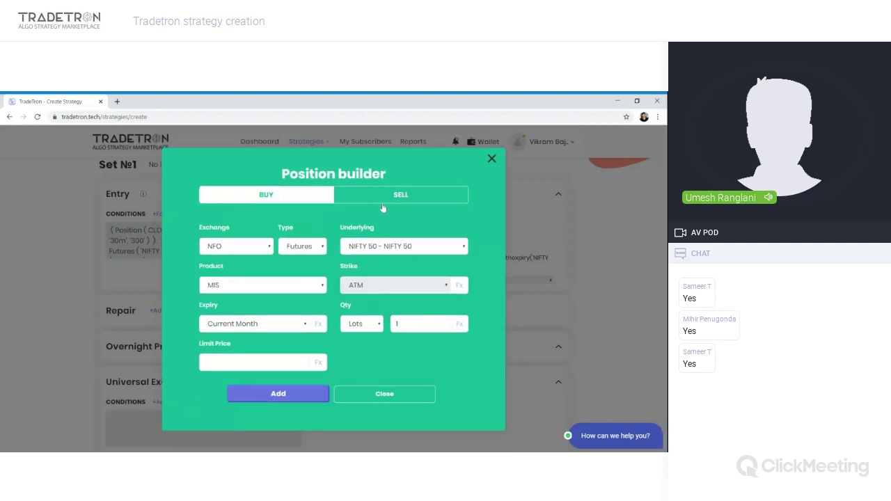
- Set the next position to sell a NIFTY 50 Call with its expiry defined by Fx
click(382, 201)
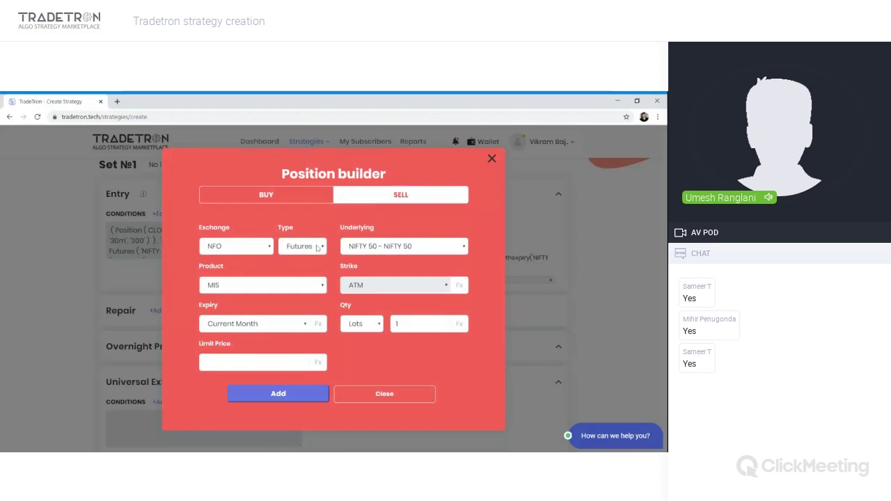
click(306, 268)
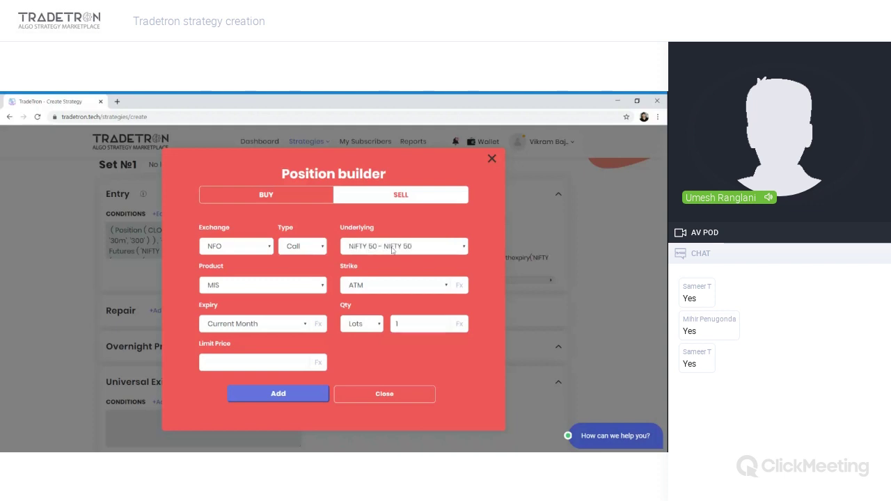
click(294, 319)
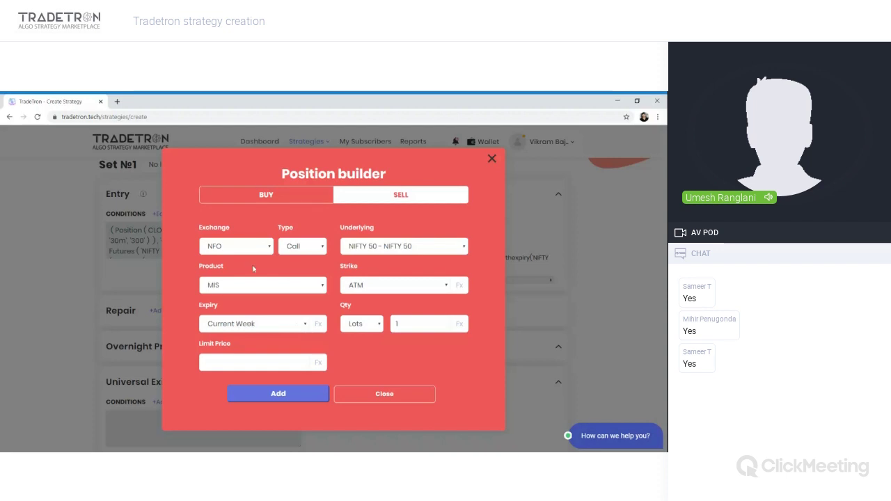
click(252, 319)
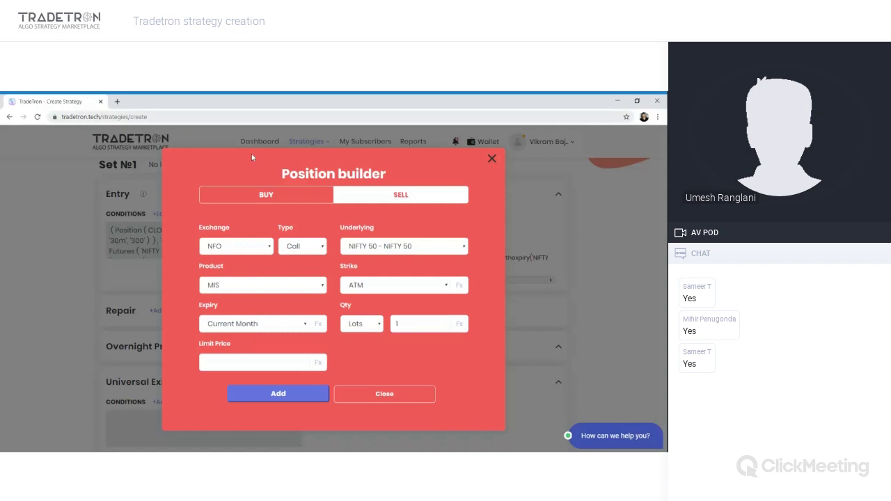
click(279, 319)
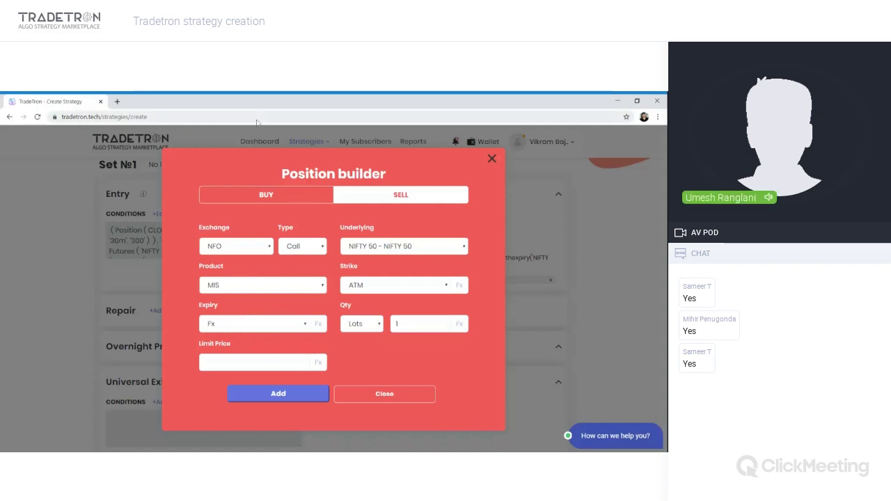
- Choose the Current Week Expiry keyword in the expiry formula of the sell position
click(318, 325)
click(187, 216)
text(cu)
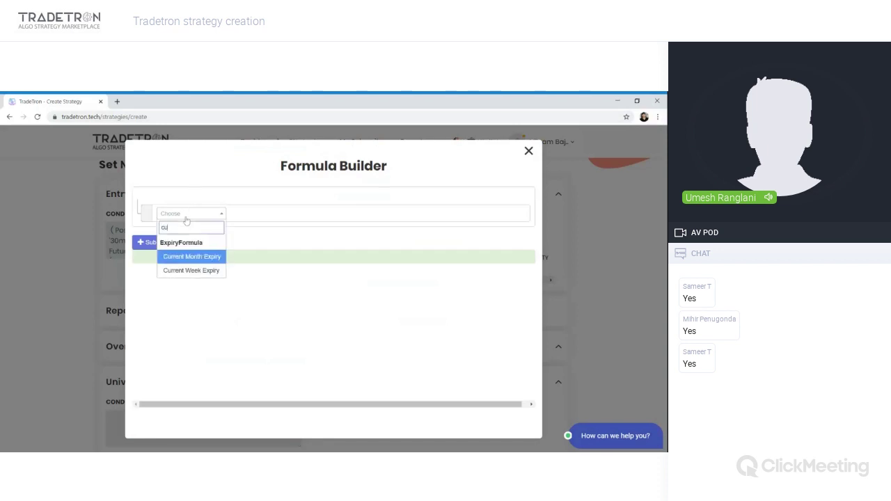
text(rr)
key(Down)
key(Return)
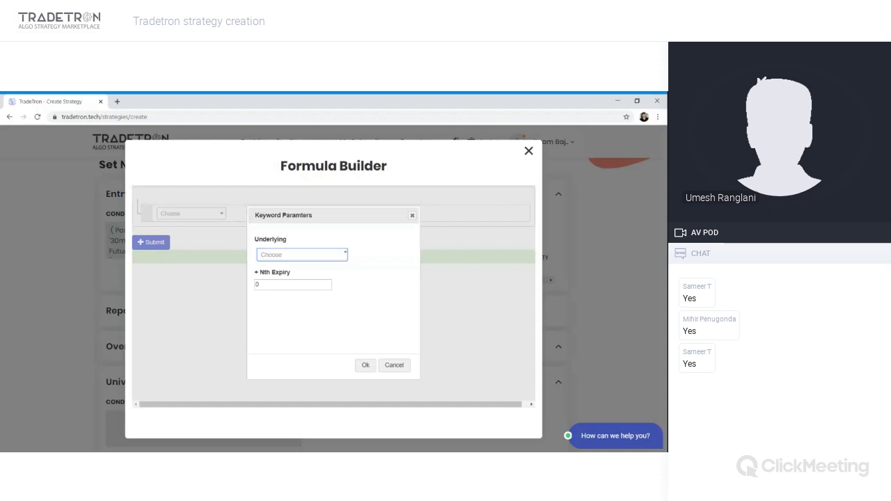
- Set the expiry keyword's underlying to NIFTY 50 with Nth Expiry 0 and submit the formula
click(302, 255)
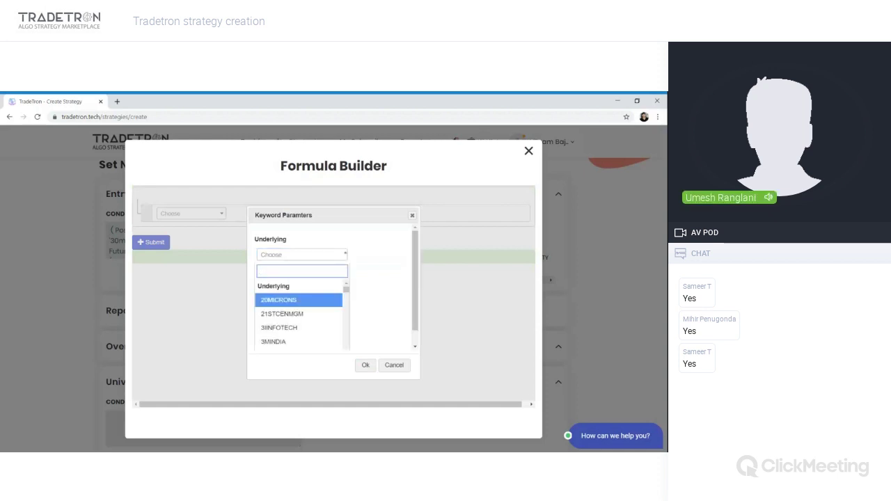
text(nifty)
key(Return)
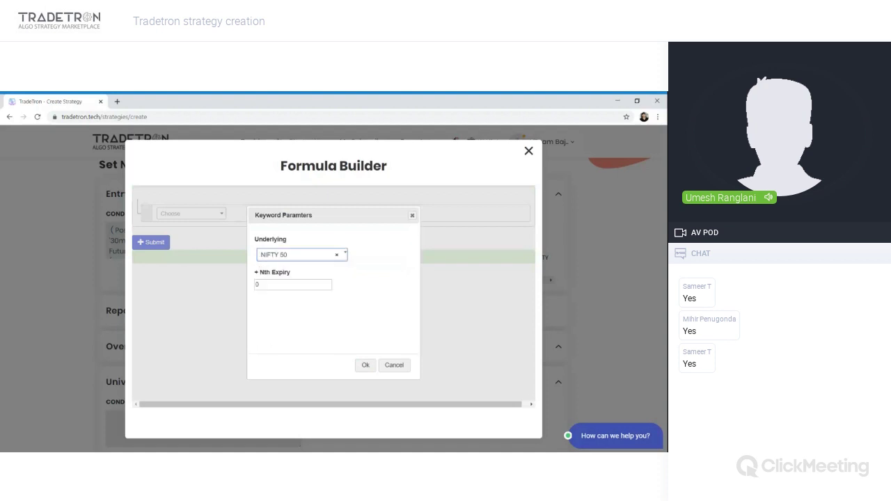
key(Tab)
text(1)
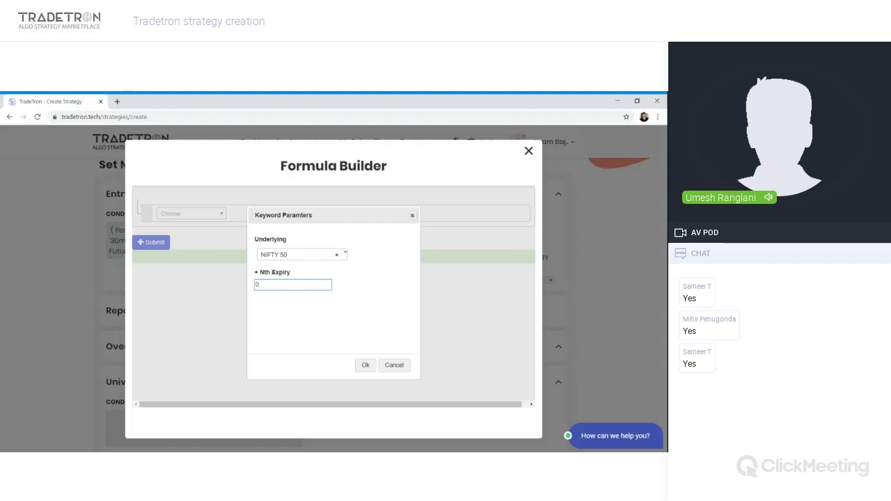
click(365, 365)
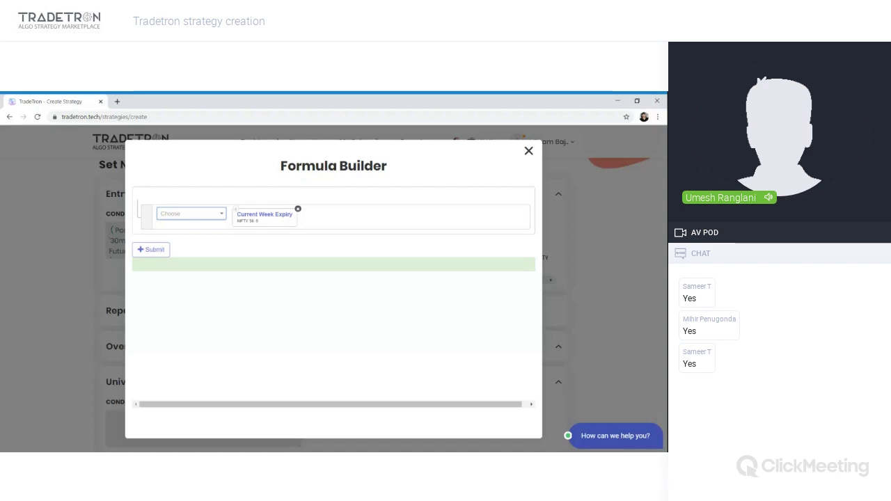
click(162, 251)
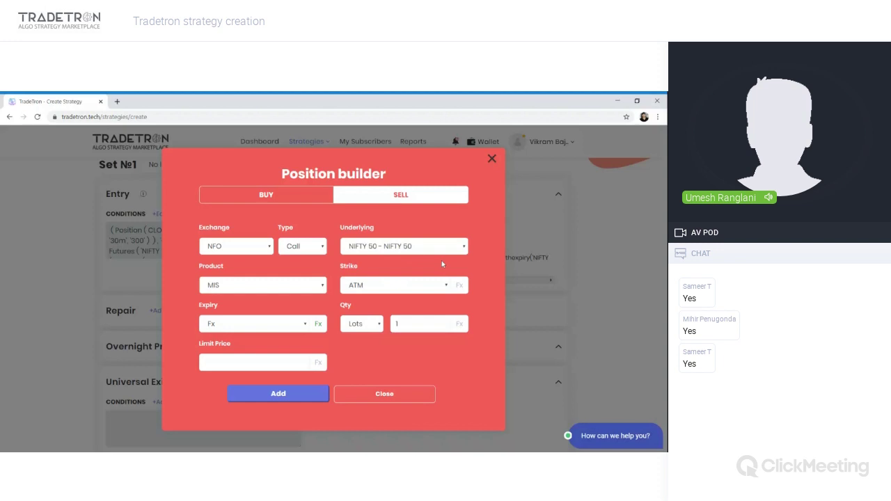
- Define the sell position's strike by Fx and choose the ATM keyword in its formula
click(458, 285)
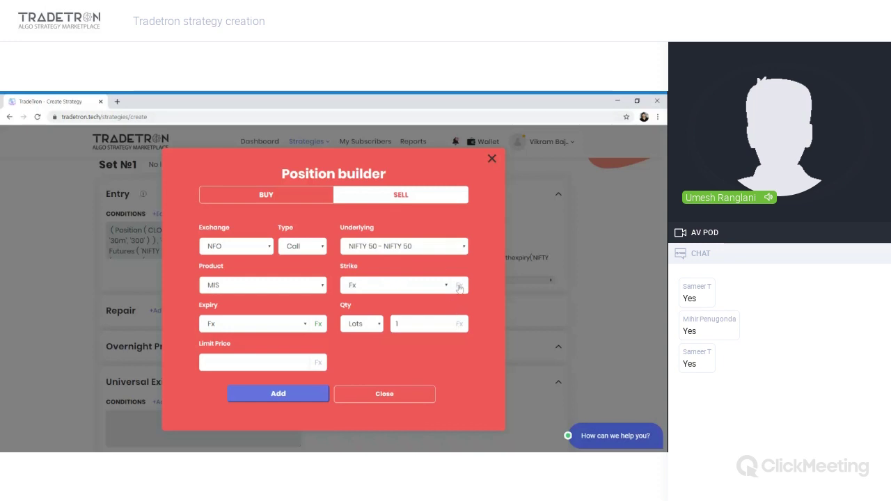
click(459, 286)
click(209, 214)
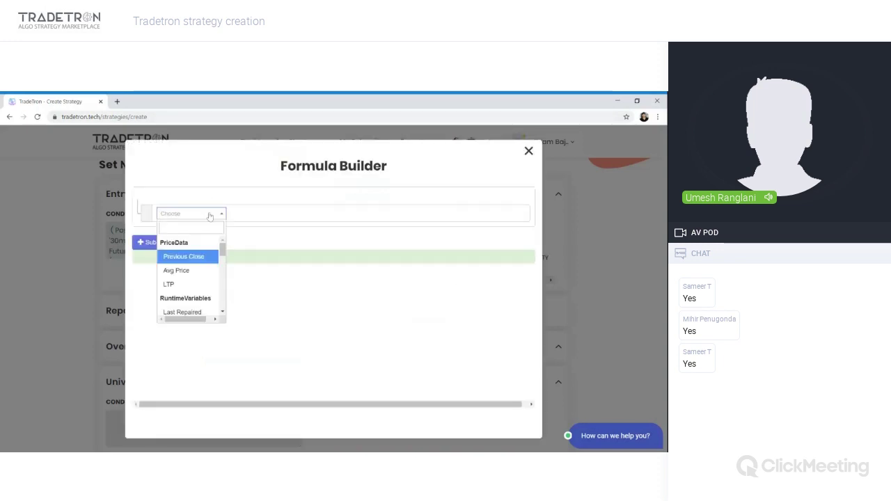
text(atm)
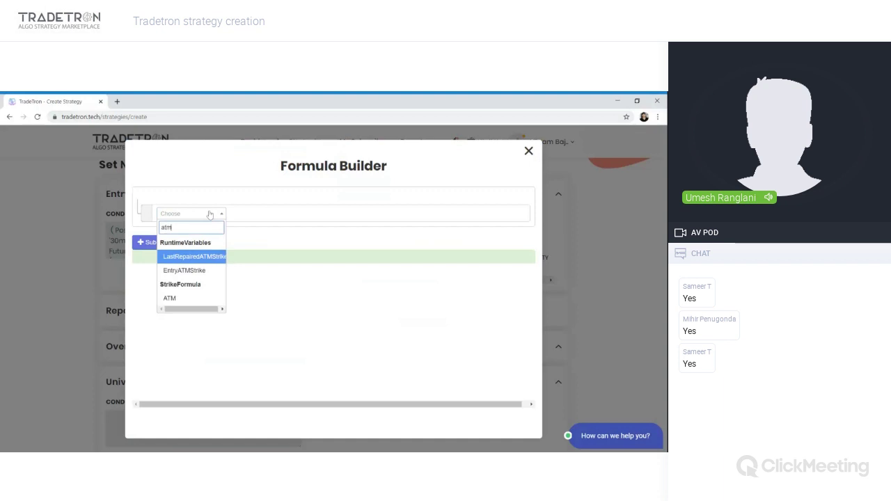
key(Down)
key(Down)
key(Return)
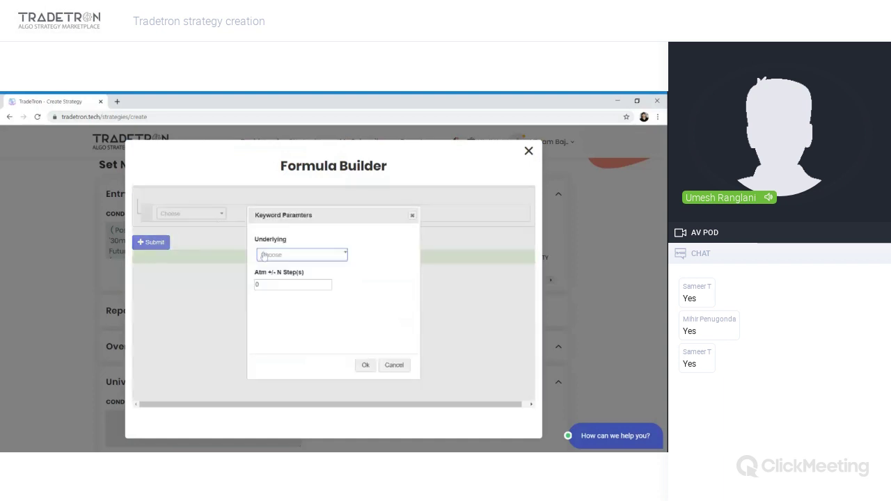
- Set the ATM keyword's underlying to NIFTY 50 with 1 step from ATM
click(277, 255)
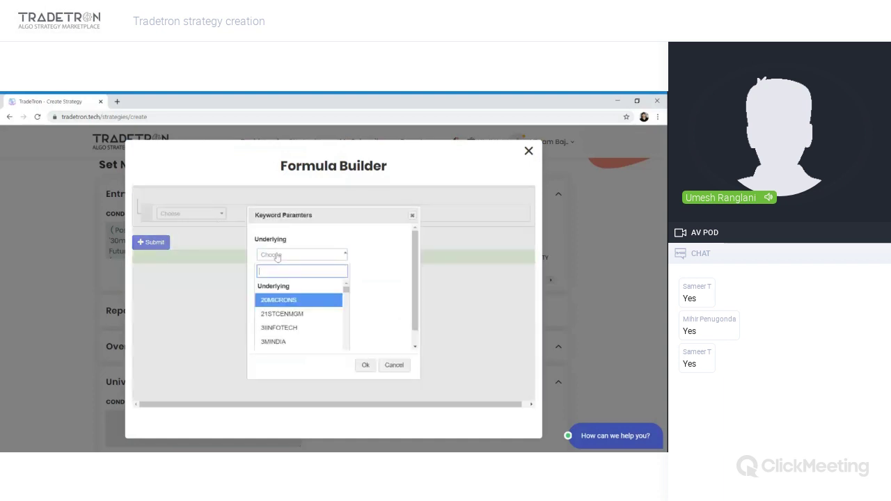
text(nifty)
key(Return)
click(256, 285)
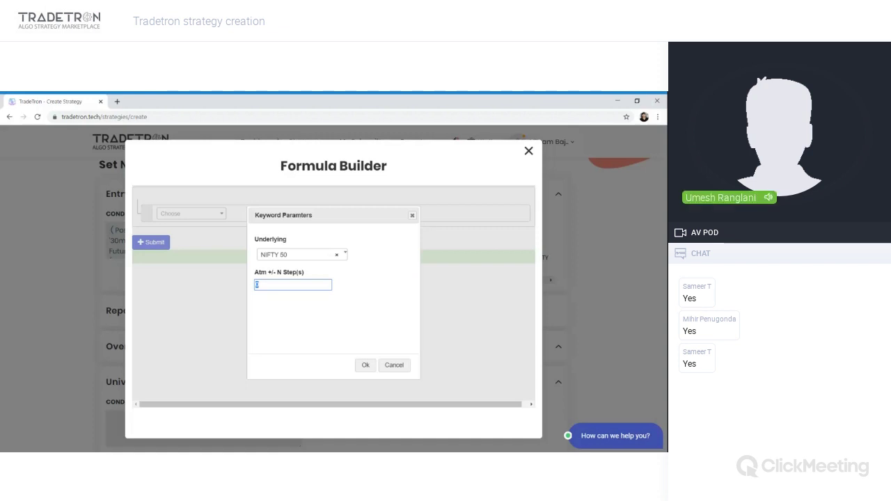
text(1)
key(BackSpace)
text(2)
key(BackSpace)
text(-1-2)
key(ctrl+a)
text(1)
click(364, 367)
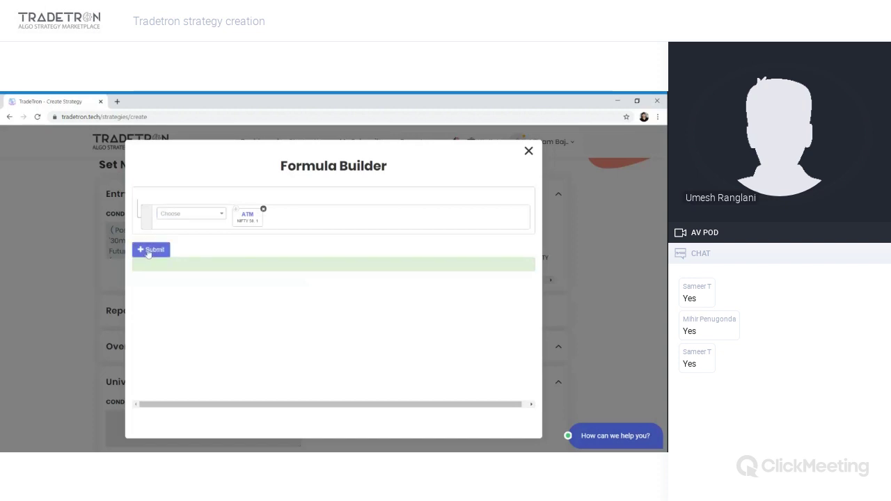
- Submit the strike formula, add the sell call position, and close the position builder
click(149, 252)
click(283, 396)
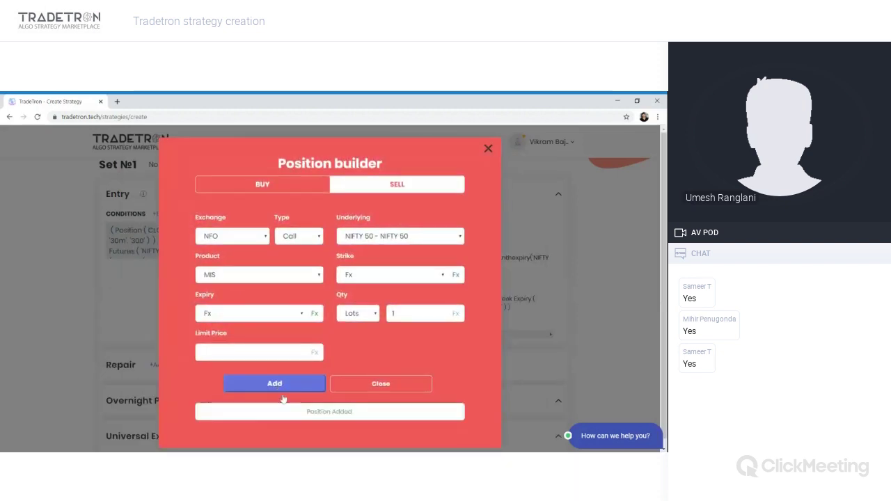
click(364, 382)
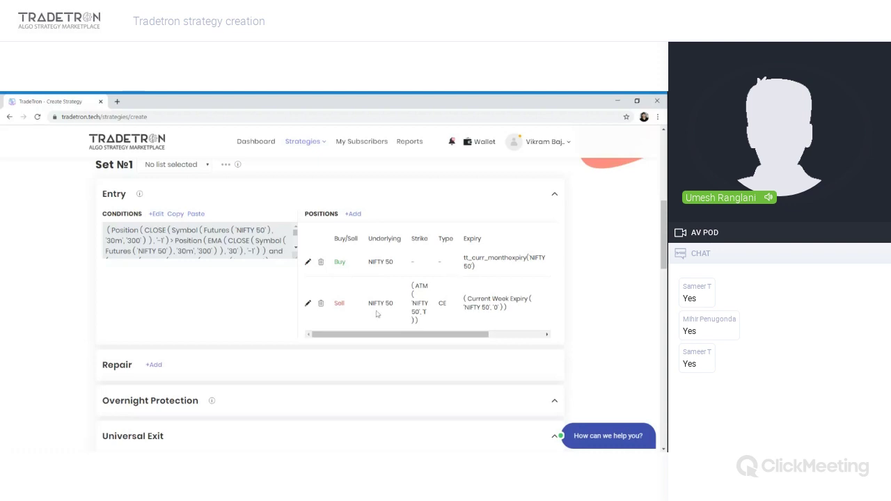
- Create a Universal Exit condition for PNL greater than Number 4500
scroll(376, 314, down, 2)
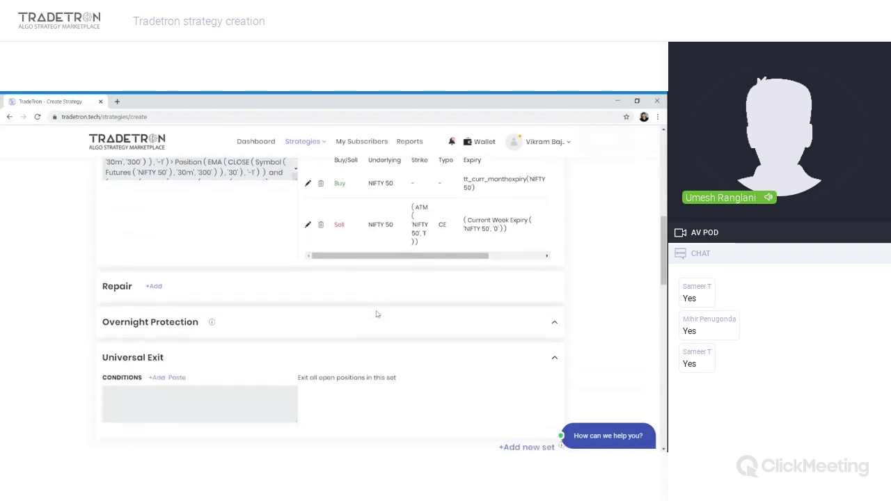
click(156, 379)
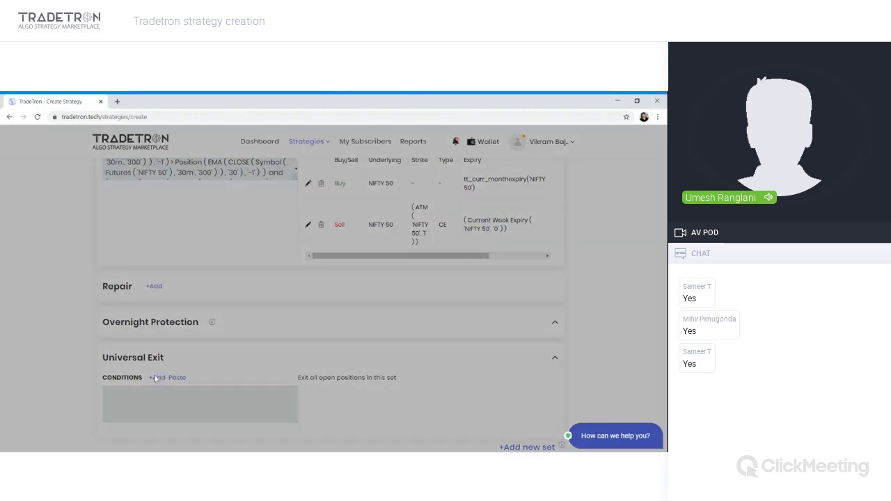
click(240, 221)
text(pnl)
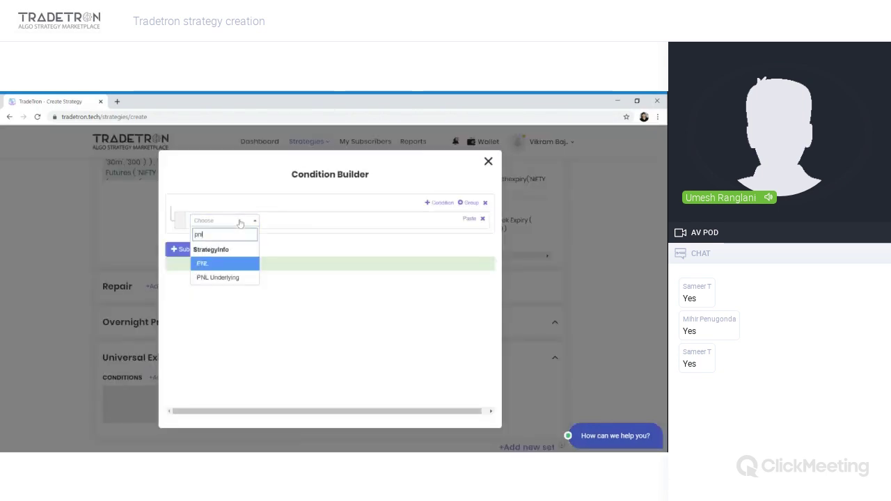
key(Return)
text(>)
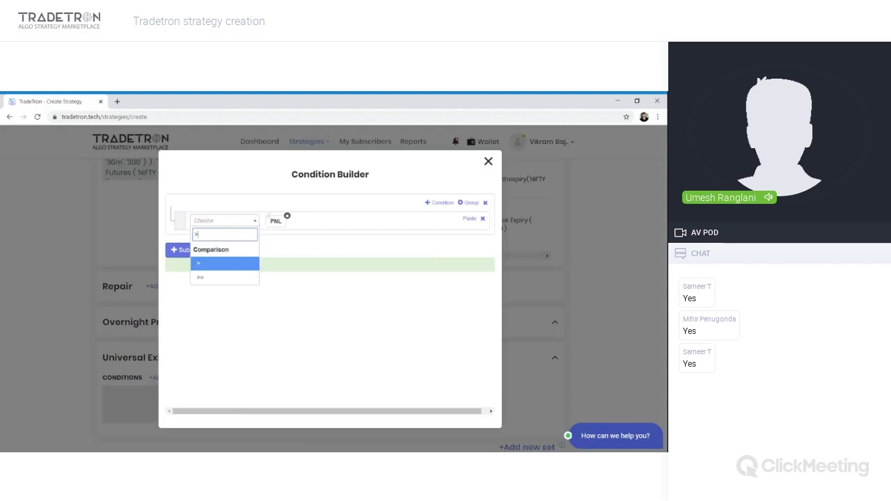
key(Return)
text(number)
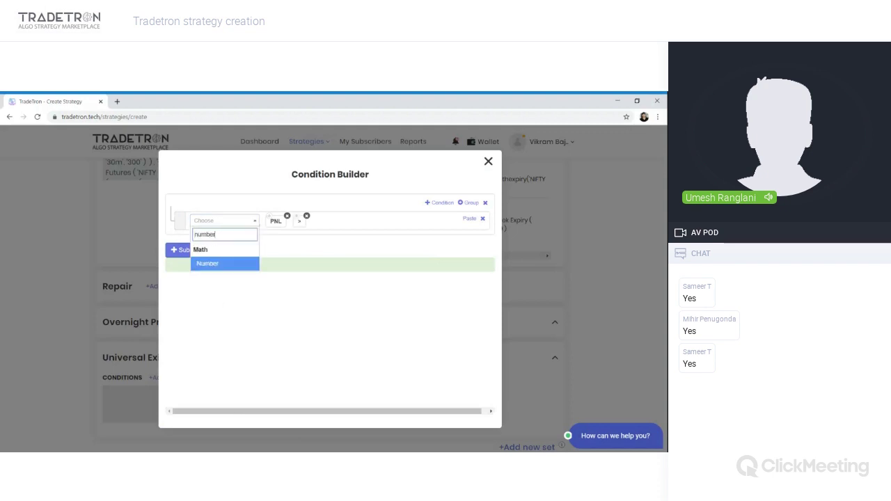
key(Return)
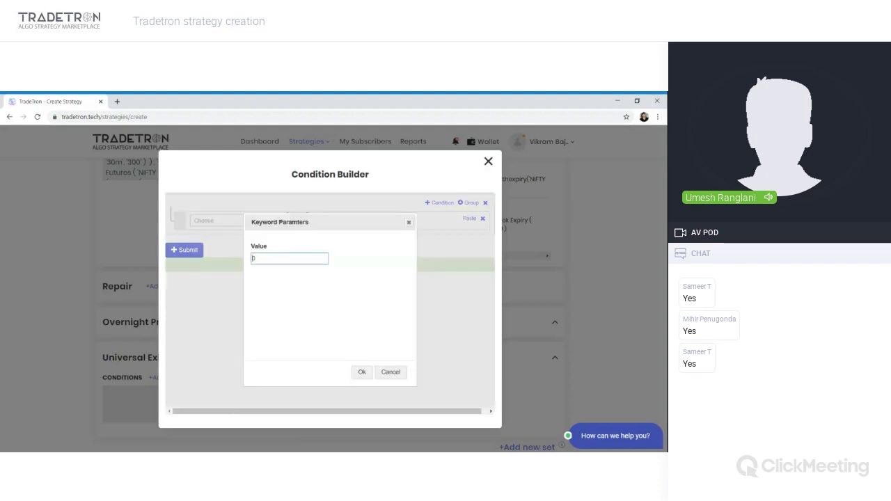
text(5)
text(500)
key(Return)
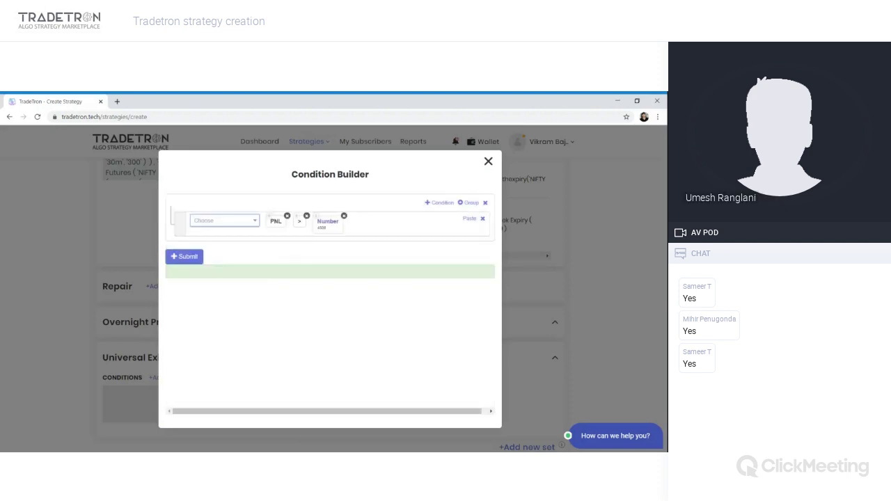
- Add a second exit condition joined by OR, beginning with PNL and the < operator
click(449, 203)
click(200, 206)
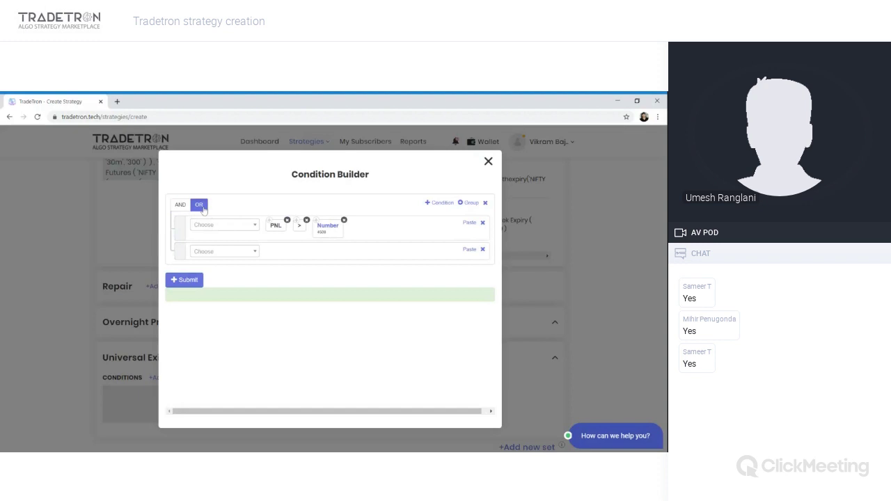
click(238, 253)
text(pnl)
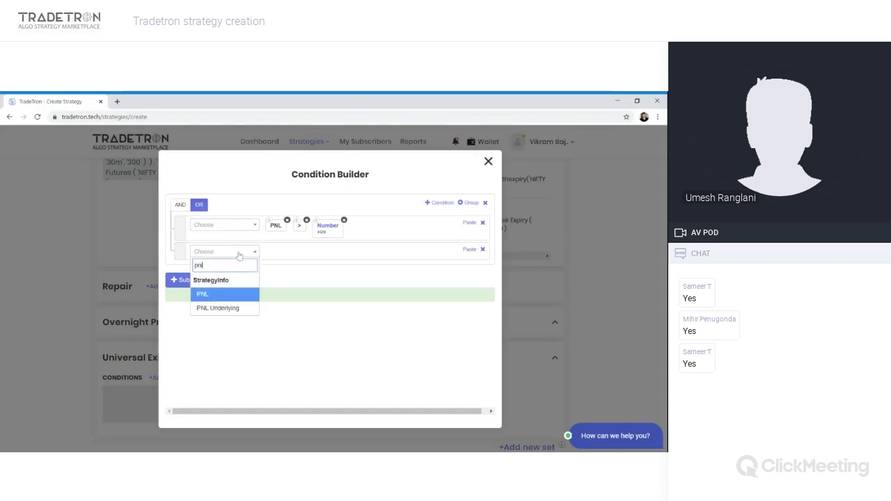
key(Return)
click(238, 253)
click(239, 252)
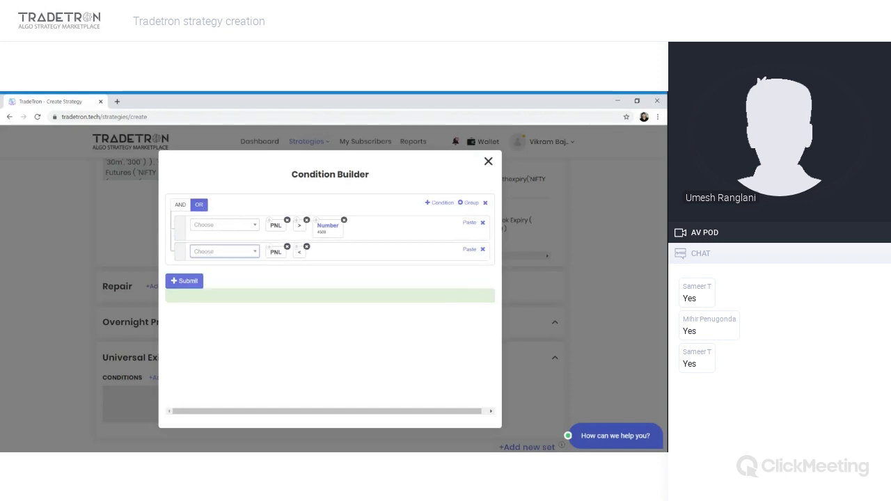
- Complete the second PNL exit condition with Number 3500 and submit the Universal Exit conditions
click(238, 252)
text(number)
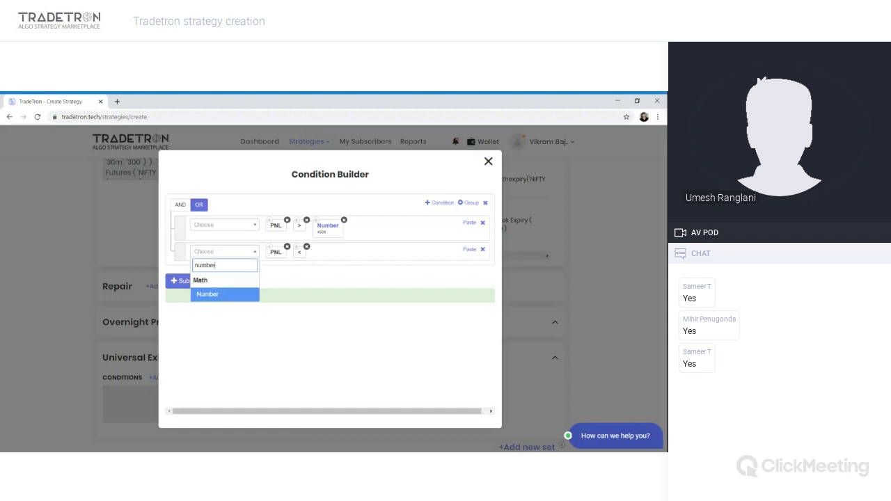
key(Return)
text(3500)
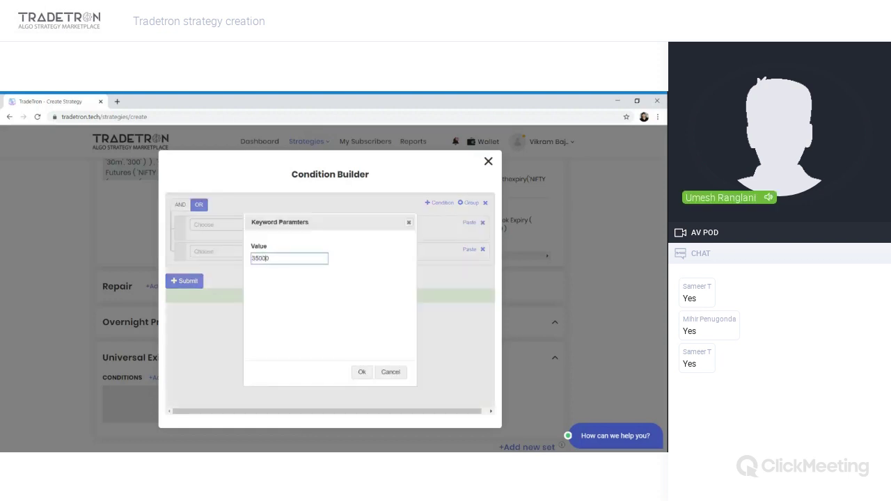
click(362, 372)
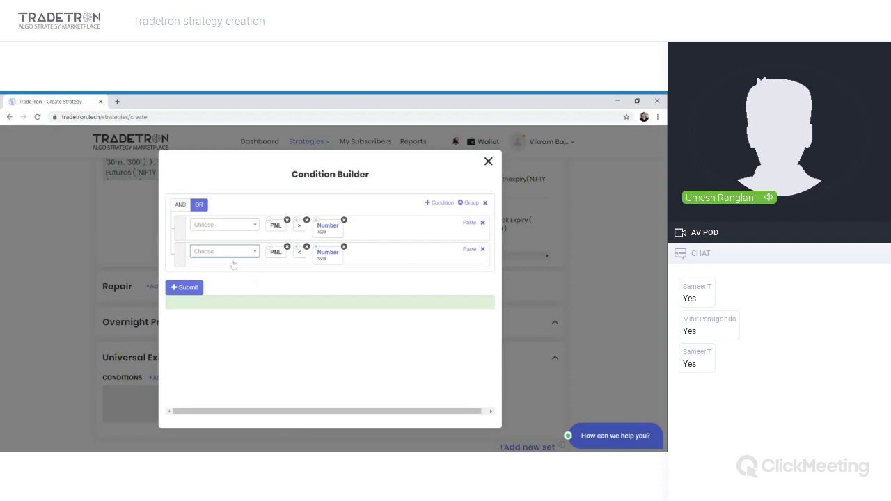
click(185, 288)
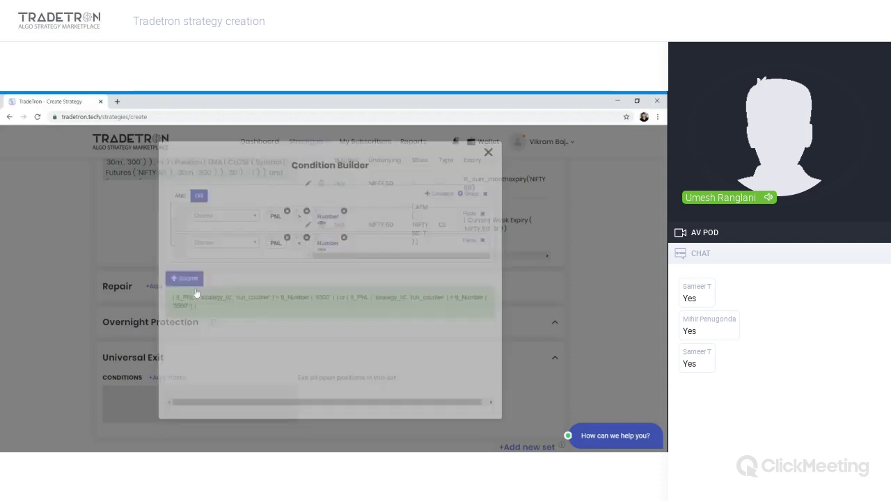
scroll(234, 338, down, 1)
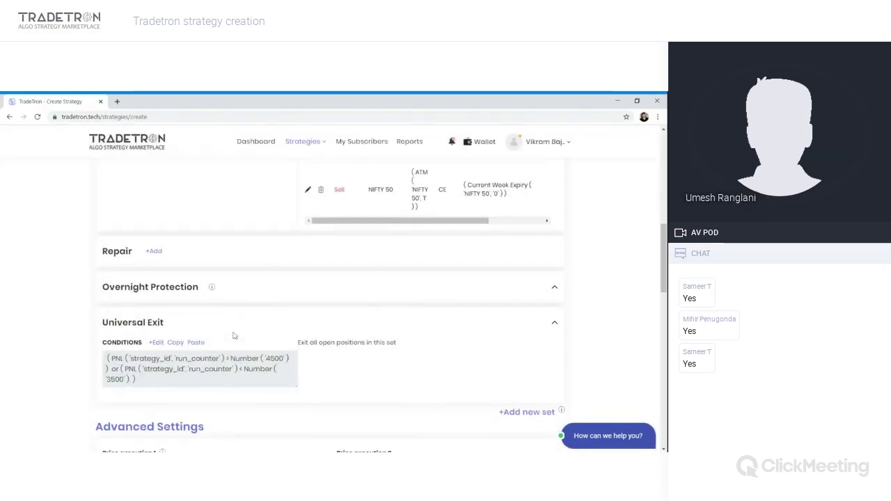
scroll(235, 337, up, 1)
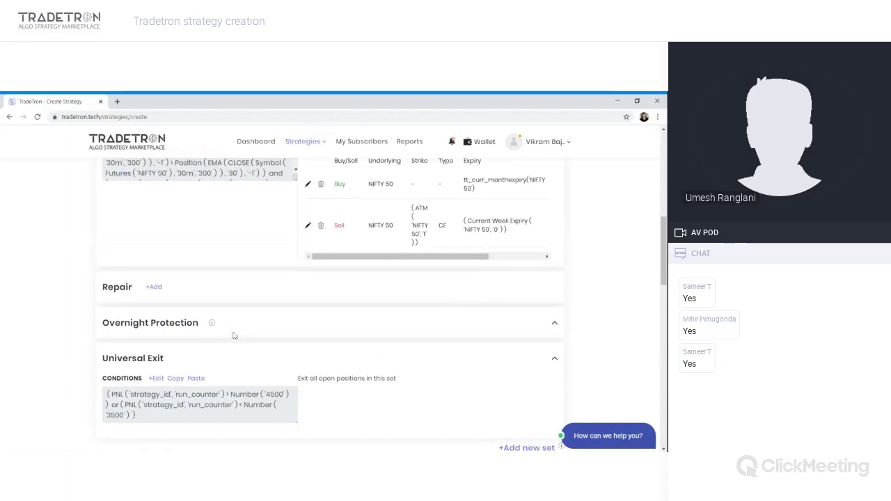
scroll(234, 335, up, 1)
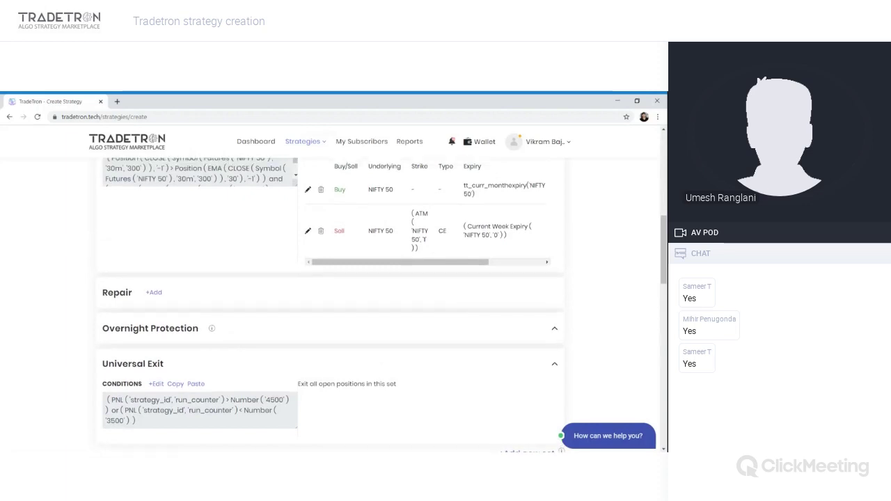
click(339, 230)
triple_click(364, 235)
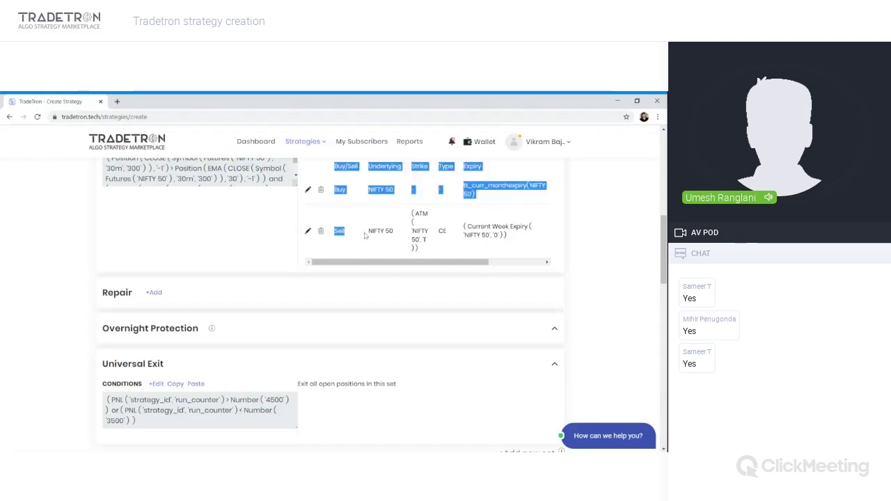
click(355, 236)
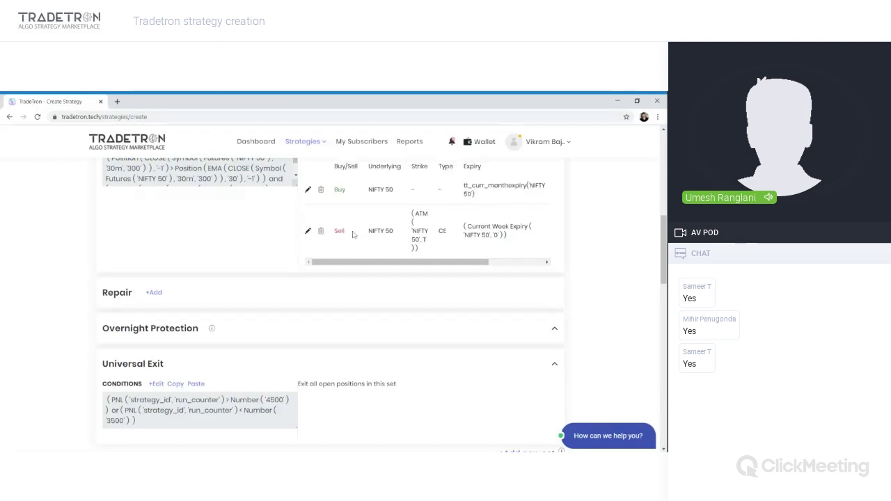
- Add a Repair Once block and start its condition with the LTP keyword
click(159, 293)
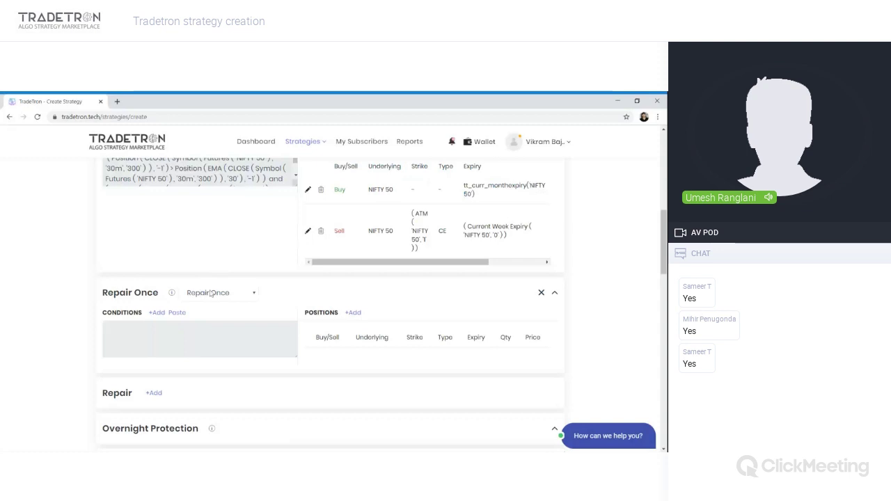
click(158, 315)
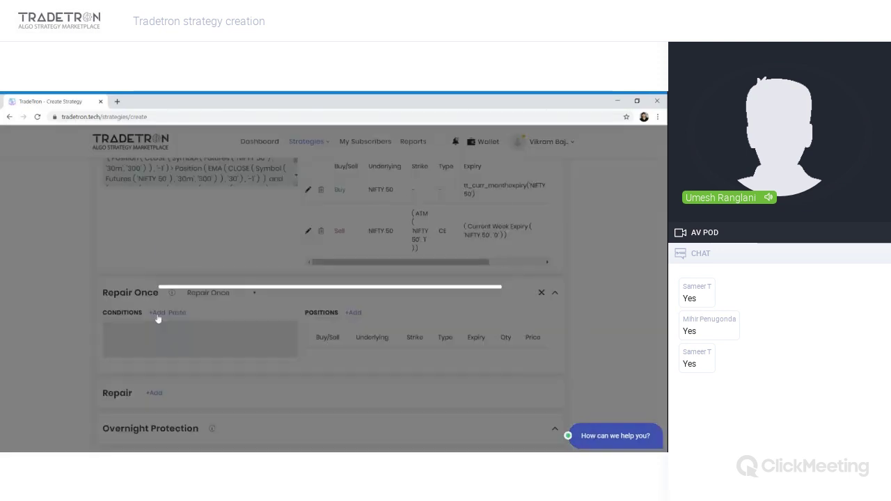
click(243, 223)
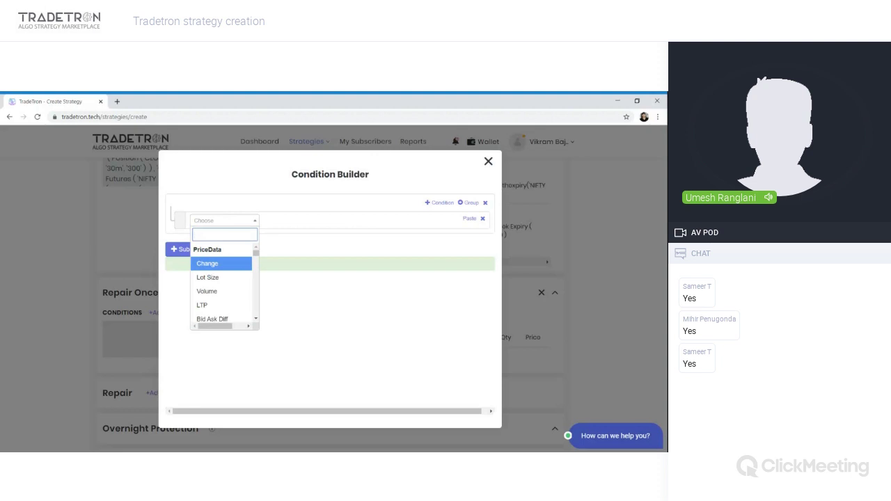
text(ltp)
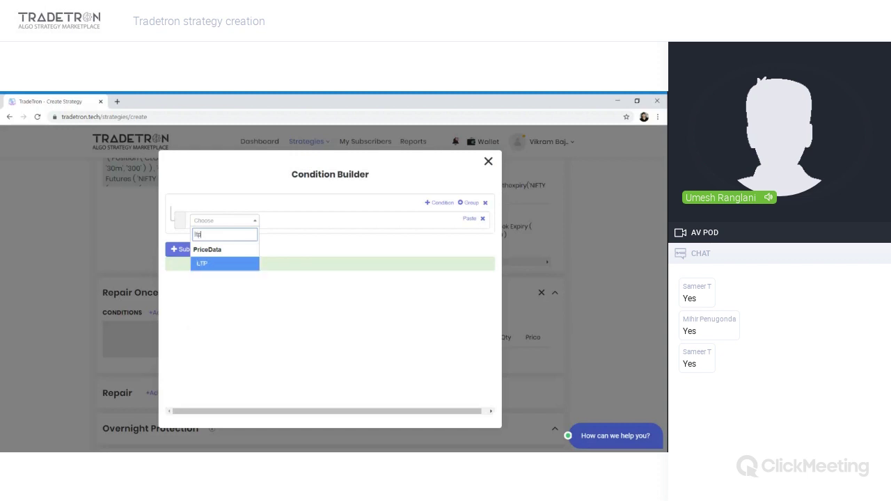
key(Return)
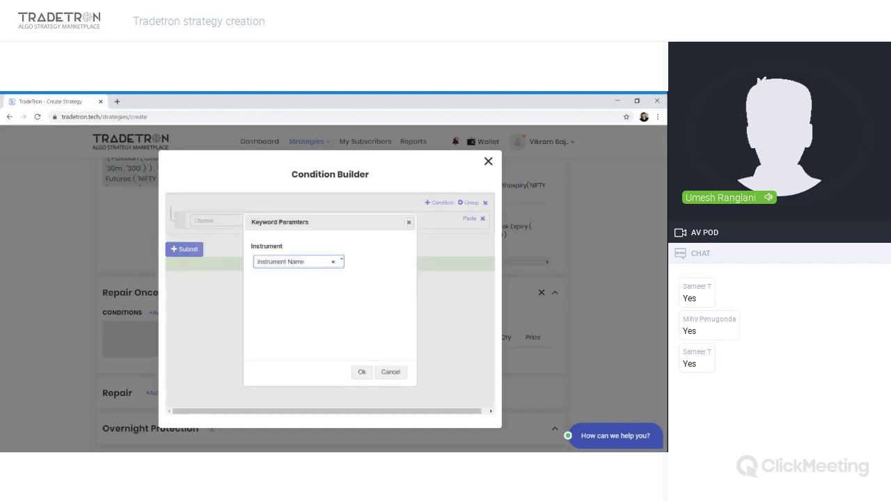
- Set the LTP keyword's instrument in the repair condition to Traded Instrument Name and accept its parameters
key(Return)
key(Down)
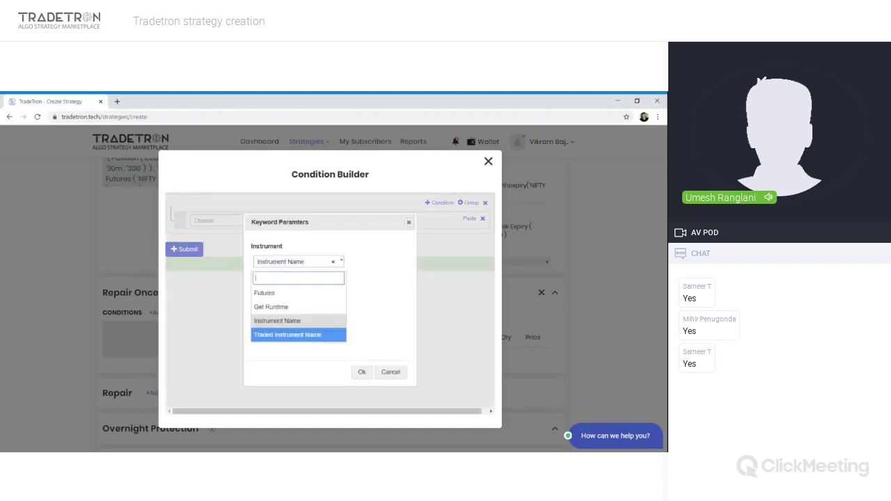
key(Return)
key(Tab)
key(Return)
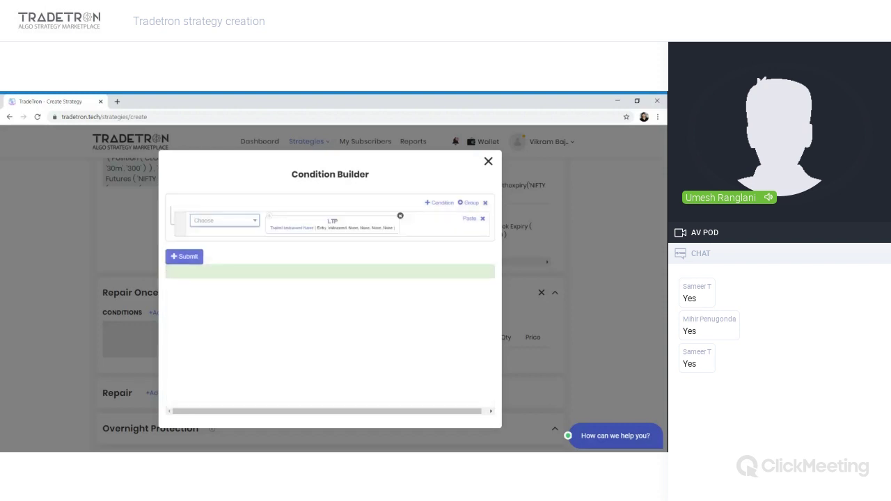
- Reopen the Traded Instrument Name parameters inside the repair condition's LTP keyword and set the underlying to NIFTY 50
click(290, 231)
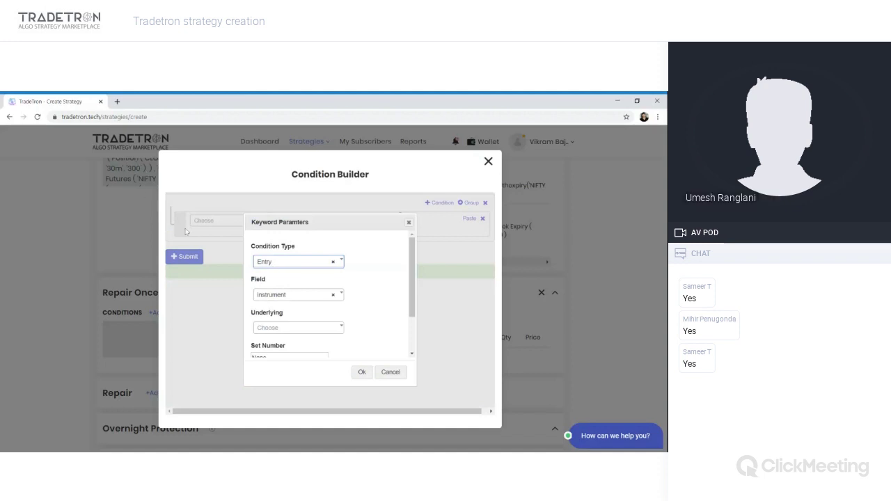
click(275, 328)
text(nifty)
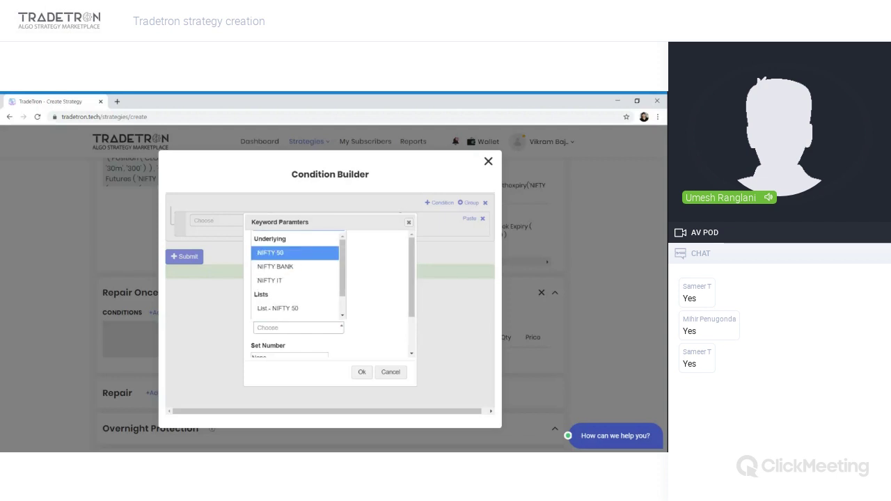
key(Return)
key(Tab)
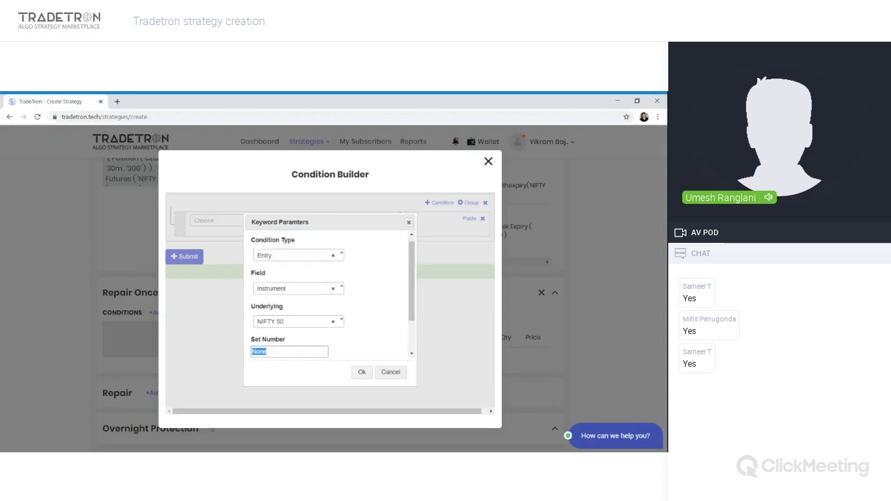
- Set the instrument's set number to 1, condition number to 1 and leg number to 2, and submit the repair condition
text(1)
key(Tab)
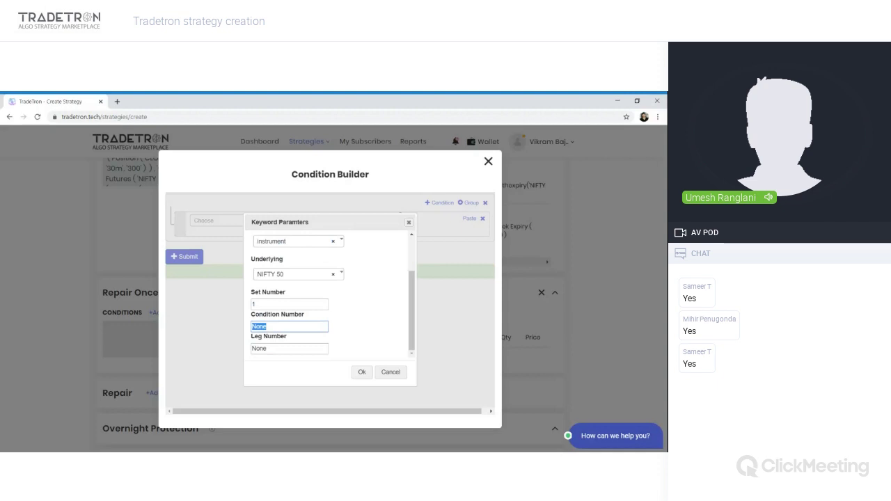
text(1)
key(Tab)
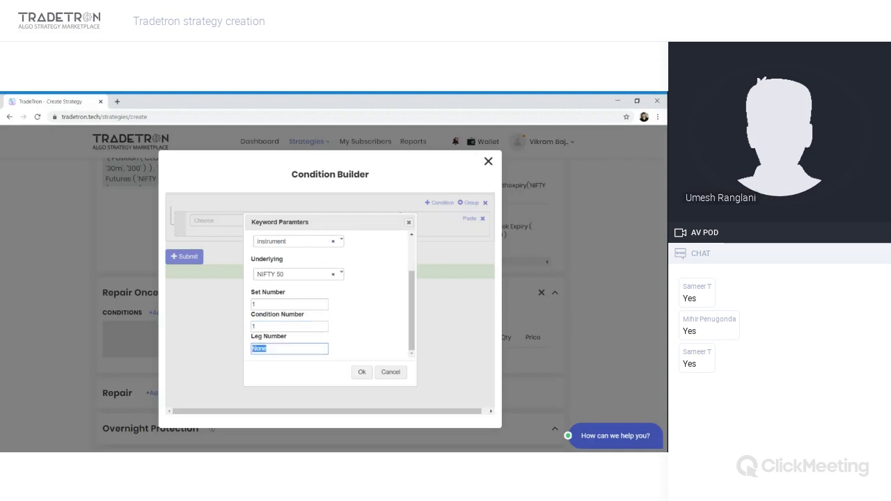
text(2)
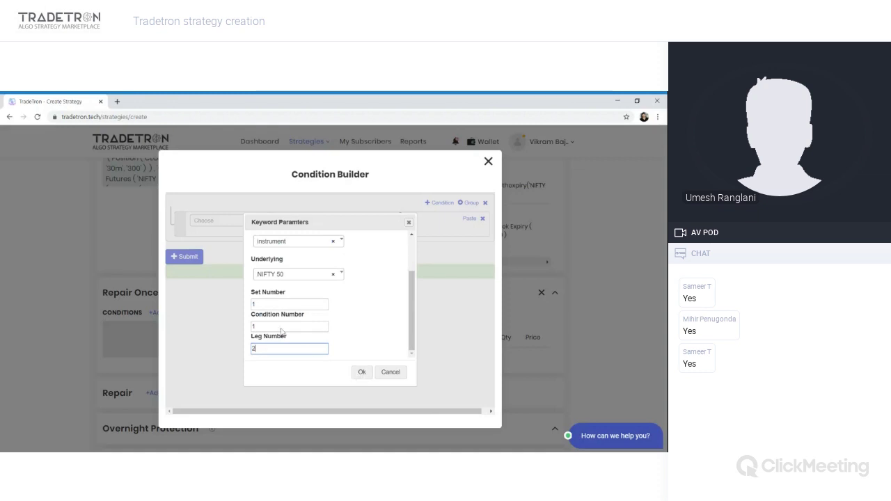
click(364, 375)
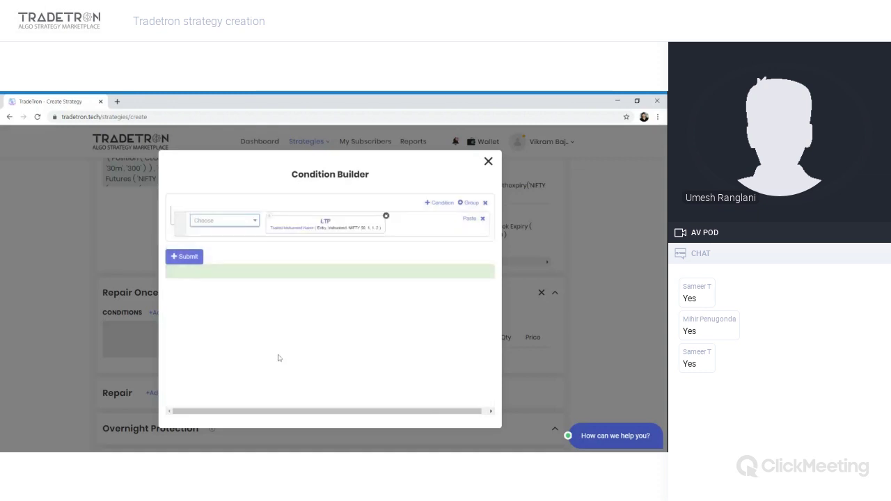
click(190, 257)
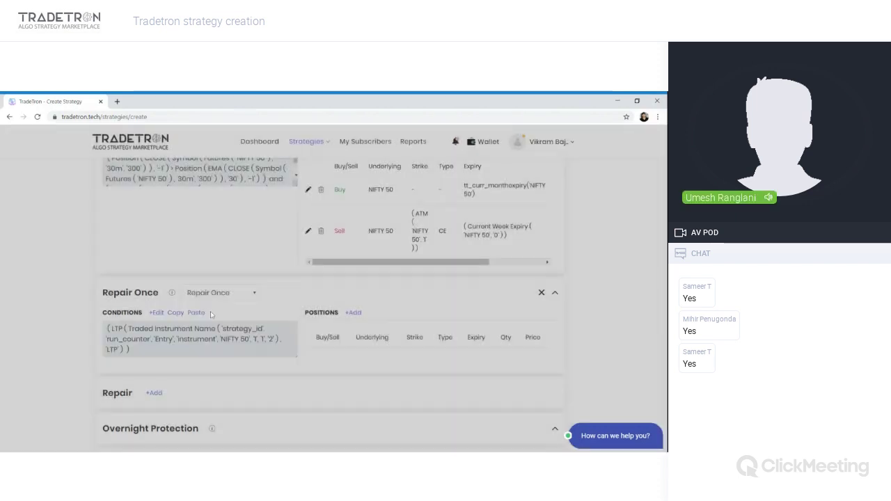
- Check the repair condition's set and leg numbers against Set 1 and its entry positions
scroll(211, 314, up, 2)
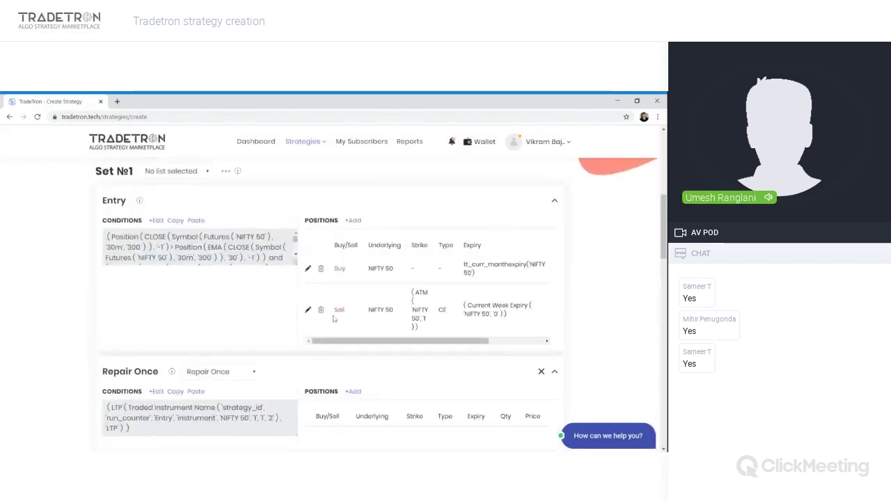
double_click(339, 310)
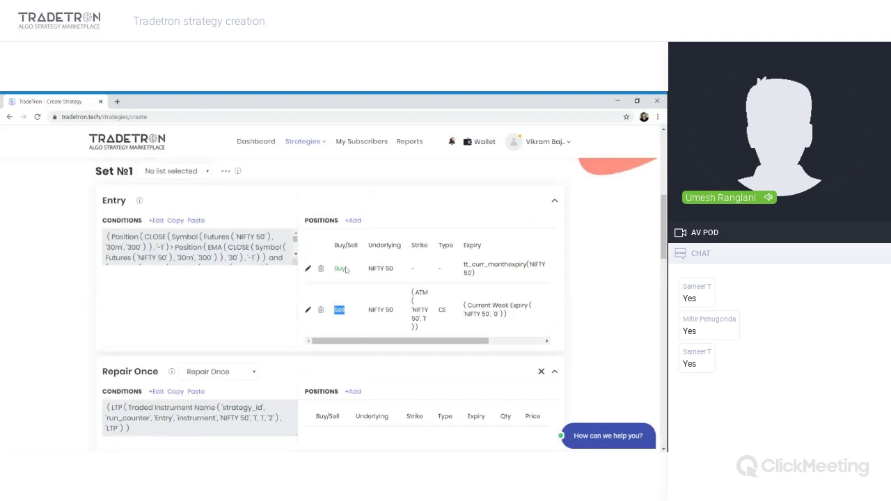
mouse_move(133, 172)
mouse_down()
mouse_move(117, 172)
mouse_move(129, 172)
mouse_up()
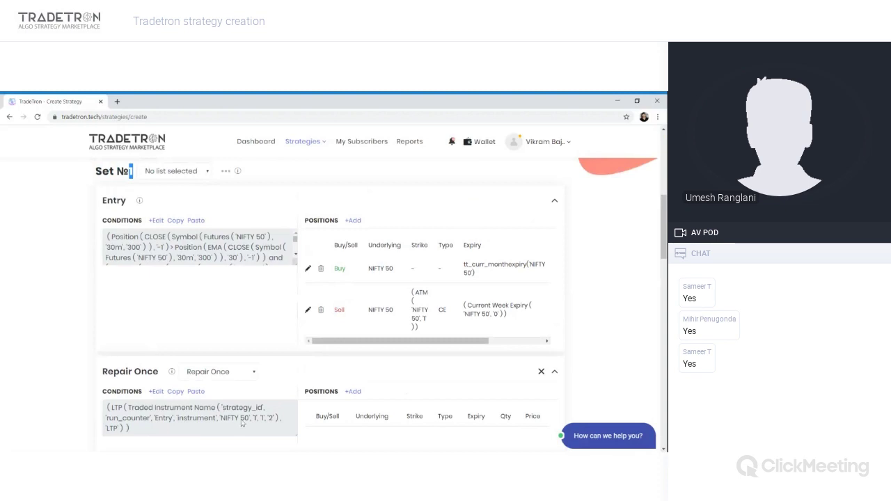
drag(253, 419, 257, 419)
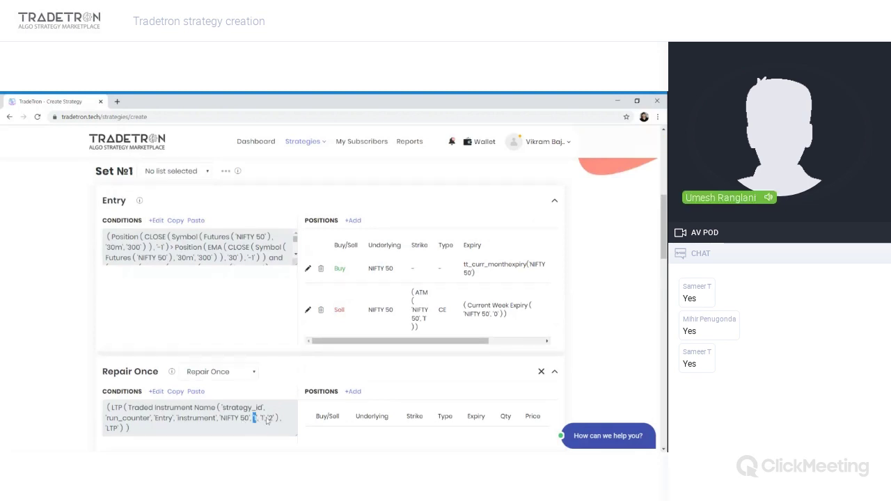
click(272, 420)
double_click(272, 418)
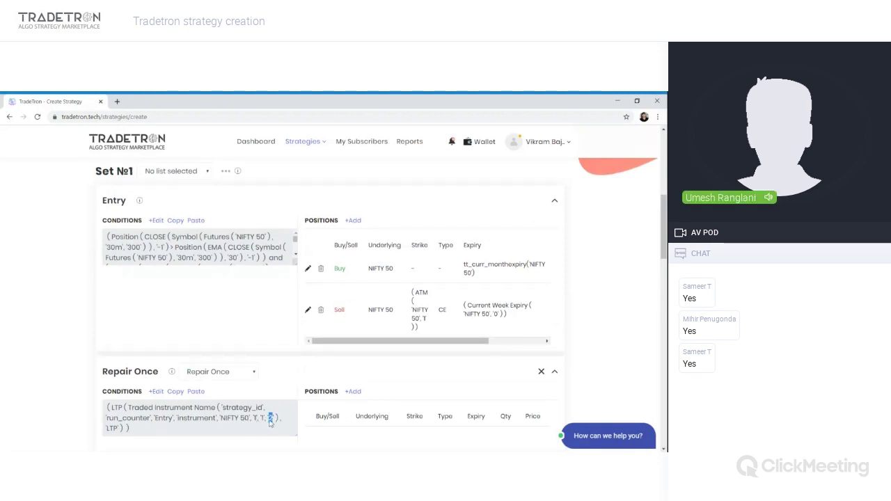
- Reopen the Repair Once condition for editing and add the < operator after the LTP keyword
click(156, 394)
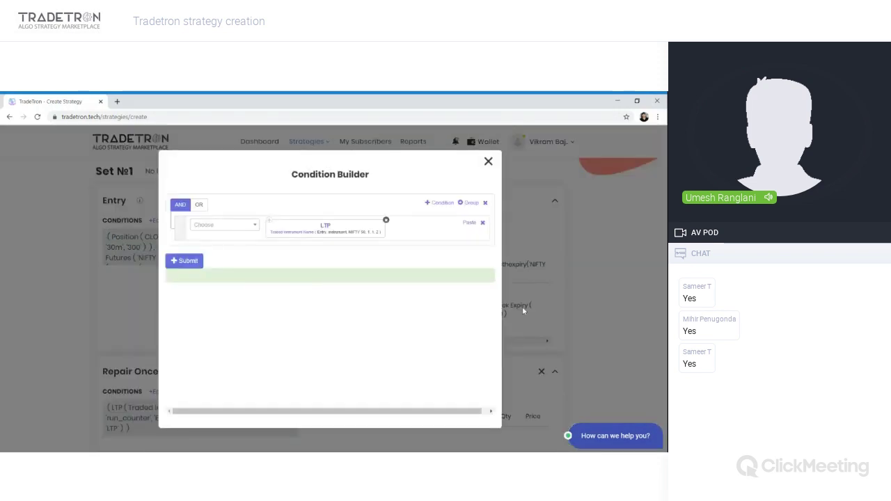
click(238, 227)
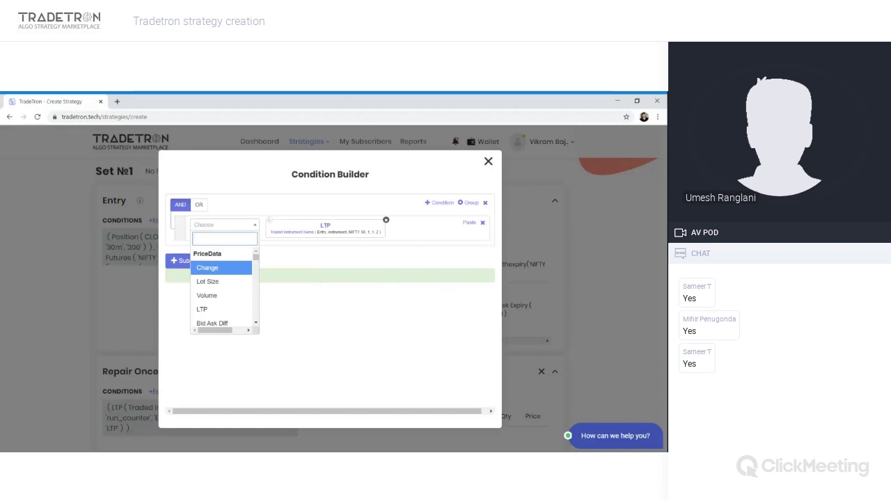
text(<)
key(Return)
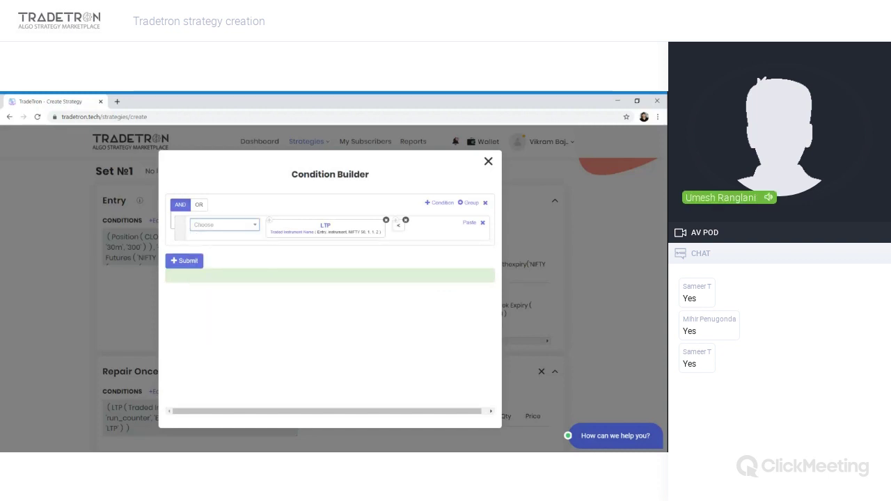
- Add the Traded Instrument keyword after the < operator in the repair condition
key(Return)
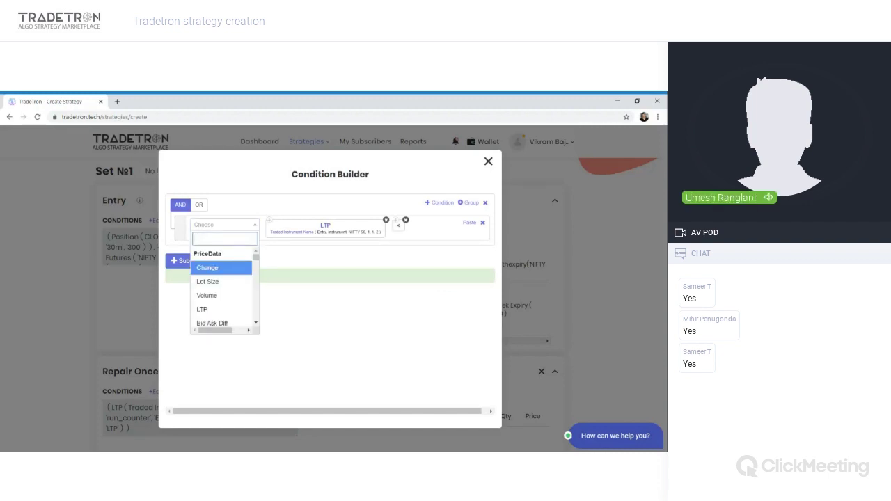
text(trade)
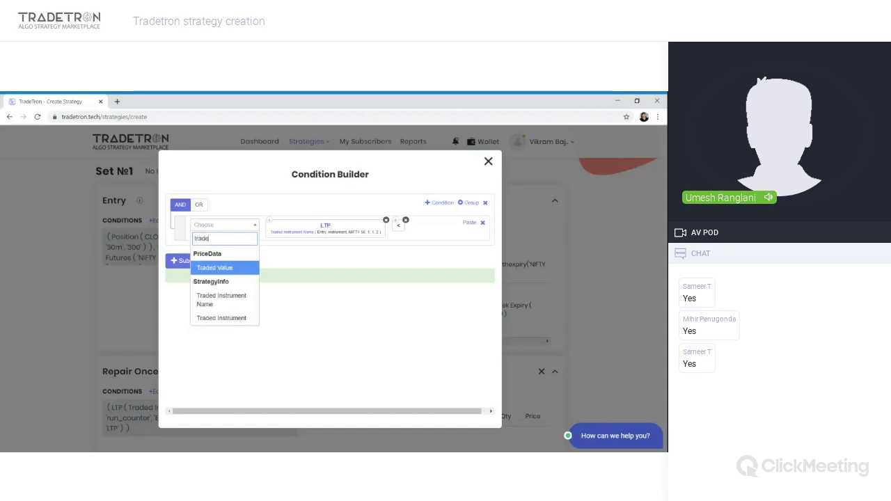
key(Down)
key(Down)
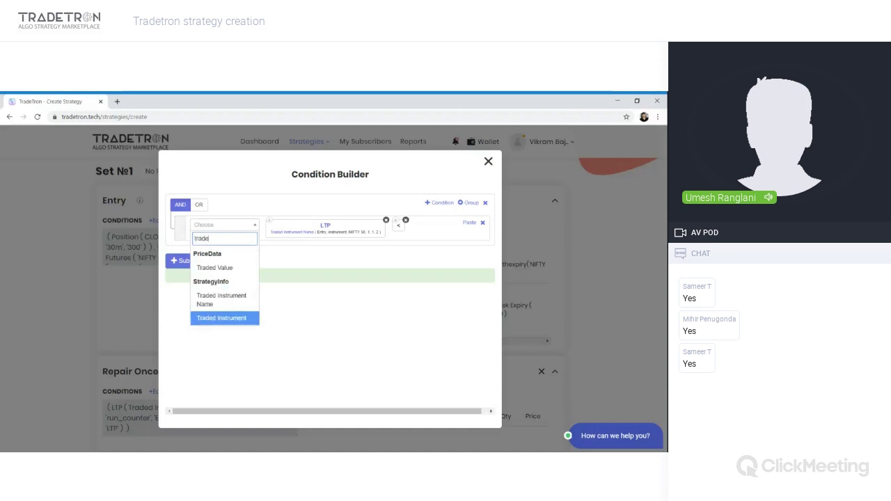
key(Return)
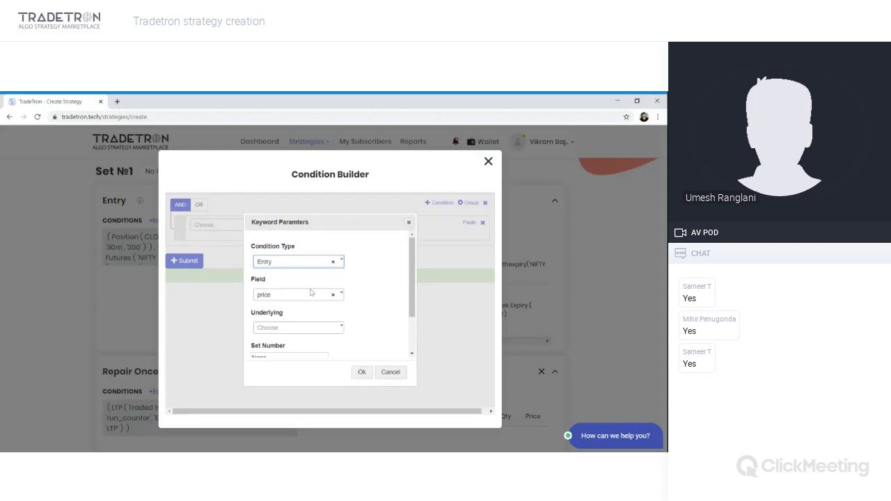
- Set the Traded Instrument's underlying to NIFTY 50, set number 1, condition number 1 and leg number 2, and accept the parameters
scroll(311, 293, down, 2)
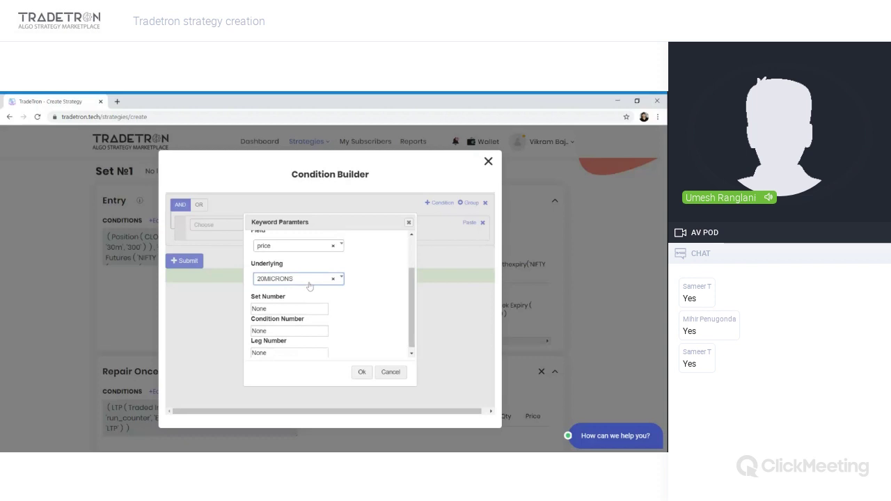
click(310, 286)
text(nifty)
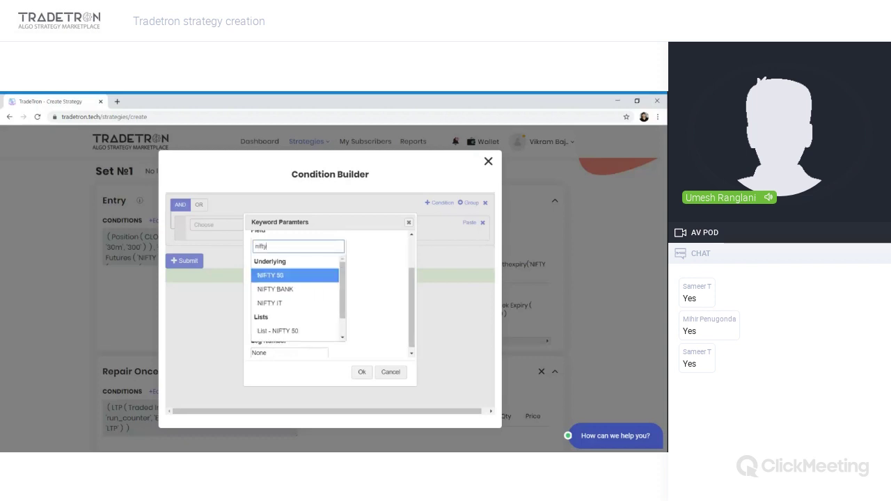
key(Return)
key(Tab)
text(1)
key(Tab)
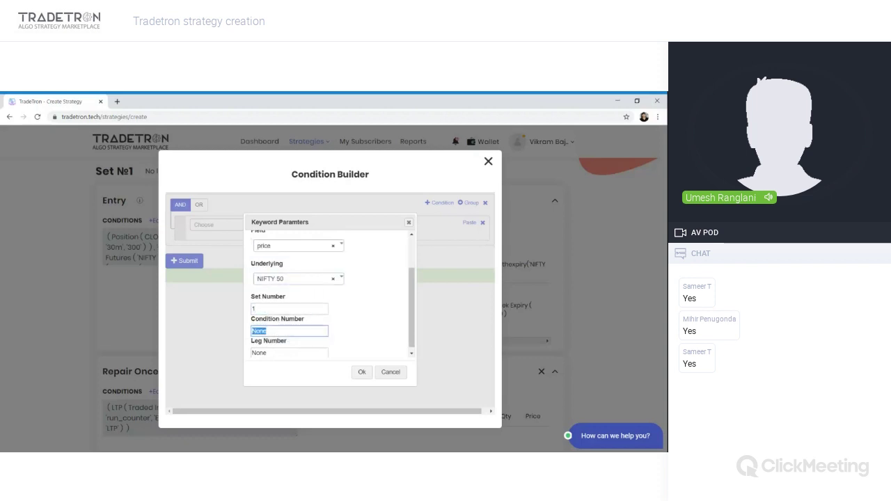
text(1)
key(Tab)
text(2)
key(Tab)
key(Return)
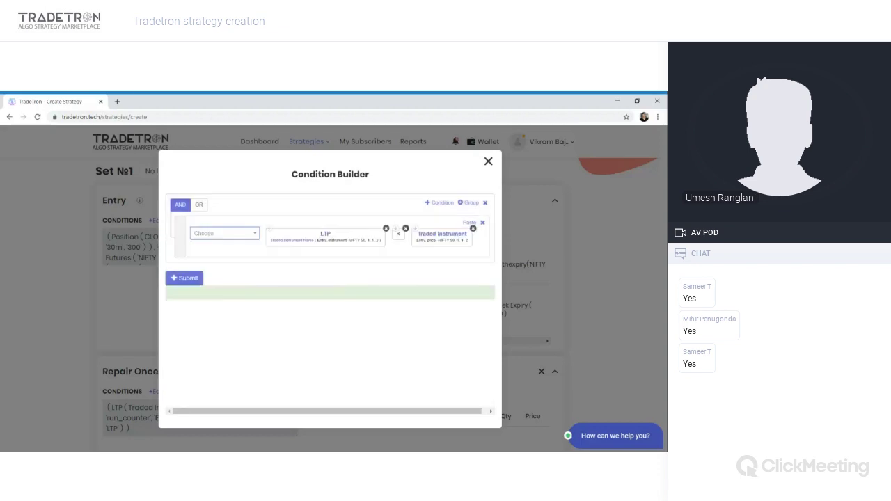
- Append the - operator and Number 20 after Traded Instrument, and submit the repair condition
click(244, 237)
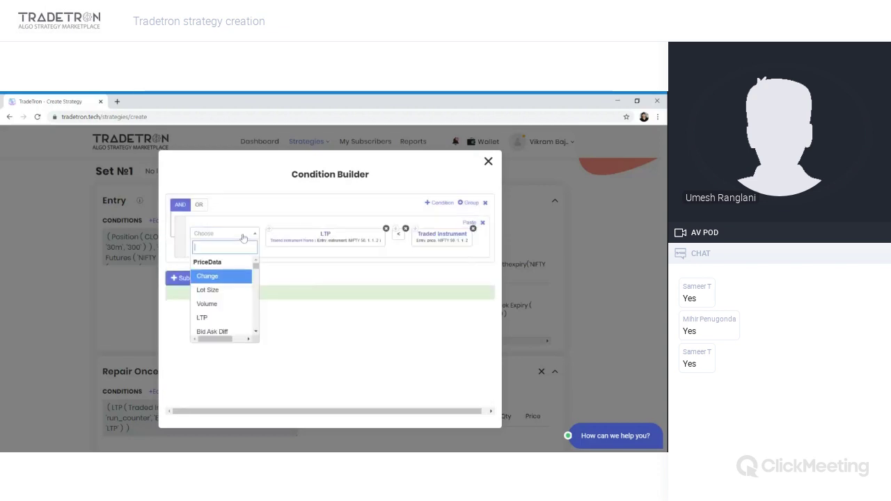
text(o)
key(Down)
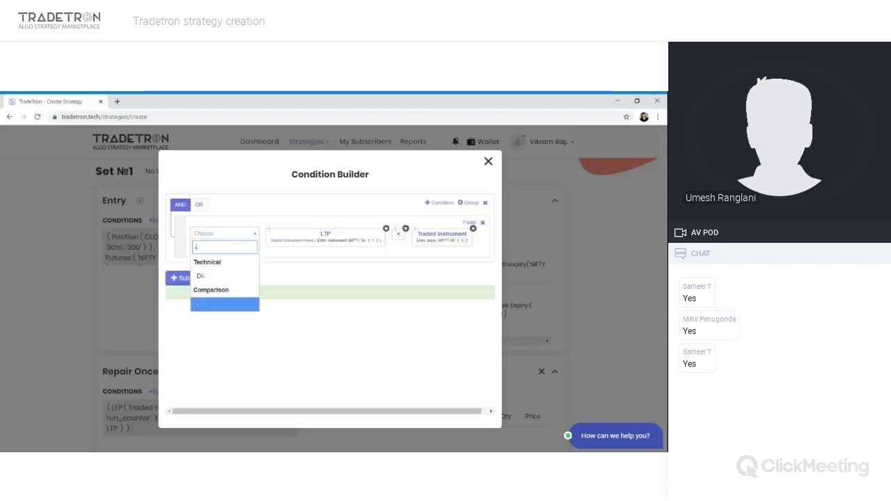
key(Return)
click(244, 237)
text(num)
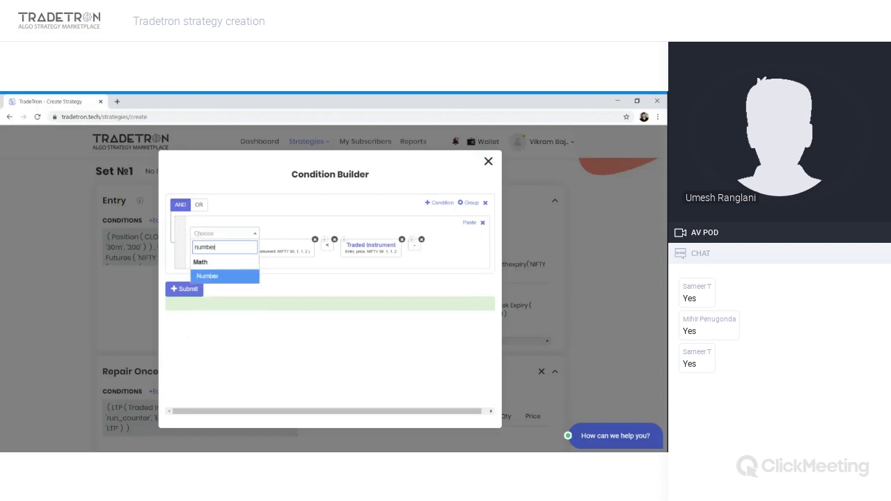
text(ber)
key(Return)
key(Return)
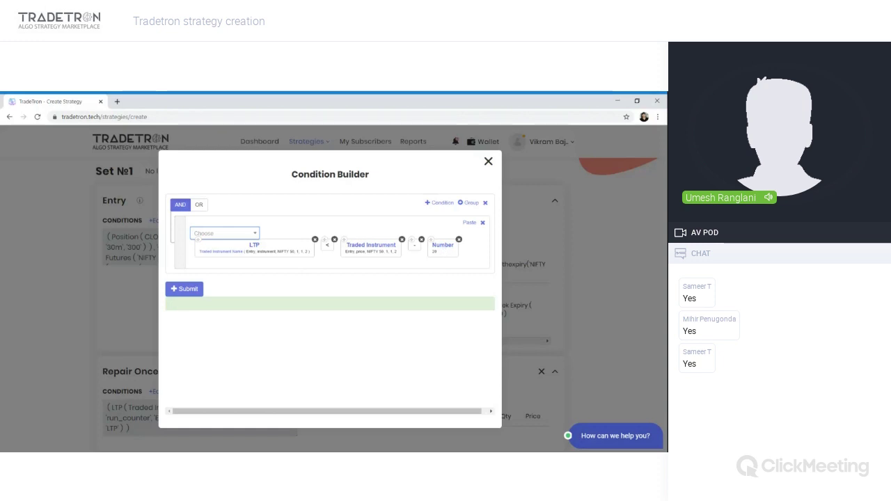
click(195, 292)
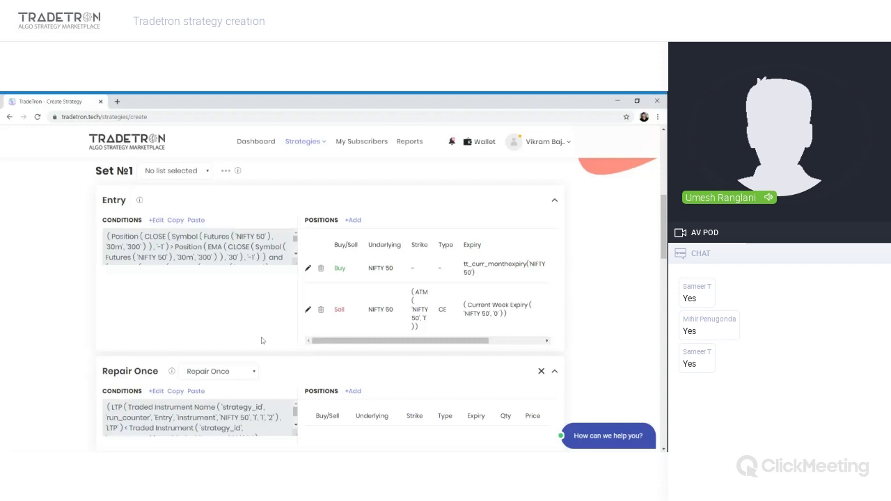
- Start a new buy position for Repair Once with exchange NFO, type Call and underlying NIFTY 50
scroll(262, 340, down, 1)
click(353, 315)
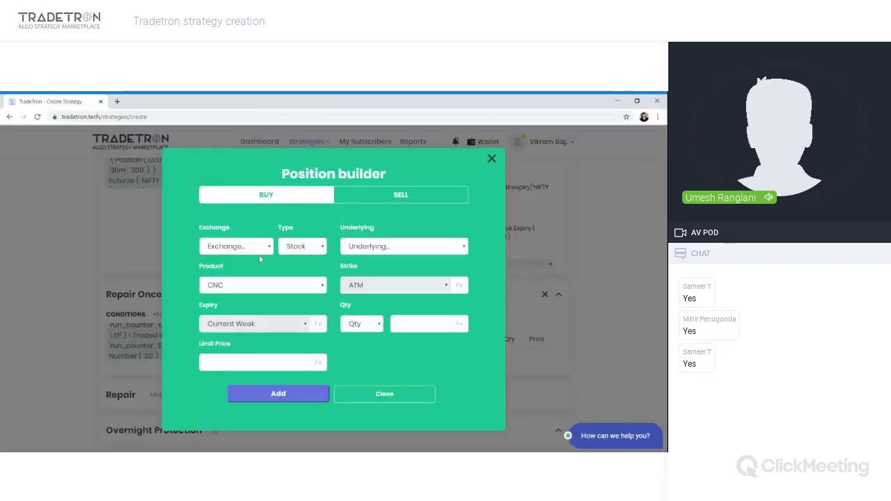
click(260, 258)
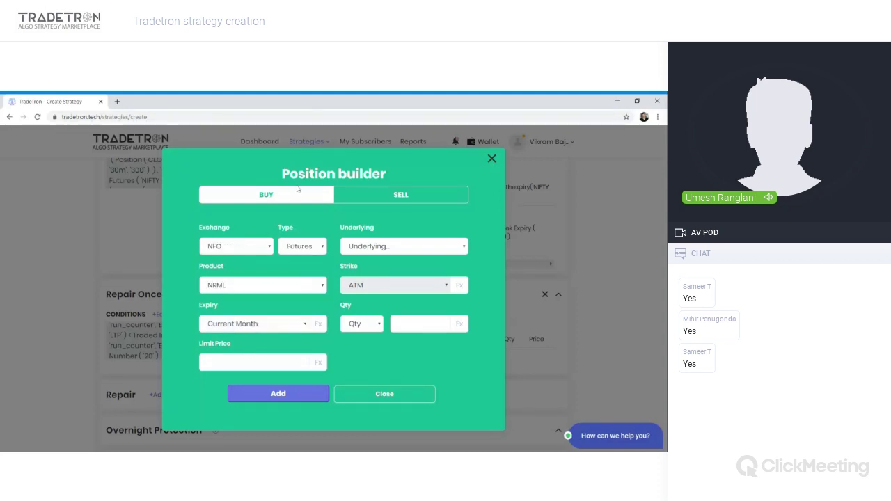
click(301, 246)
click(295, 256)
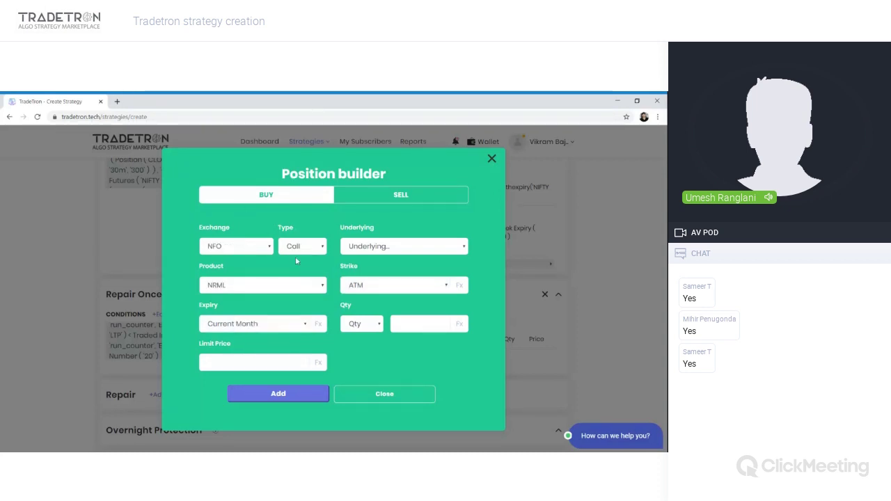
click(361, 255)
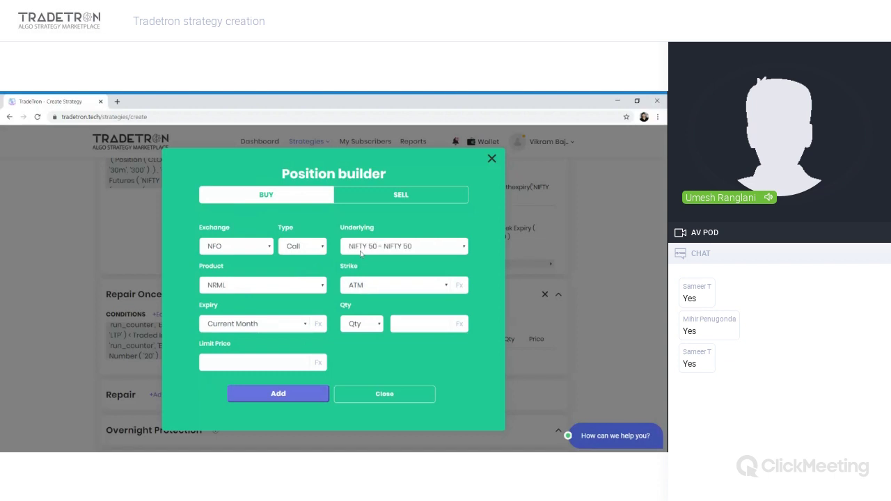
- Set the repair position's product to MIS, expiry to Current Week and quantity to 1 lot
click(318, 286)
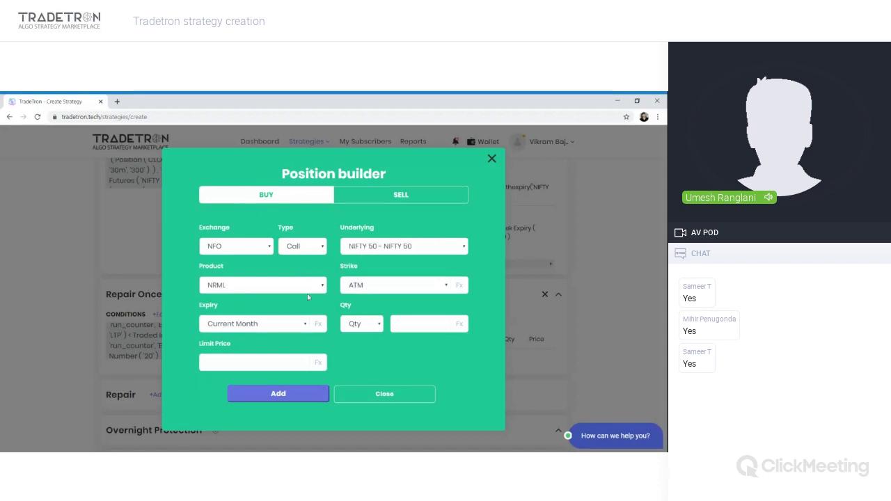
click(307, 293)
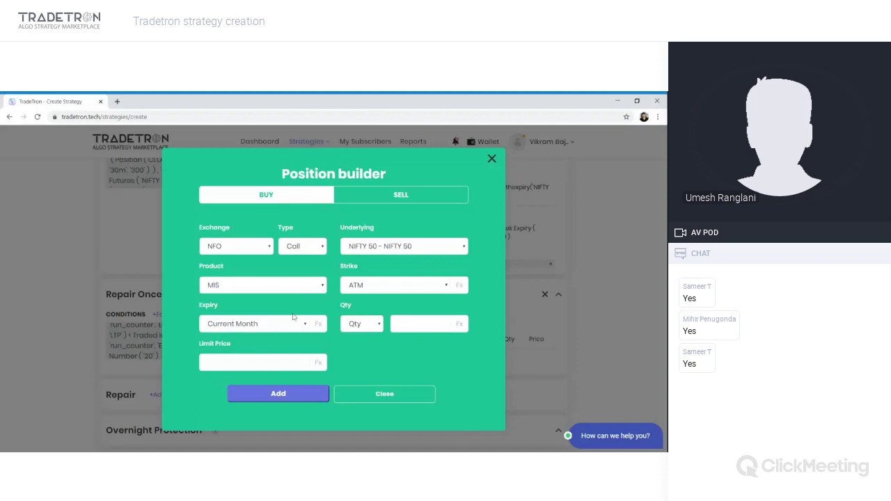
click(272, 114)
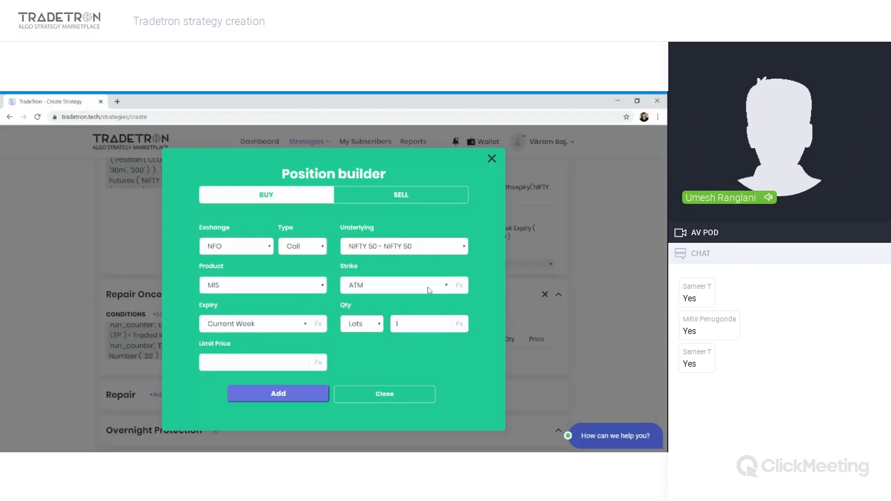
- Build a strike formula for the repair position using the Traded Instrument keyword with condition type Entry and field strike
click(458, 285)
click(458, 286)
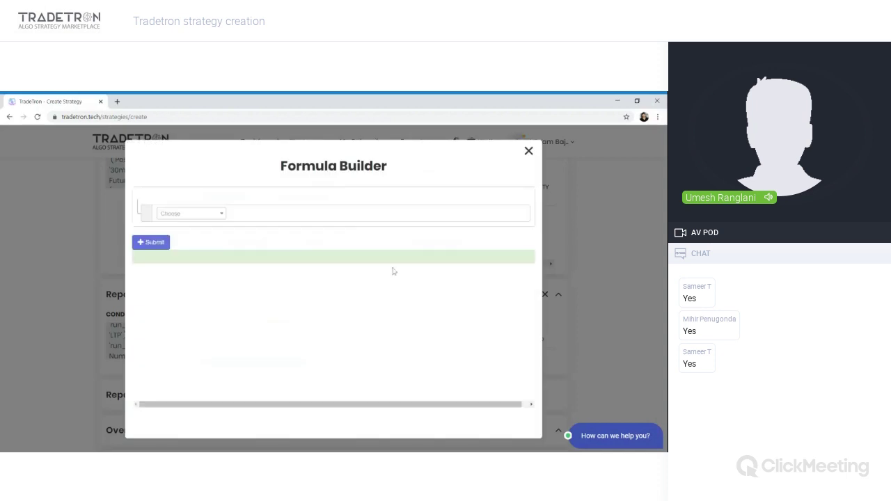
click(187, 217)
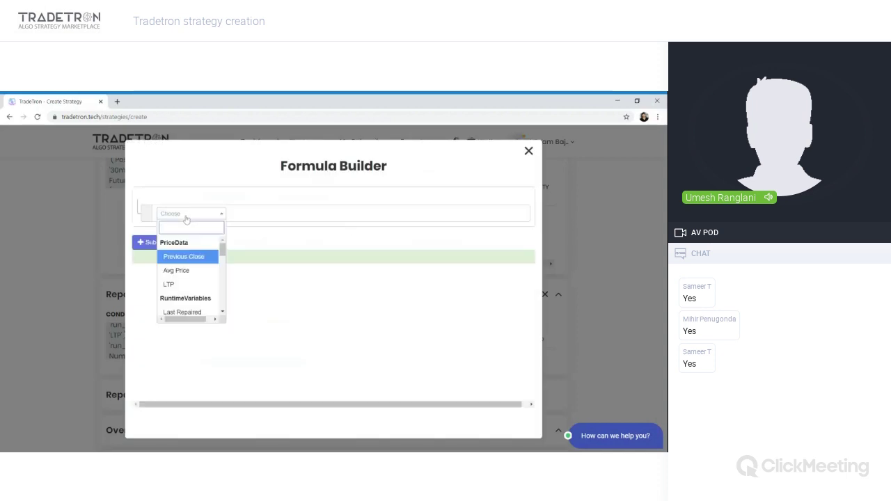
text(tra)
key(Return)
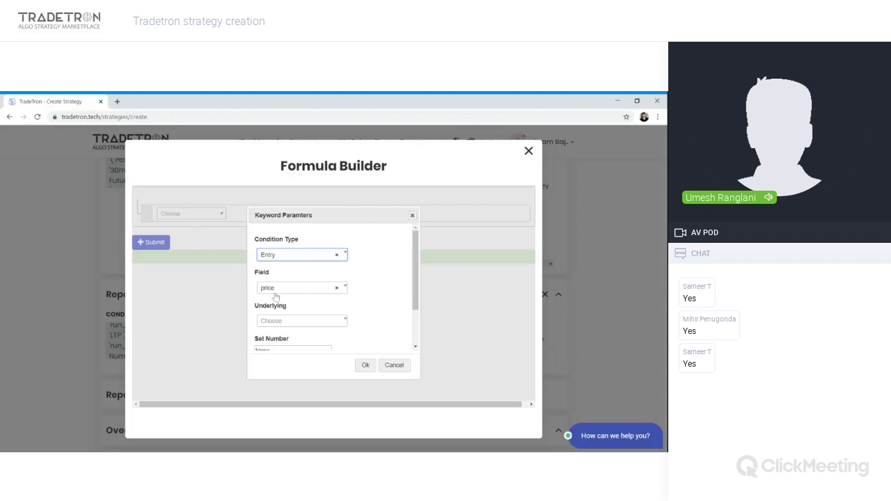
click(275, 293)
key(Down)
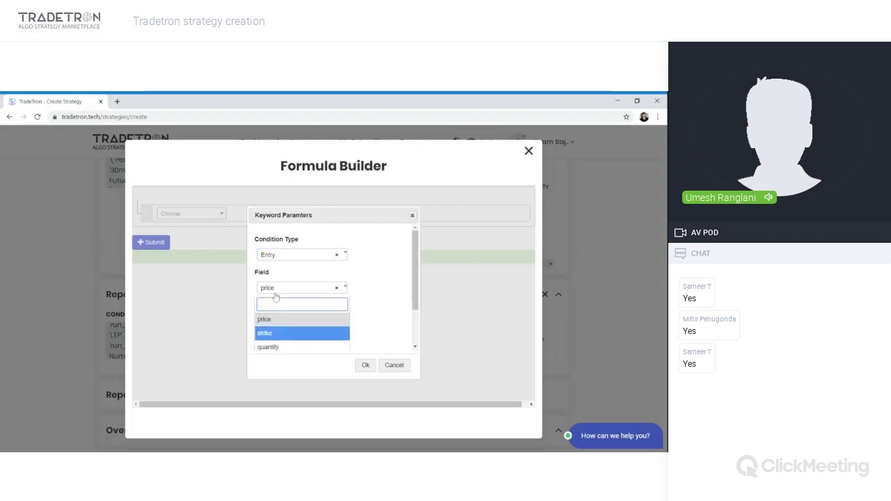
key(Return)
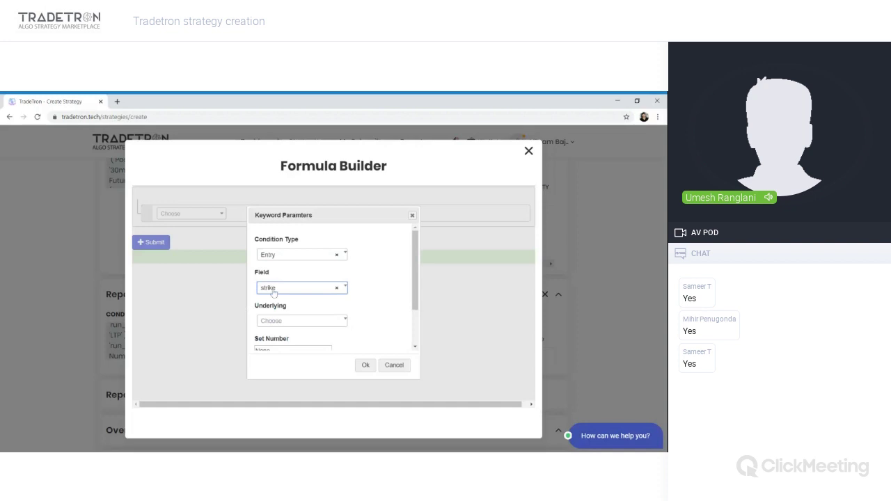
- Set the strike keyword's underlying to NIFTY 50, set number 1, condition number 1 and leg number 2, and accept the parameters
click(278, 321)
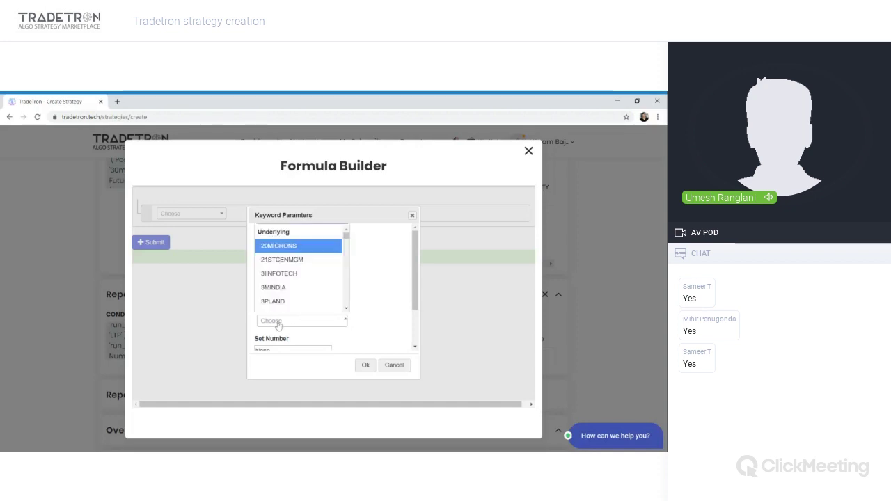
text(nifty)
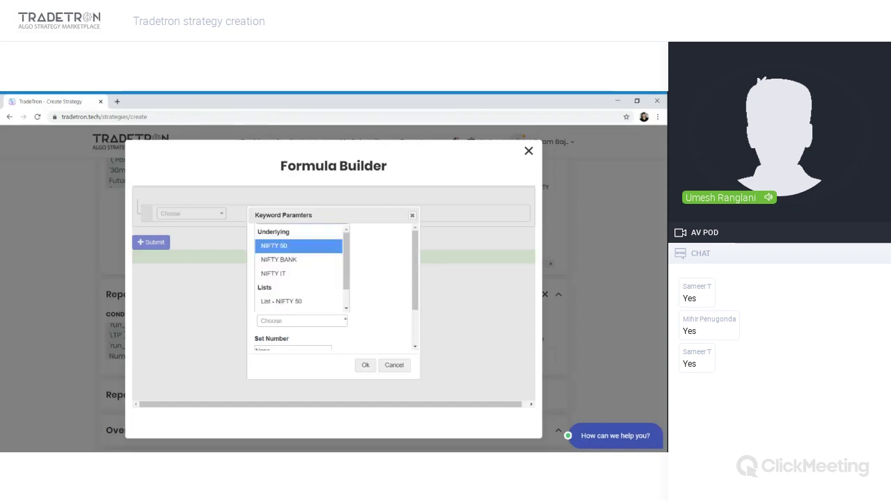
key(Return)
key(Tab)
text(1)
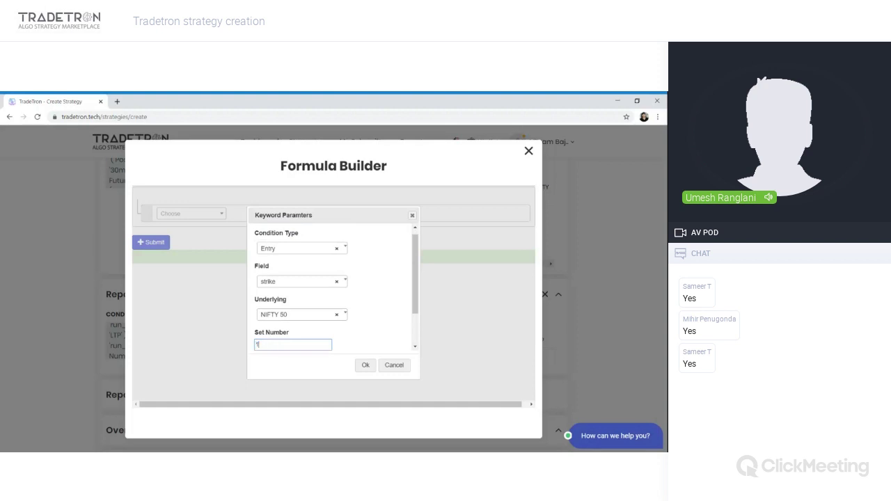
key(Tab)
text(1)
key(Tab)
text(2)
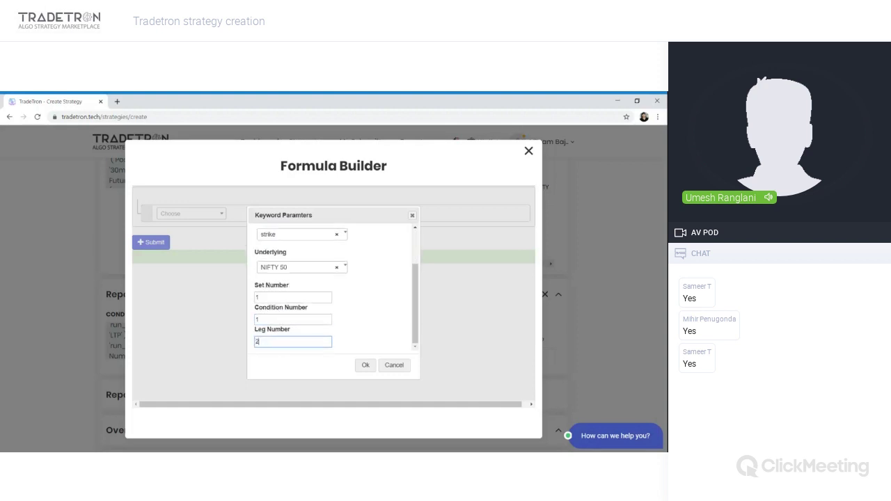
click(366, 364)
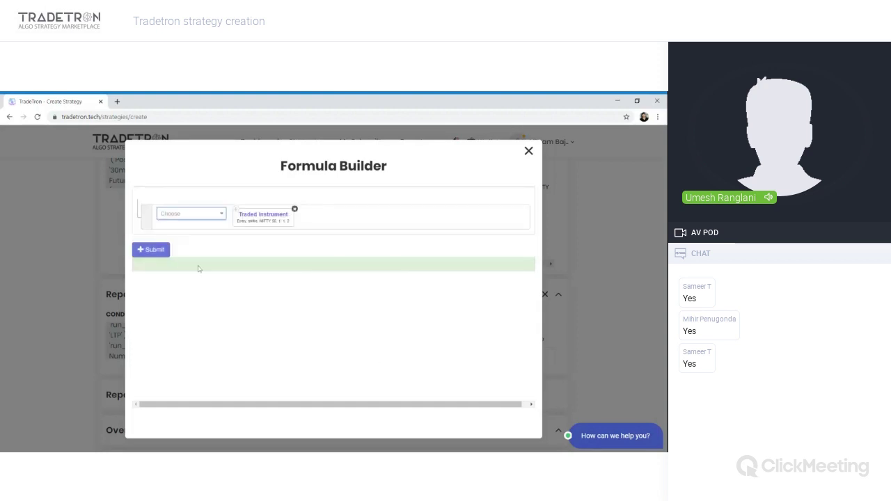
- Submit the strike formula, add the call position to Repair Once and close the position builder
click(155, 250)
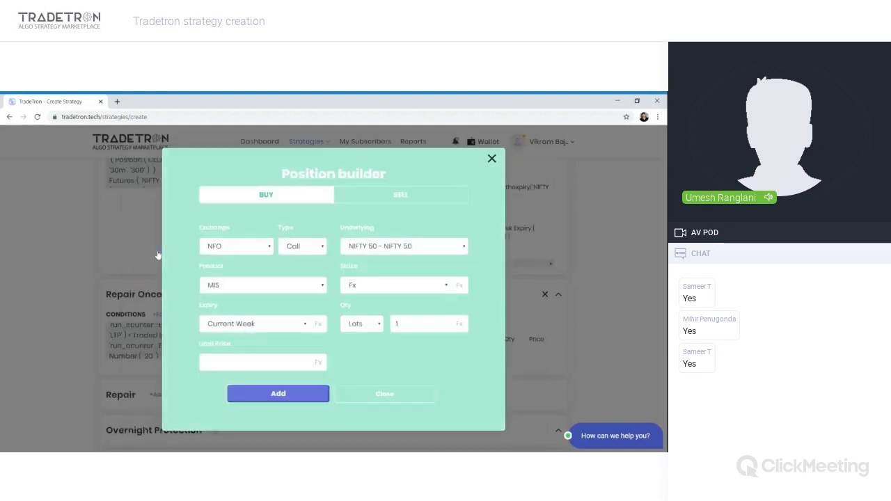
click(267, 391)
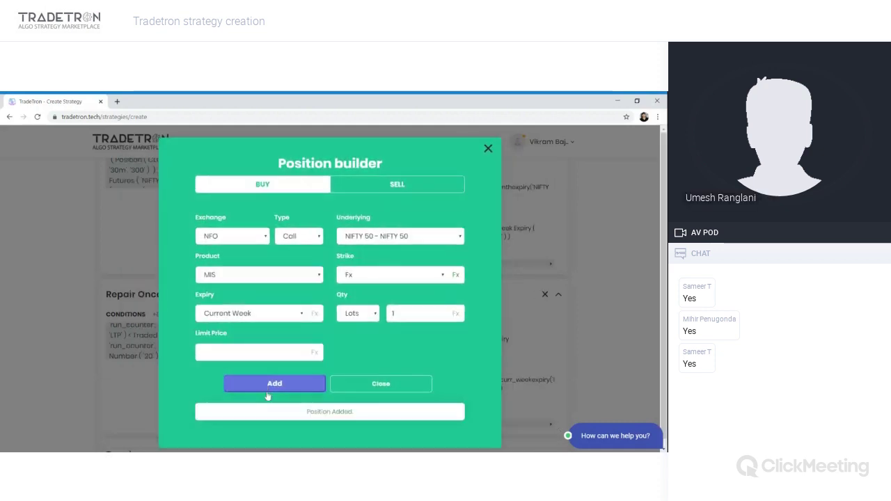
click(355, 387)
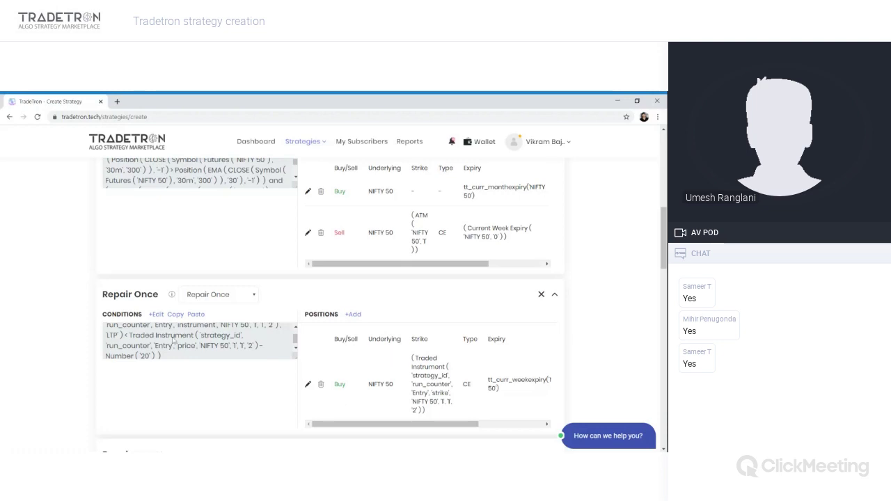
- Add a third OR condition to Universal Exit, starting with the Time keyword for exchange NSE
scroll(269, 358, down, 1)
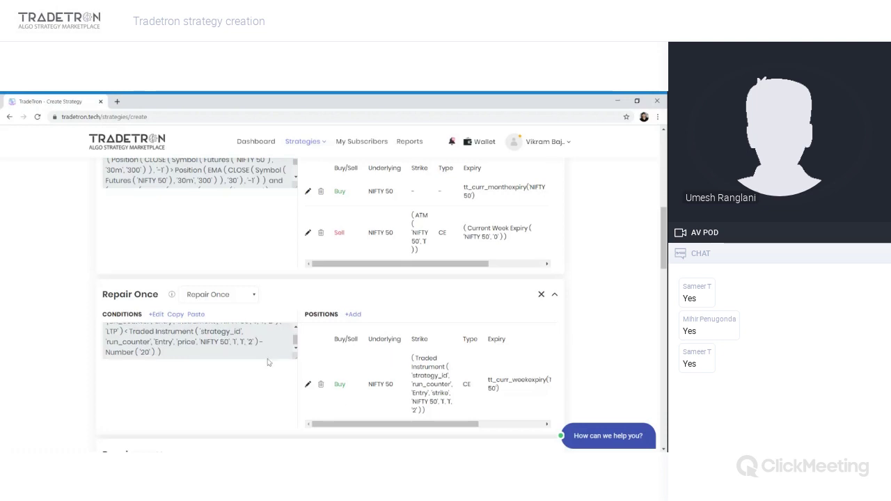
scroll(82, 372, down, 5)
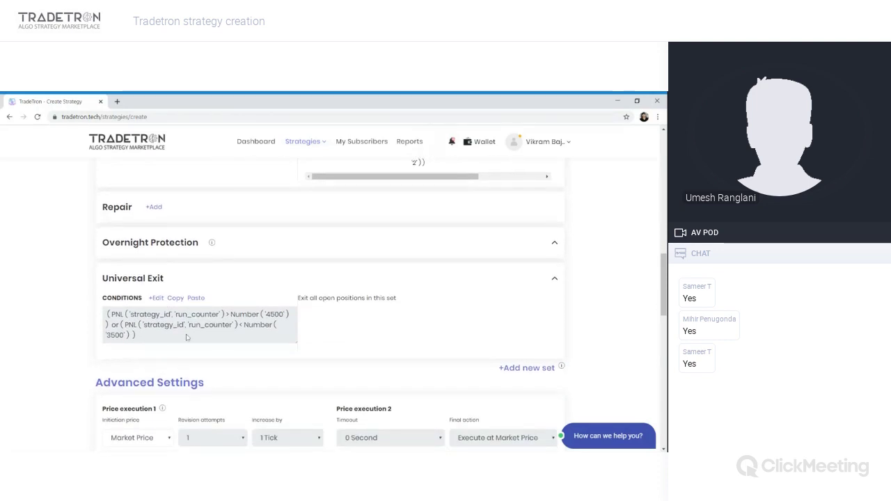
click(158, 300)
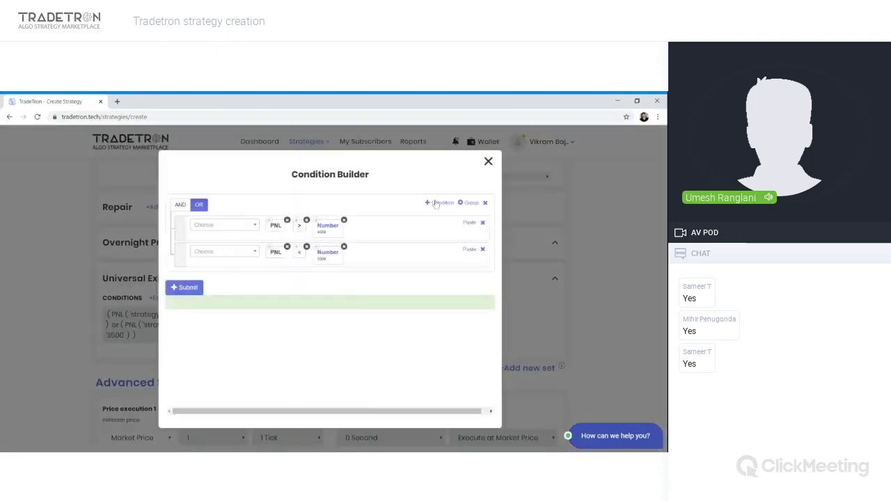
click(436, 203)
click(245, 280)
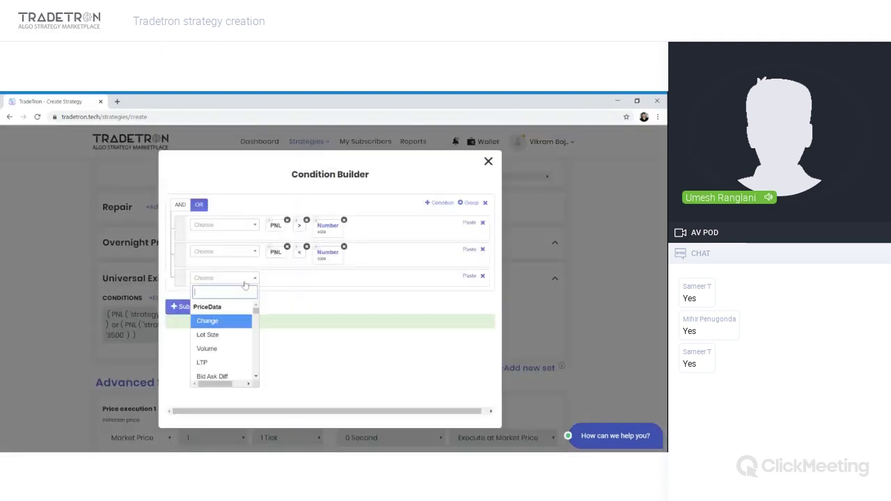
text(time)
click(205, 333)
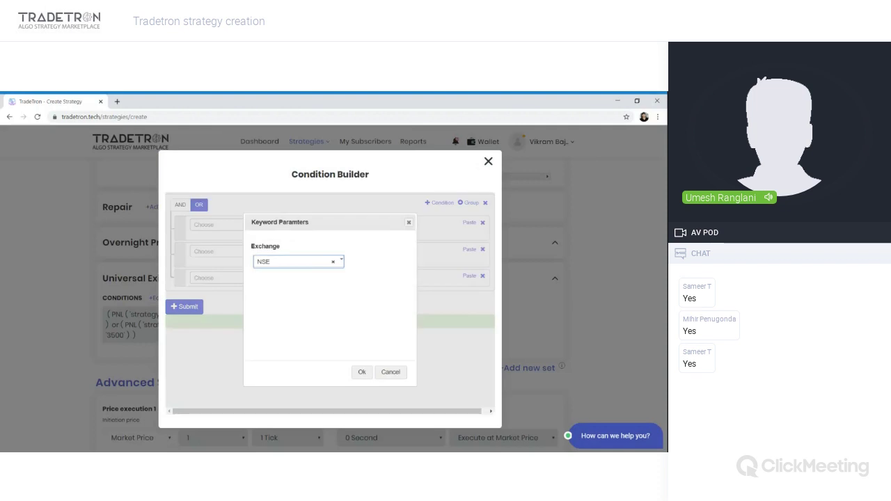
click(362, 373)
- Complete the time condition with the > operator and Number 1500, and submit the Universal Exit conditions
text(>)
key(Return)
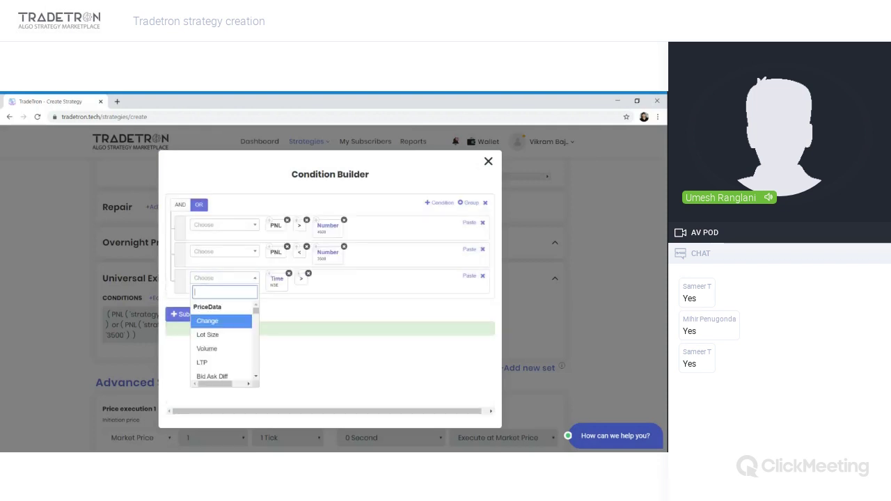
text(number)
key(Return)
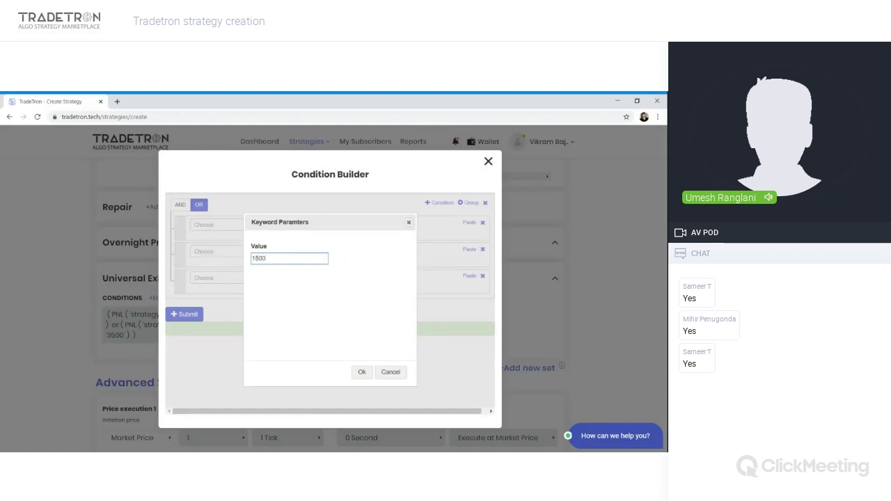
click(361, 372)
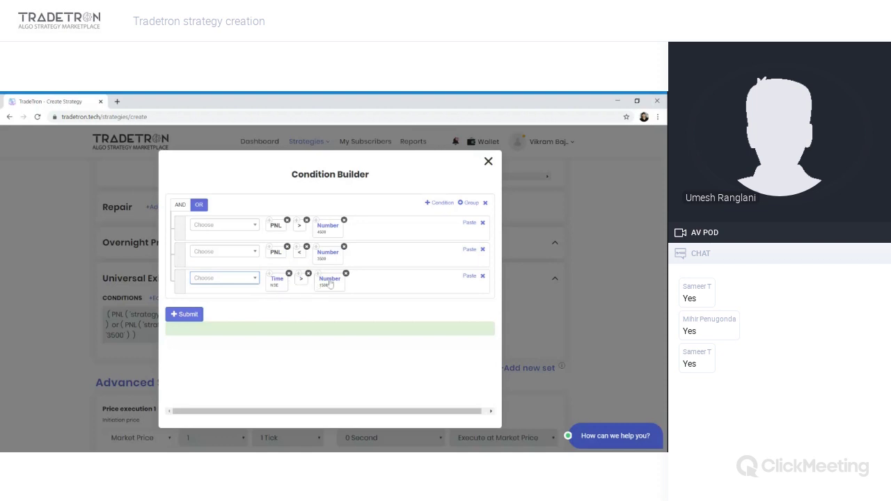
click(184, 315)
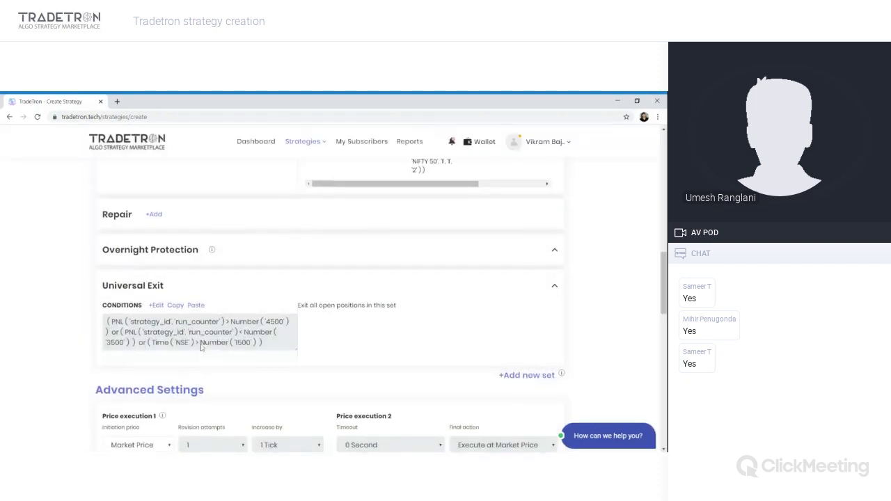
- Review the Entry conditions in the condition builder, then the Repair Once position and the Universal Exit conditions
scroll(201, 344, up, 3)
scroll(200, 348, up, 2)
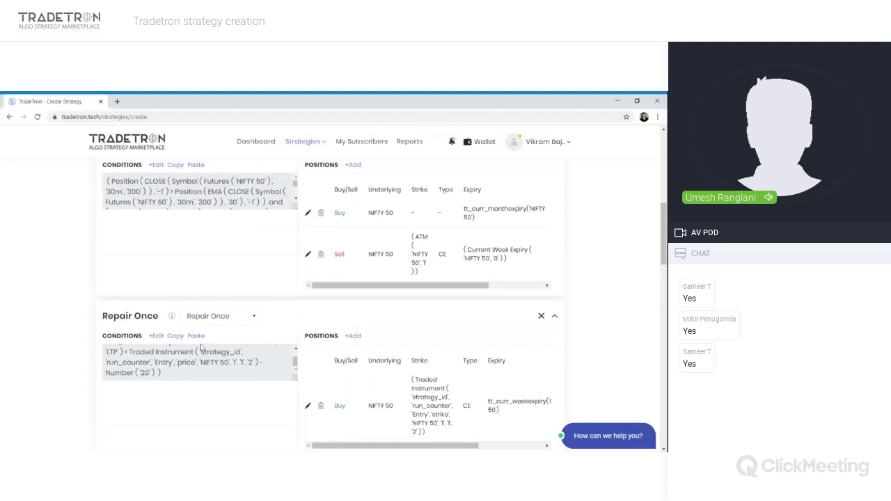
scroll(201, 348, up, 1)
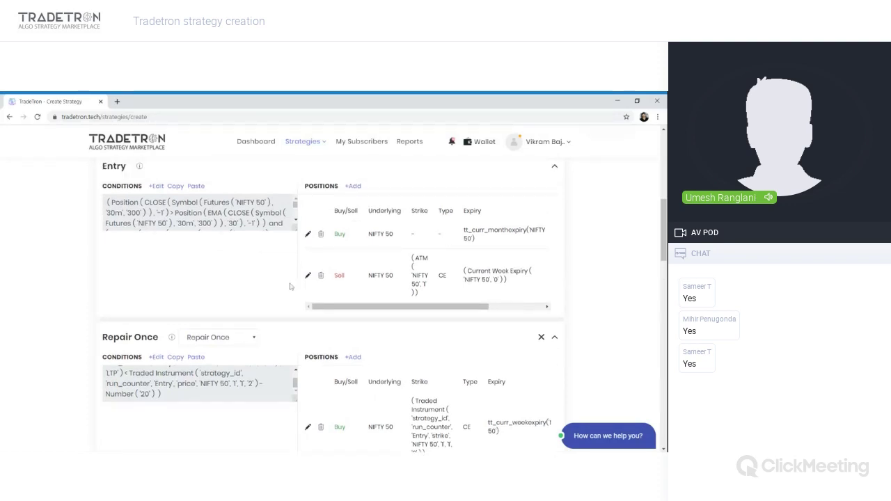
click(156, 187)
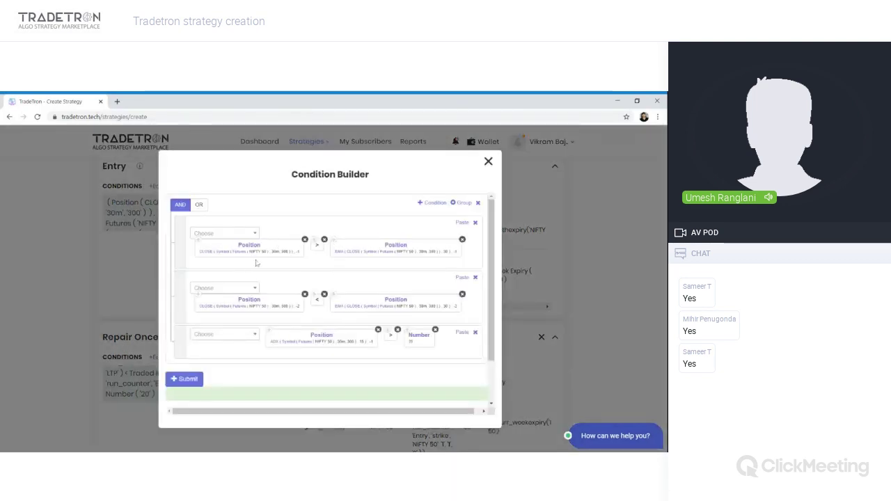
click(193, 379)
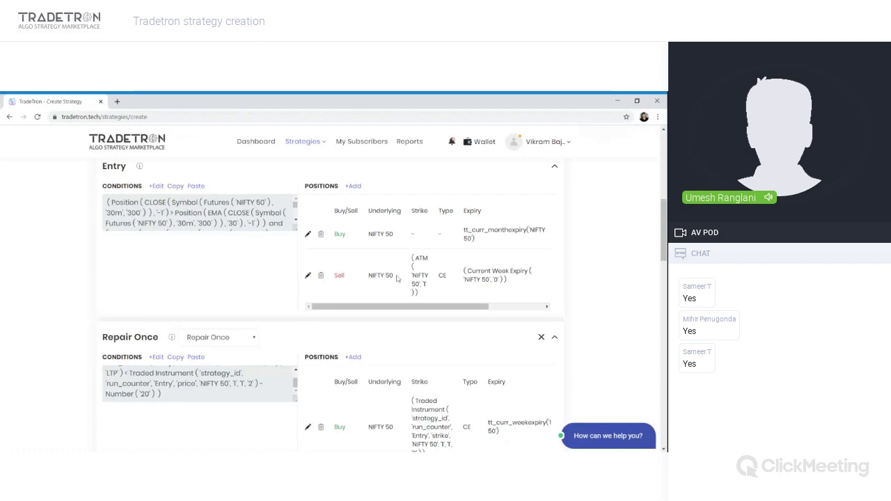
scroll(234, 333, down, 3)
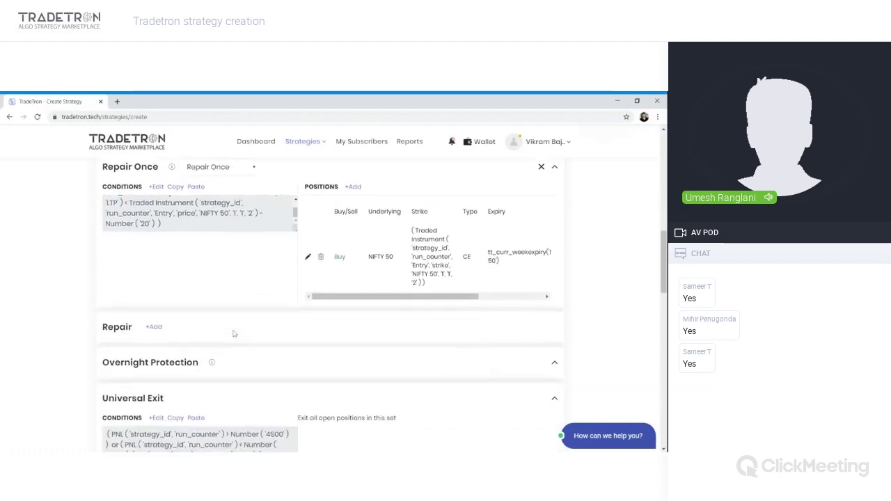
scroll(192, 417, down, 1)
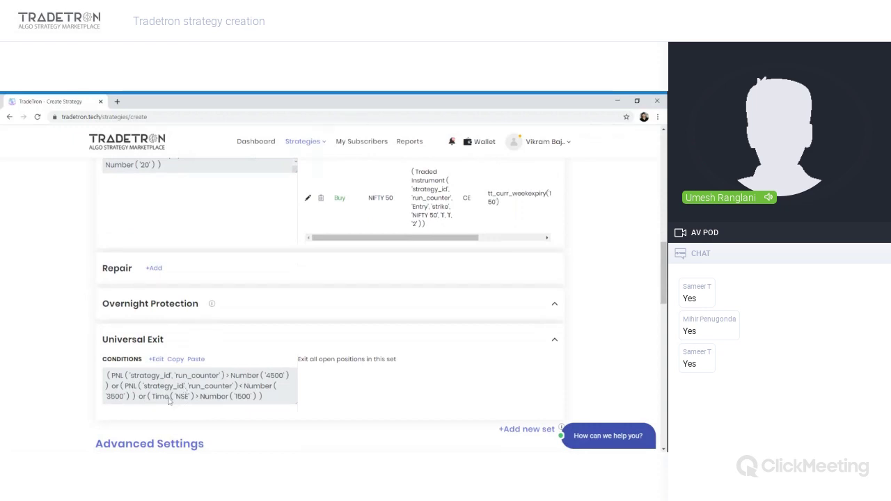
- Review the Universal Exit conditions, the Advanced Settings, and the Entry and Repair Once positions
scroll(175, 381, down, 2)
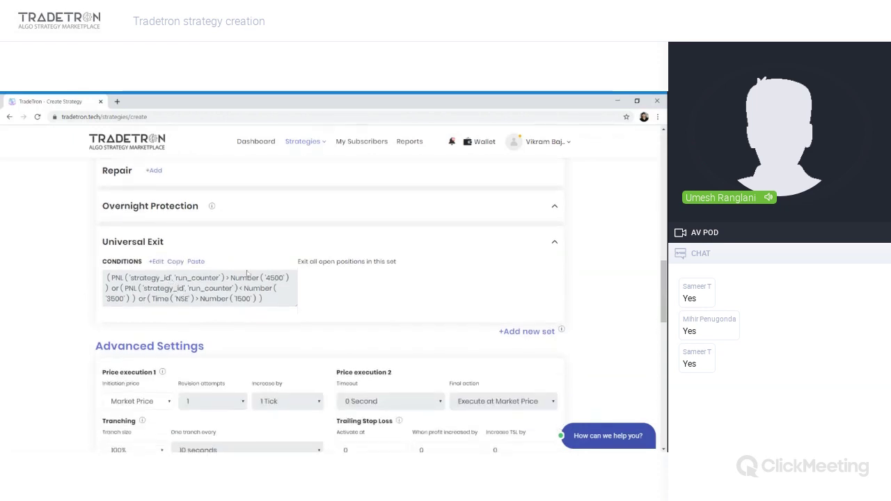
scroll(230, 277, down, 3)
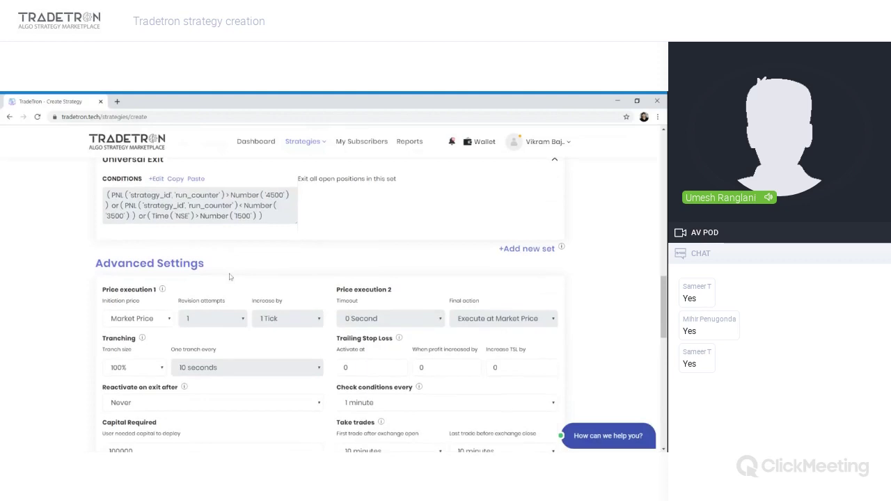
scroll(230, 277, down, 1)
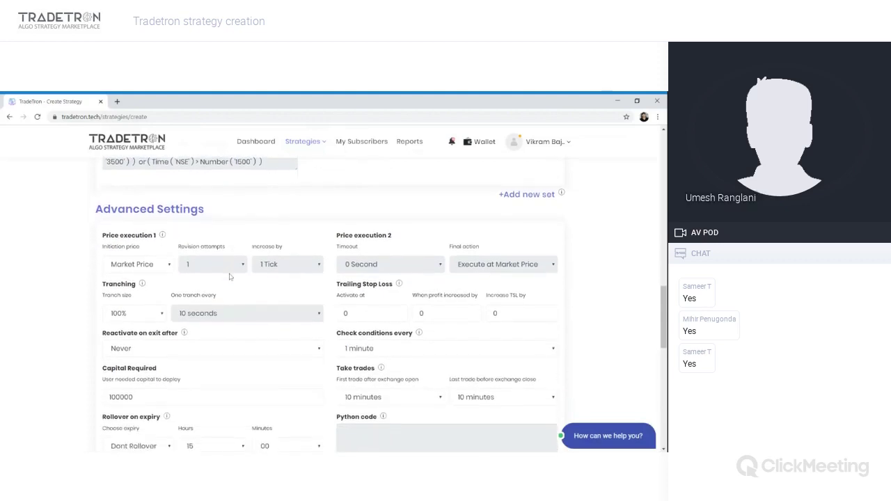
scroll(428, 188, up, 5)
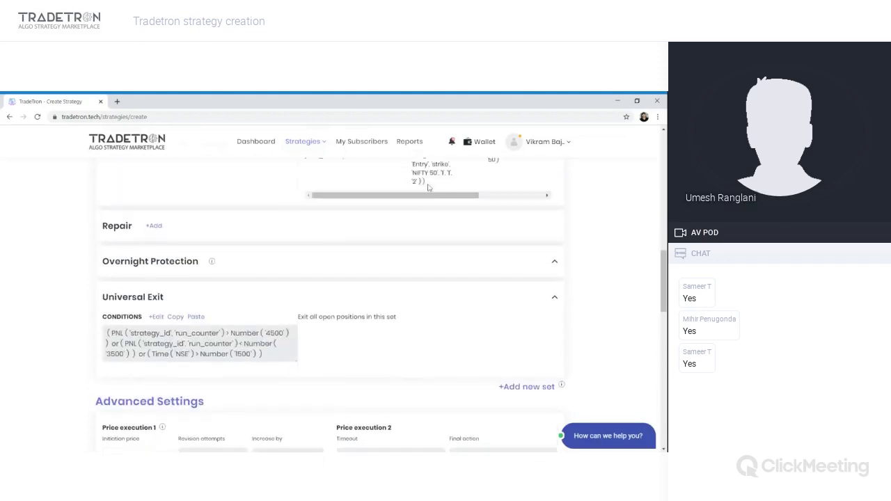
scroll(429, 188, up, 3)
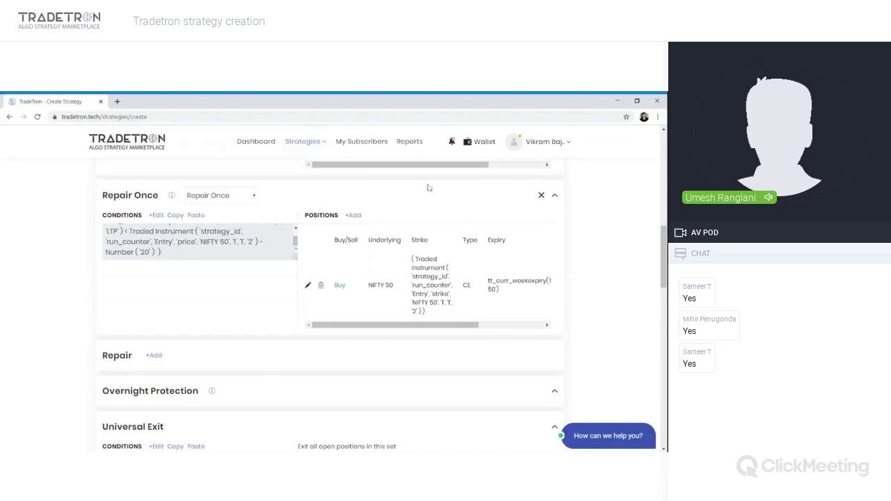
scroll(428, 188, up, 3)
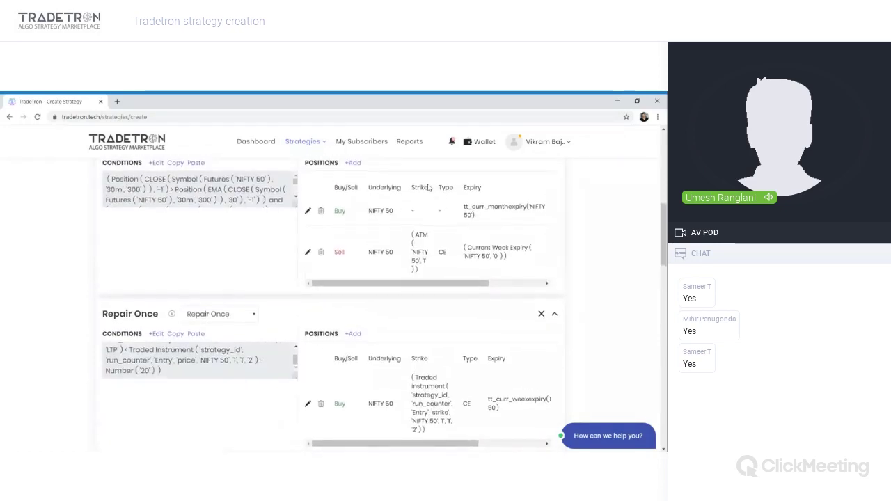
scroll(428, 188, down, 10)
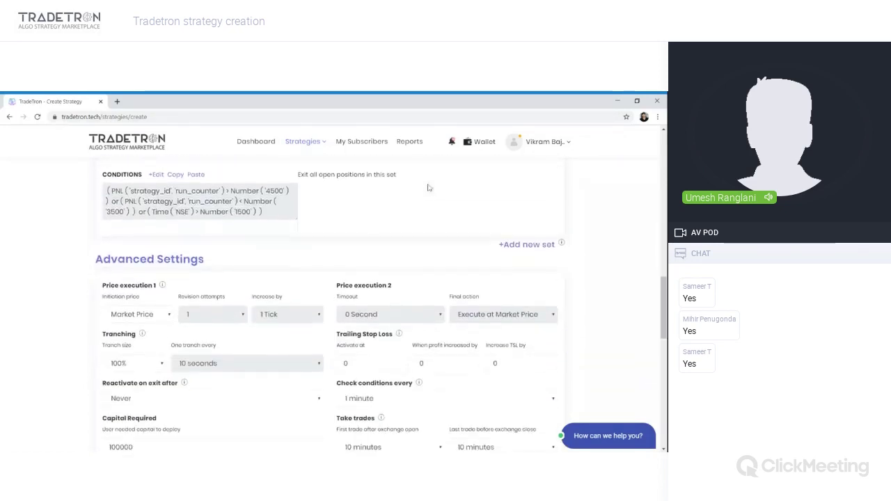
- Add a second set to the strategy and look over its Entry, Repair and Exit sections
click(511, 247)
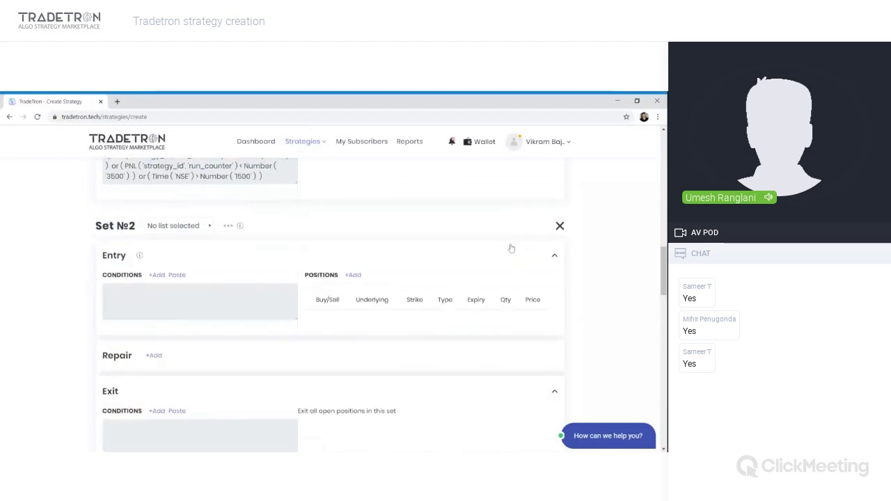
scroll(330, 245, down, 5)
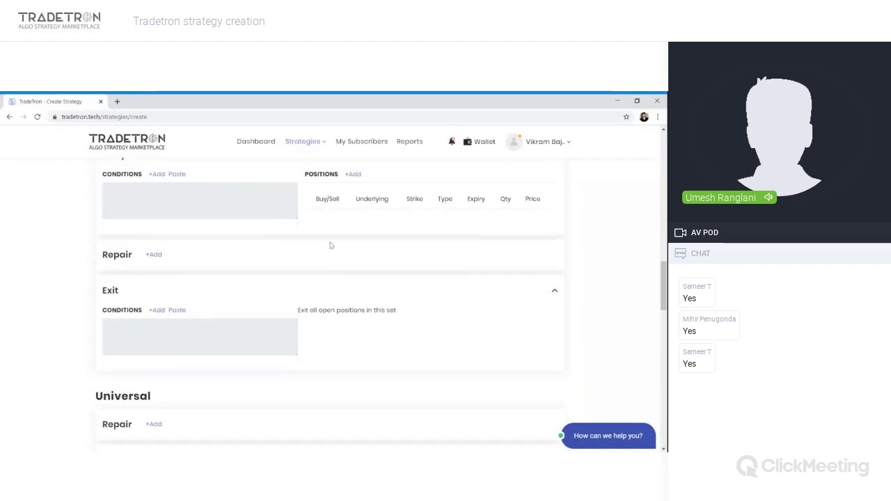
scroll(331, 245, up, 8)
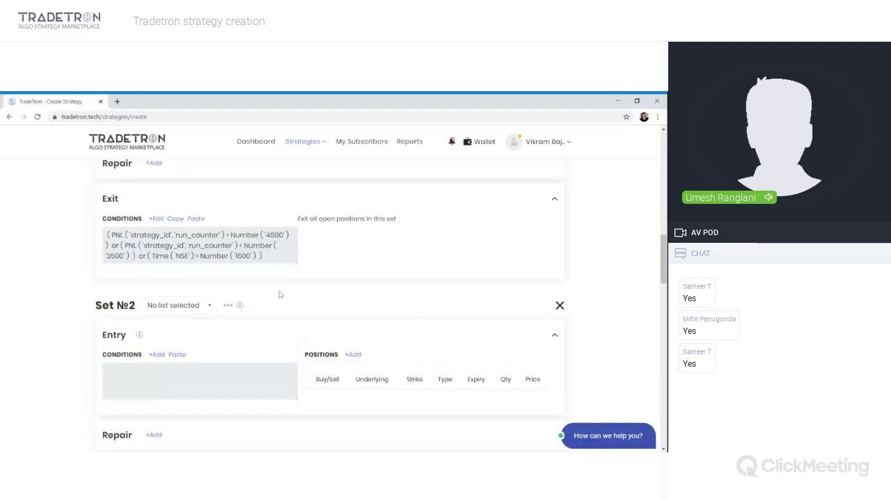
- Compare the first set's Entry positions with the Traded Instrument index arguments in the Repair Once strike and condition
scroll(184, 346, up, 3)
scroll(184, 346, up, 4)
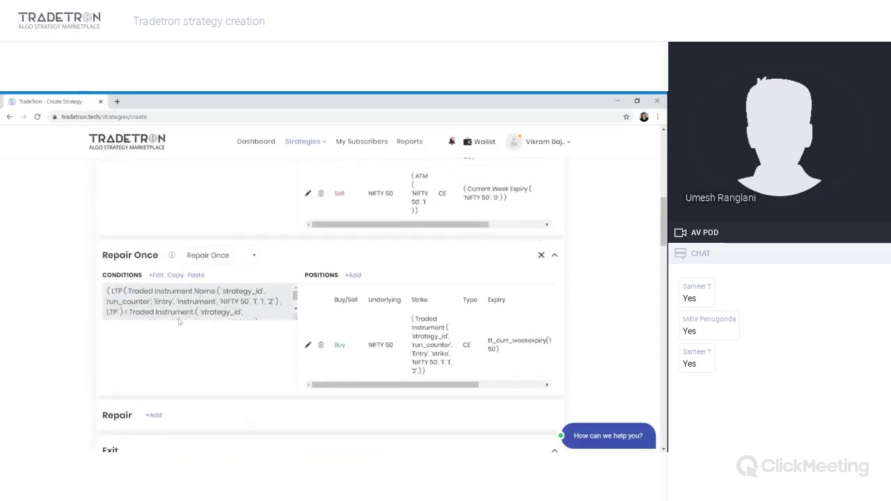
scroll(179, 235, down, 2)
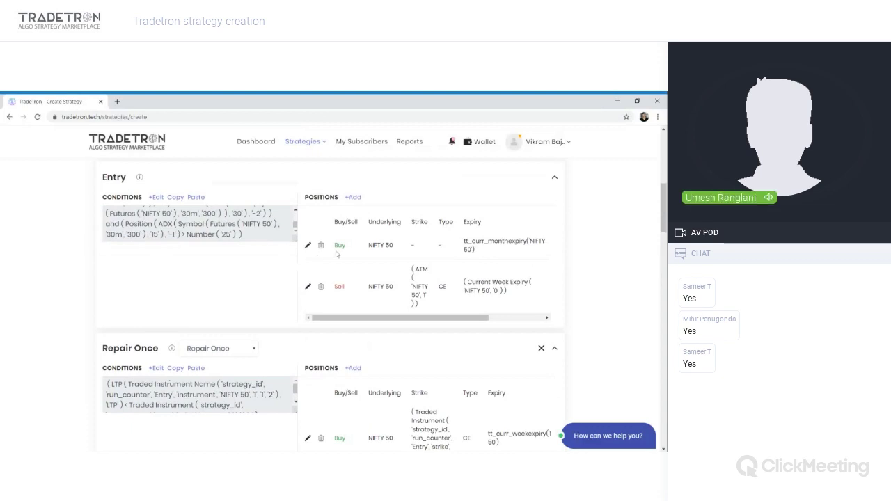
scroll(336, 258, down, 3)
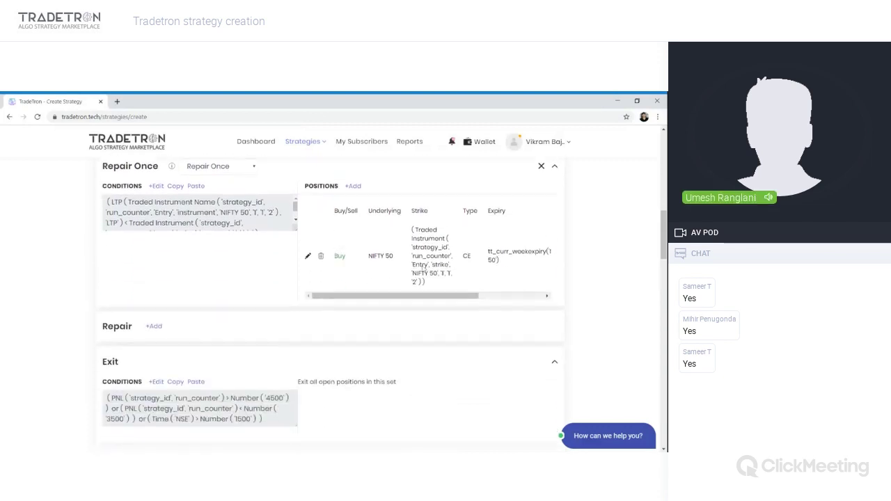
drag(441, 273, 417, 282)
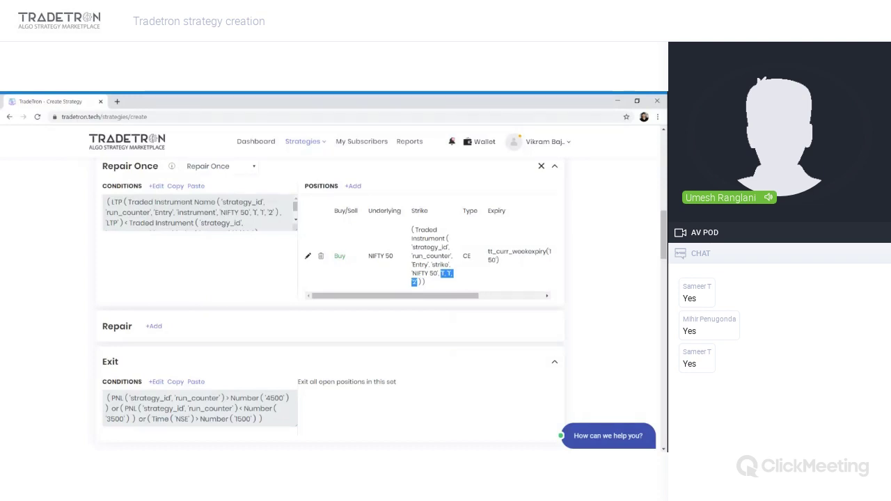
click(441, 273)
drag(441, 273, 445, 274)
drag(251, 212, 257, 213)
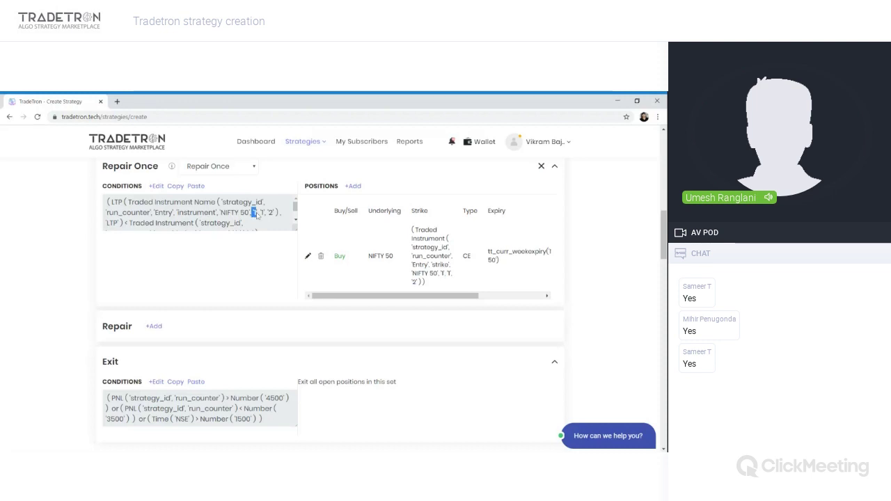
- Remove the empty second set from the strategy
scroll(179, 327, down, 5)
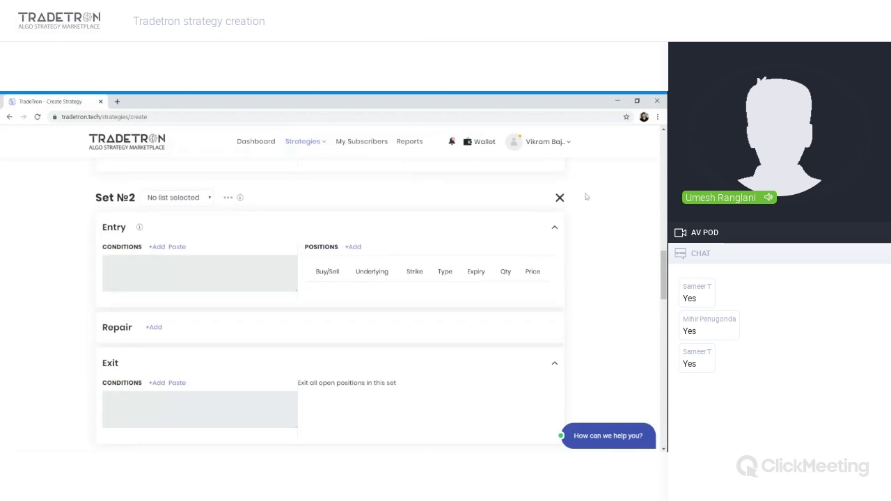
click(561, 199)
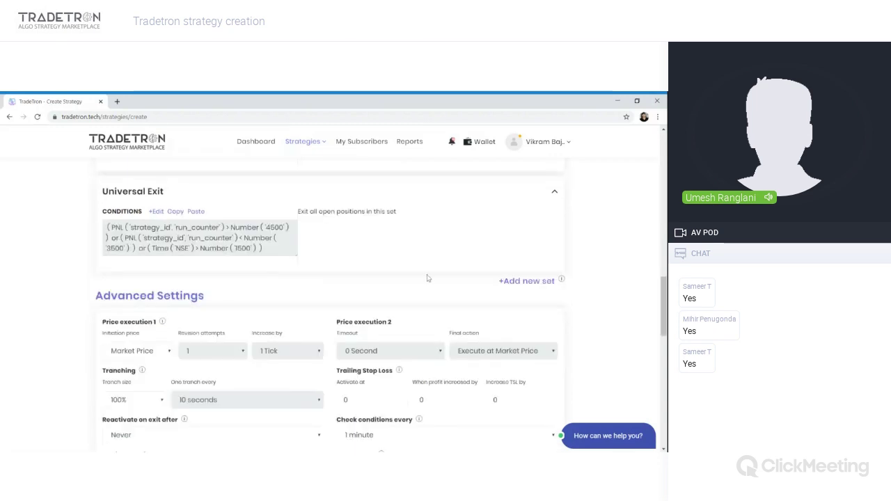
- Set price execution to LTP with 5 revision attempts, an increase of 3 ticks and a 4-second timeout
scroll(298, 334, down, 1)
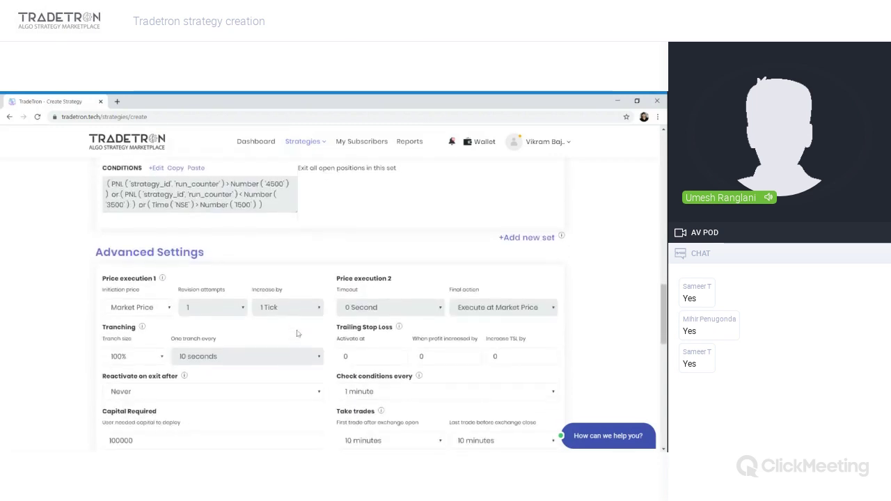
scroll(297, 334, down, 1)
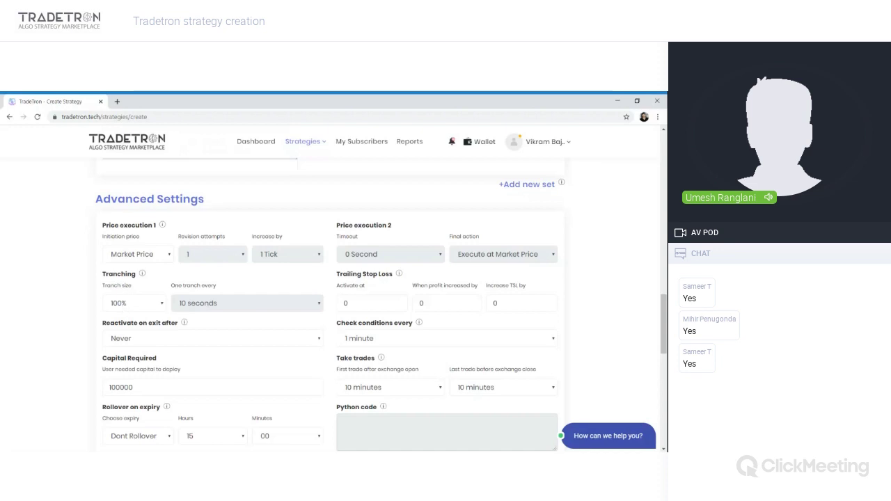
click(127, 276)
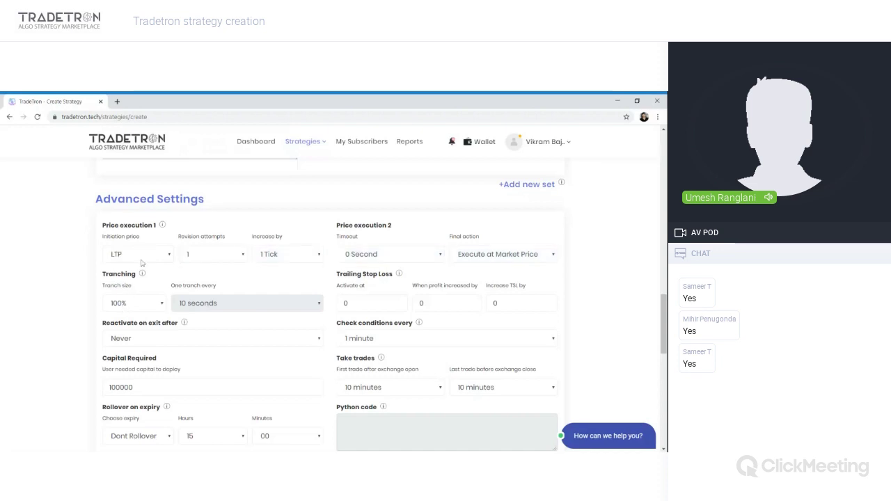
click(363, 266)
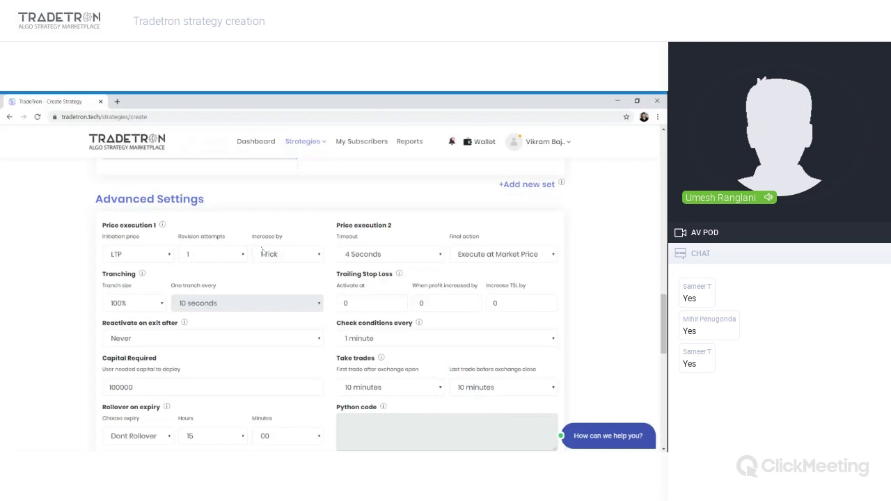
click(268, 293)
click(268, 263)
click(214, 324)
- Try a 20% tranche size and return it to 100%
click(141, 317)
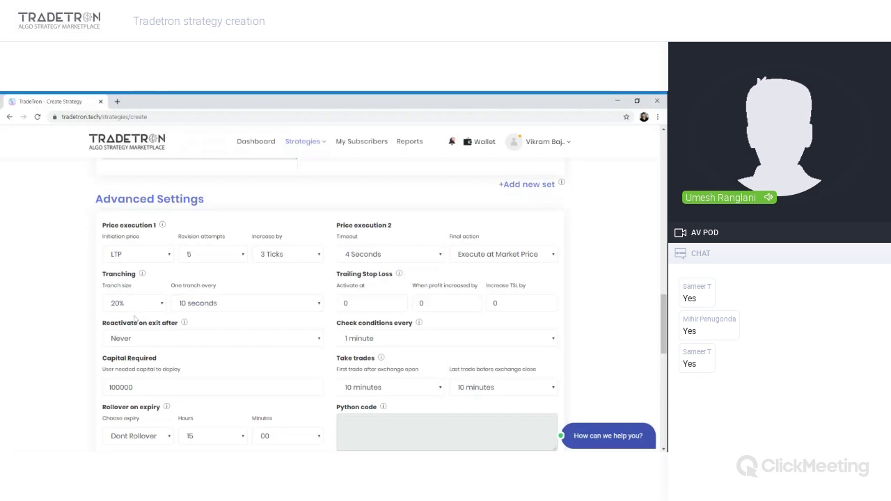
click(138, 315)
- Configure the trailing stop loss to activate at 1000, increasing the TSL by 1 when profit increases by 1
key(Tab)
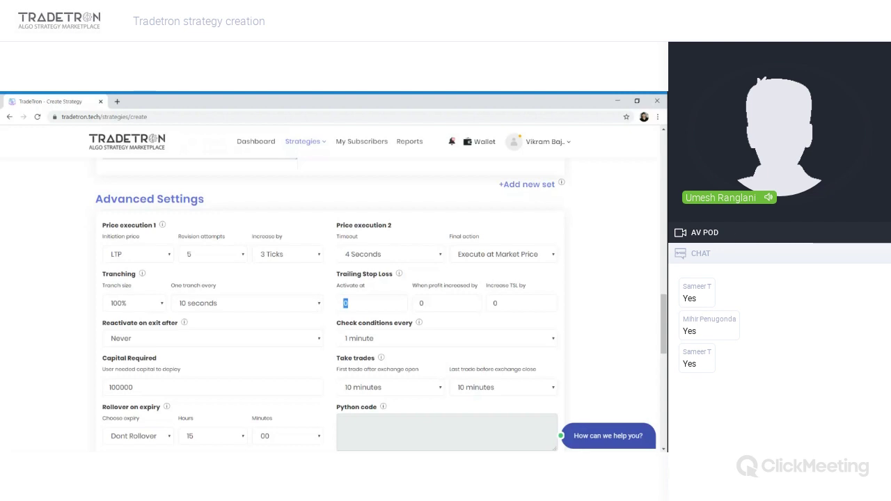
text(4000)
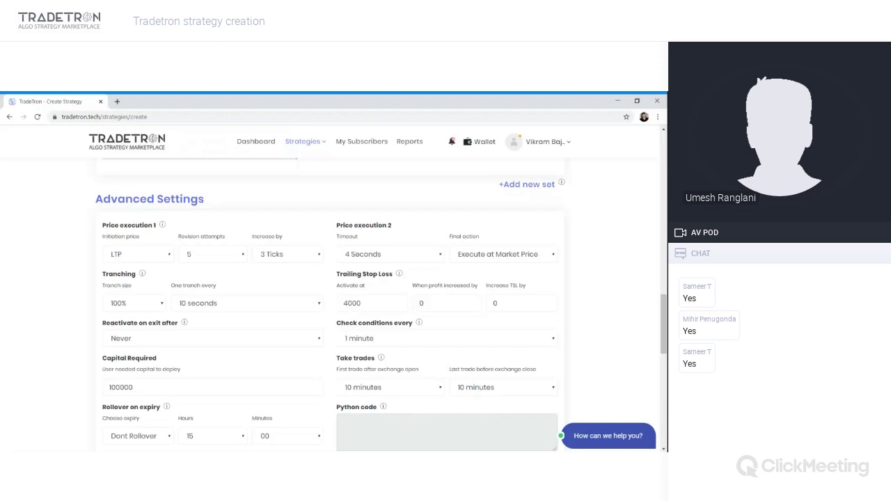
key(ctrl+a)
text(1000)
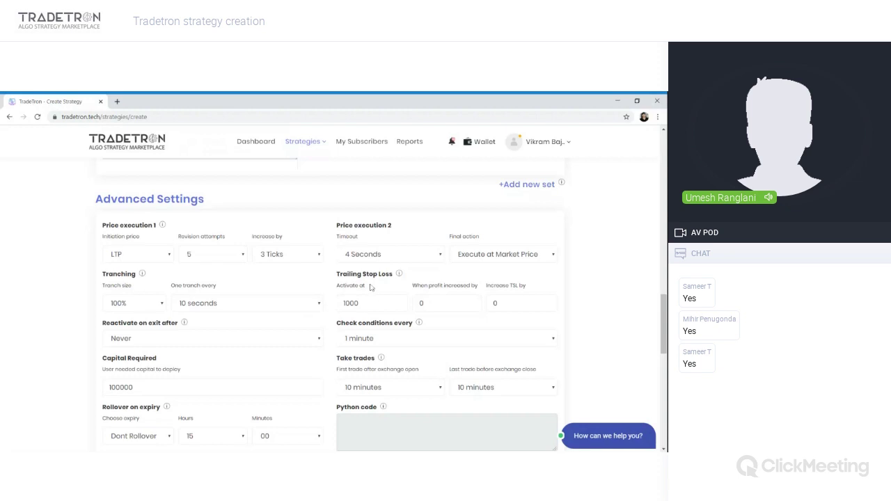
drag(370, 287, 350, 286)
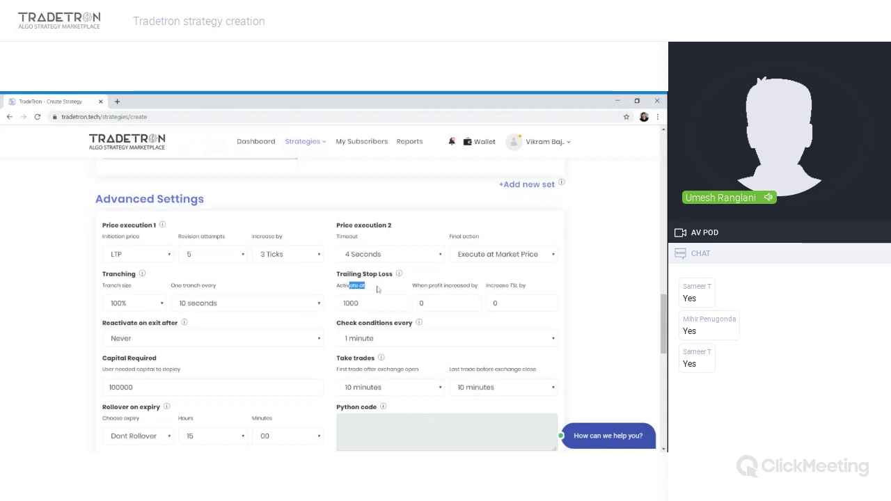
click(422, 303)
double_click(422, 303)
text(1)
key(Tab)
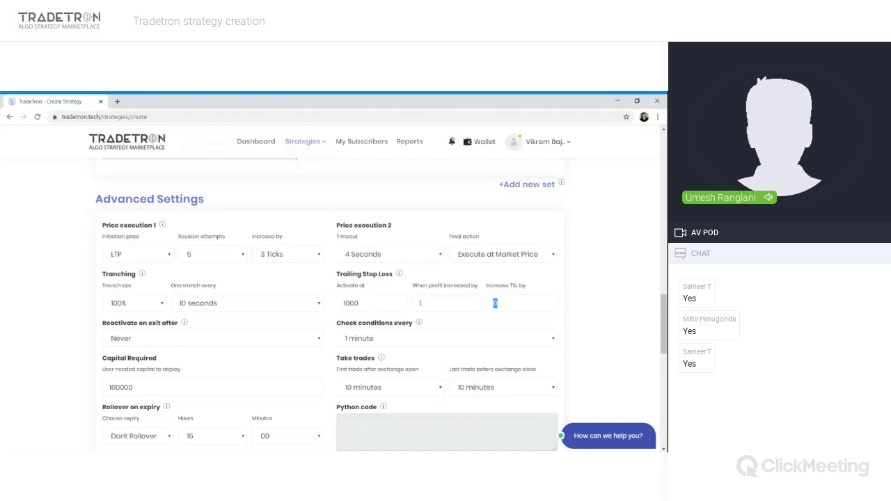
text(1)
- Examine the Universal Exit conditions in relation to the trailing stop loss settings
scroll(330, 304, up, 1)
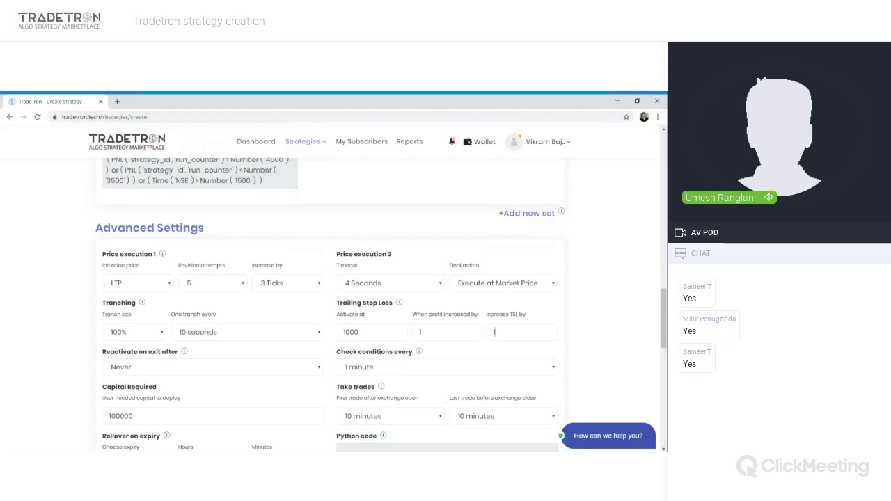
scroll(268, 248, up, 3)
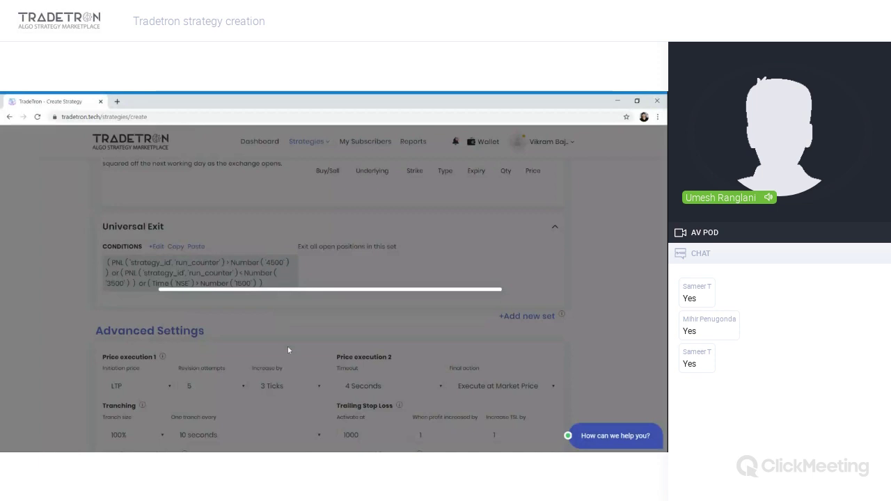
click(117, 101)
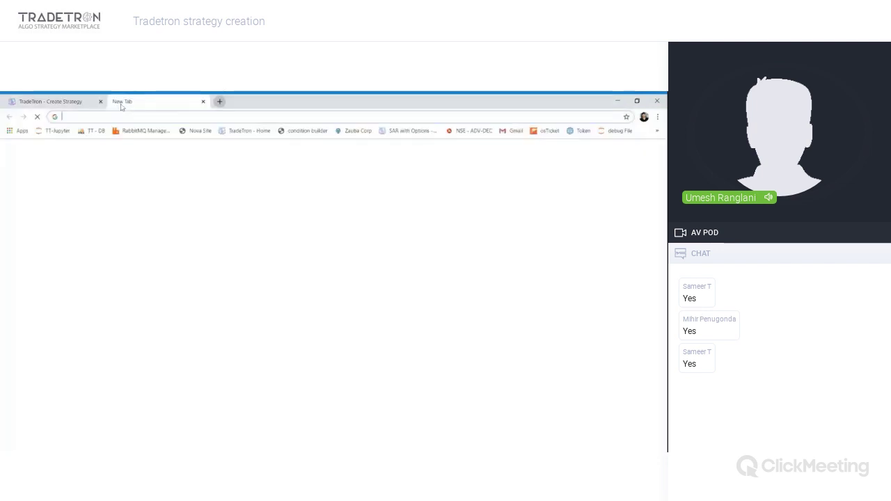
click(80, 101)
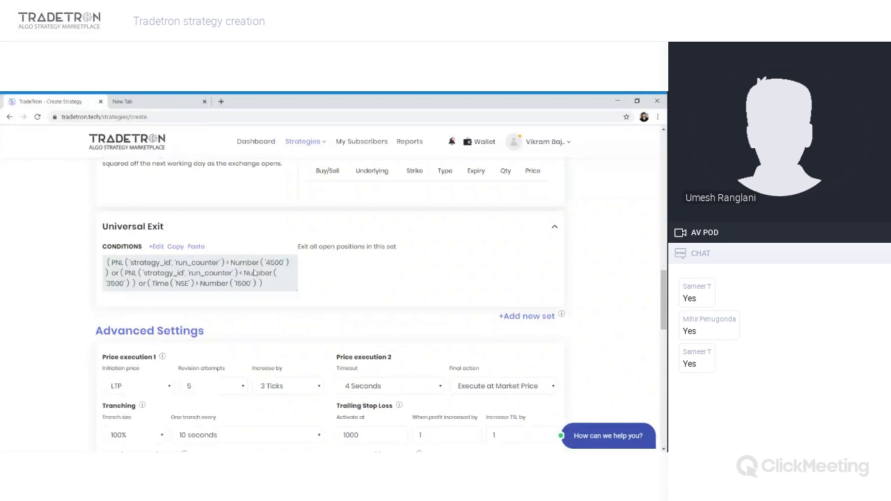
drag(108, 227, 159, 226)
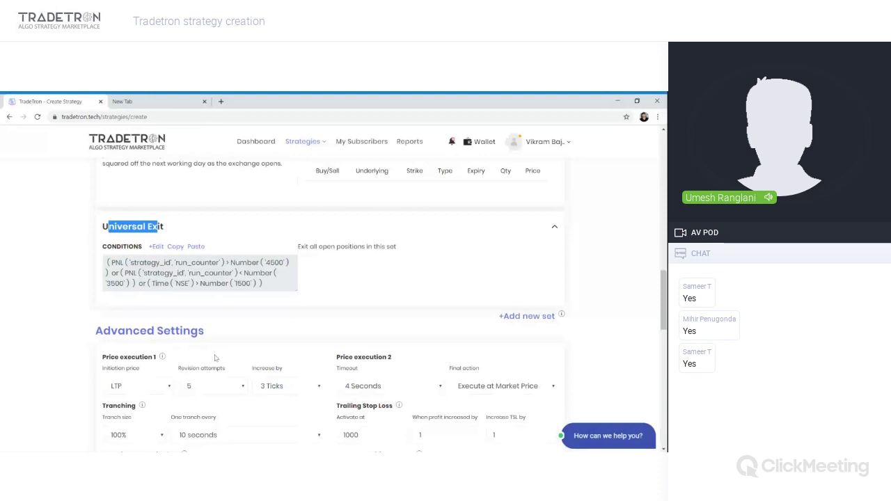
- Set the strategy to reactivate 6 hours after exit
scroll(215, 358, down, 3)
drag(102, 329, 171, 330)
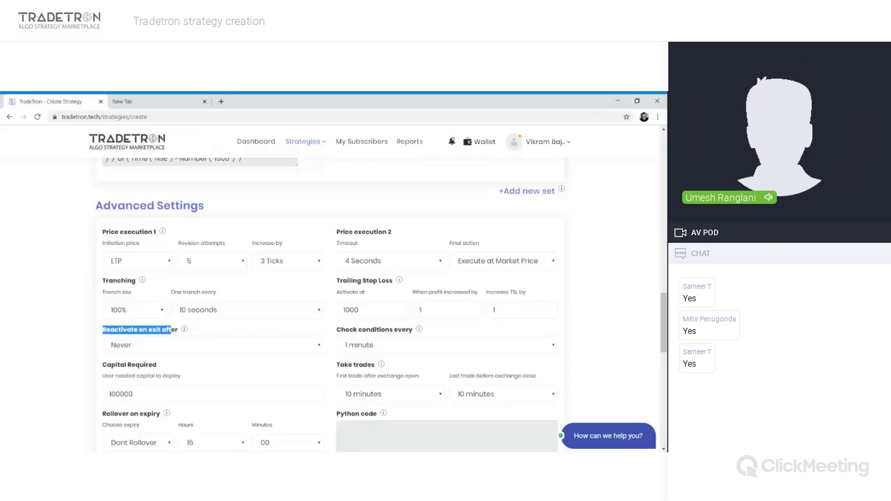
click(133, 345)
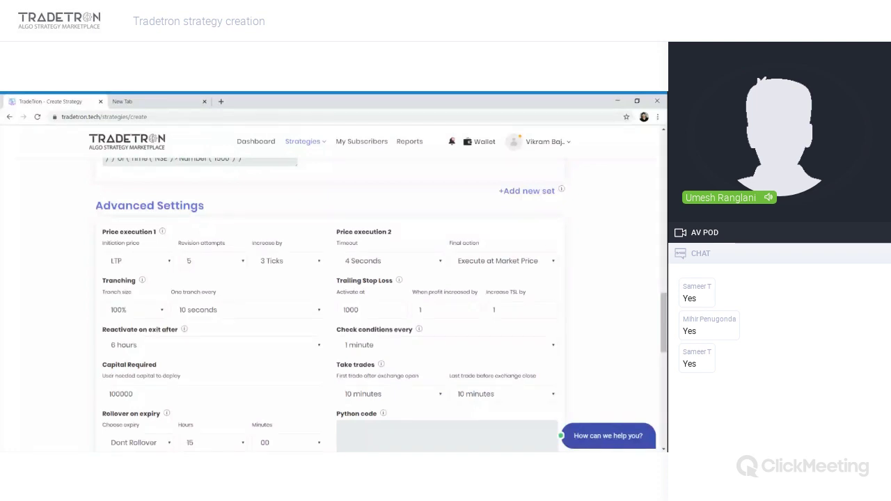
scroll(174, 381, down, 1)
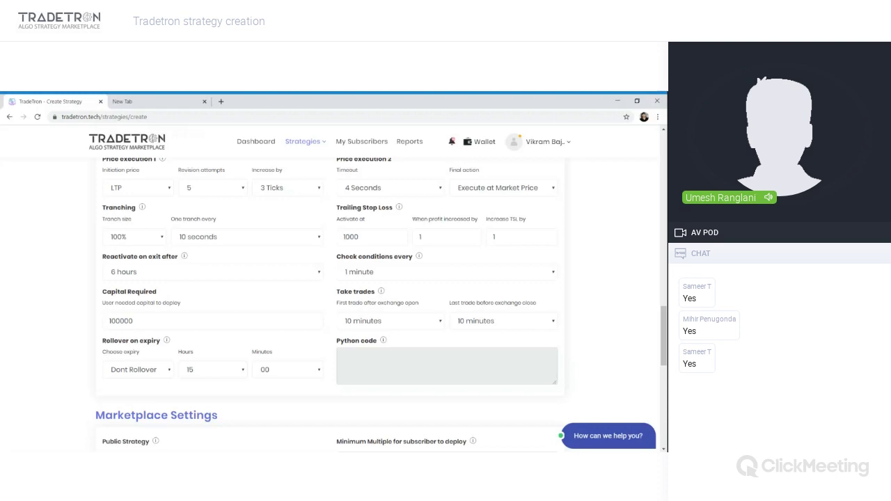
- Allow the first trade 5 minutes after exchange open and the last trade 5 minutes before exchange close
click(363, 273)
click(490, 311)
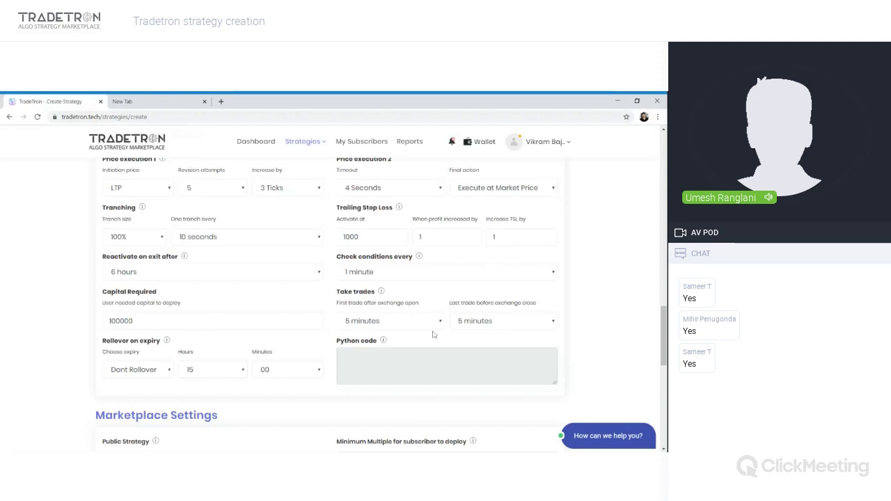
- Make the strategy public in the Marketplace Settings by setting Public Strategy to Yes
scroll(394, 369, down, 1)
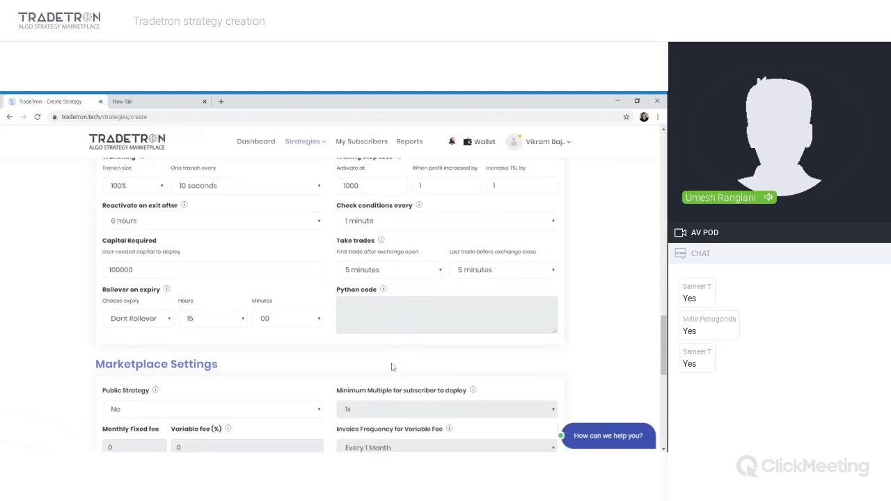
scroll(392, 367, down, 1)
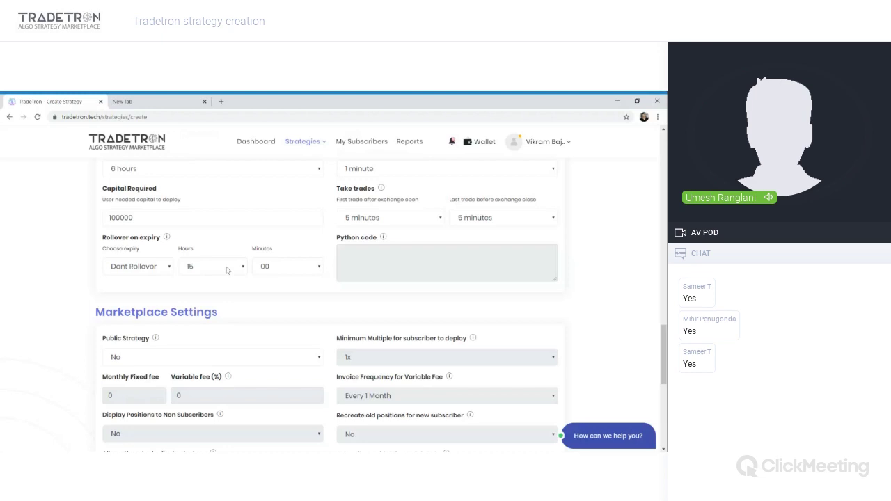
scroll(235, 324, down, 3)
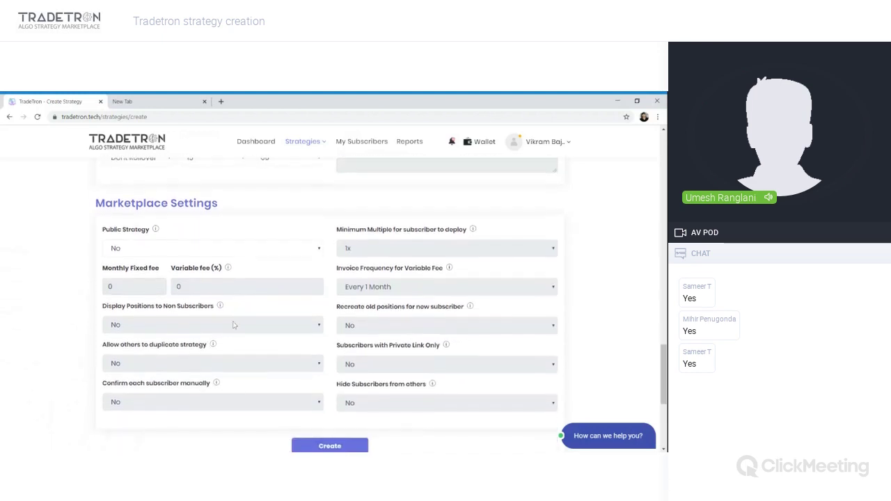
click(204, 248)
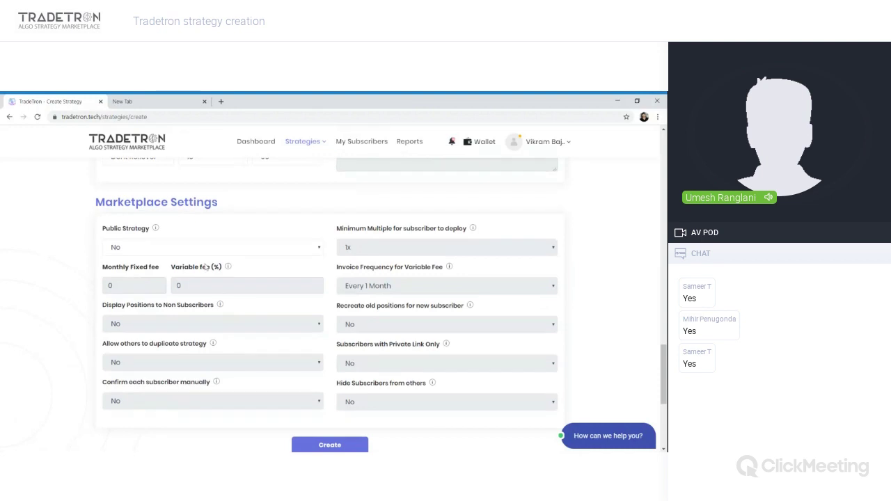
click(204, 265)
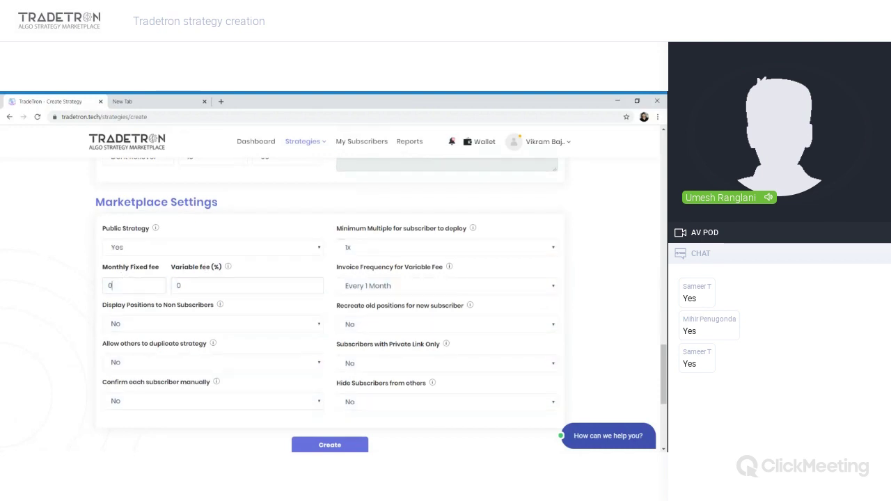
- Try a monthly fixed fee of 2000 and a variable fee of 15%, clearing each value again
click(110, 285)
key(BackSpace)
text(2000)
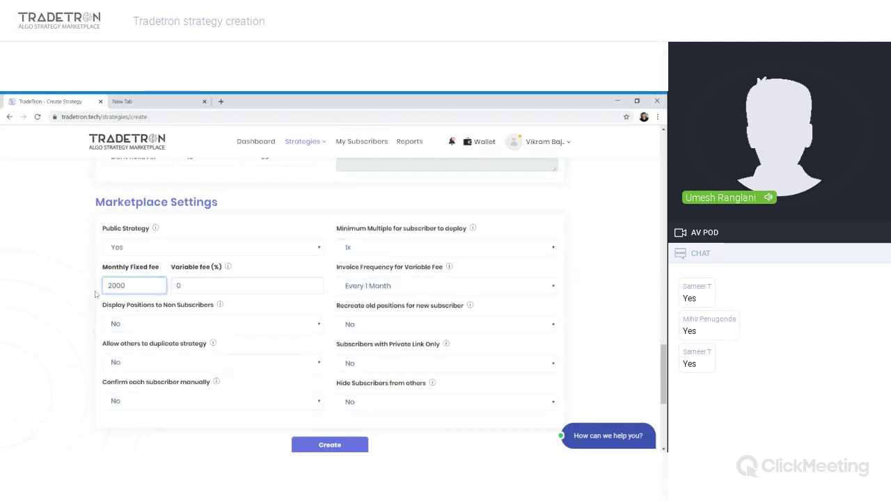
key(BackSpace)
key(BackSpace)
key(BackSpace)
key(BackSpace)
click(182, 285)
text(15)
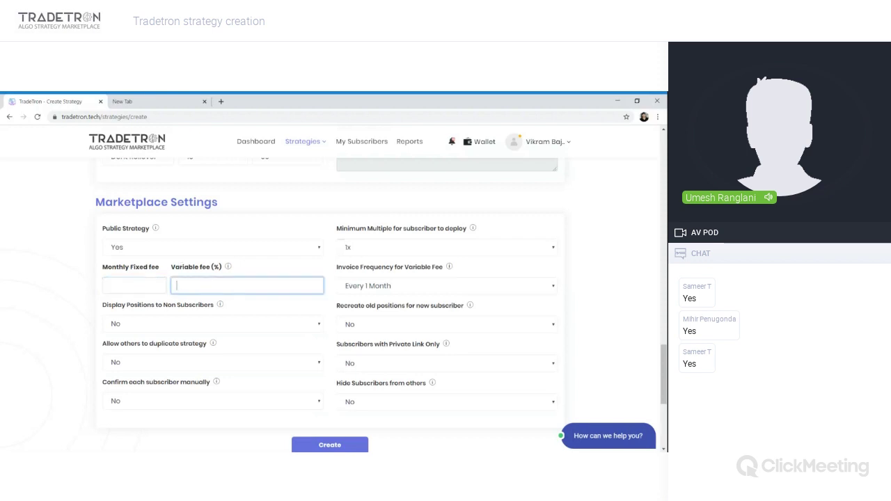
key(BackSpace)
key(BackSpace)
- Restrict subscribers to the private link only and allow others to duplicate the strategy
click(354, 365)
click(364, 376)
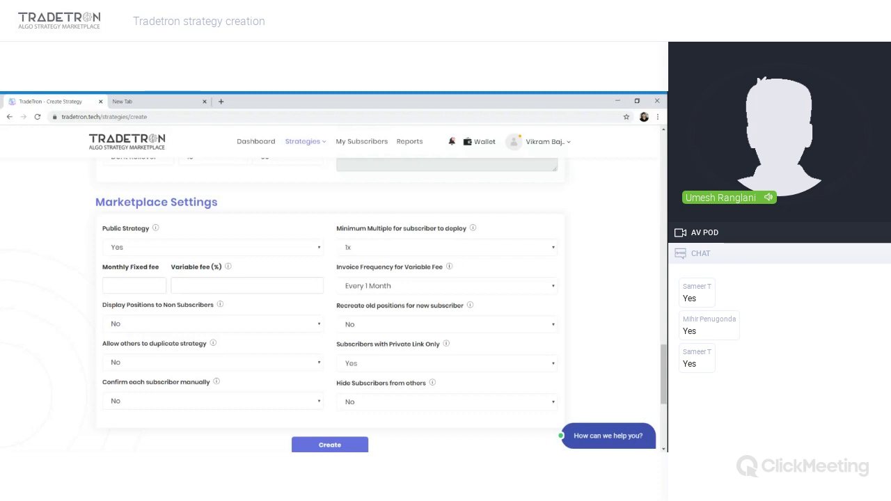
key(Up)
click(389, 375)
click(174, 377)
- Try to create the strategy with the fixed and variable fees left blank
scroll(295, 341, down, 3)
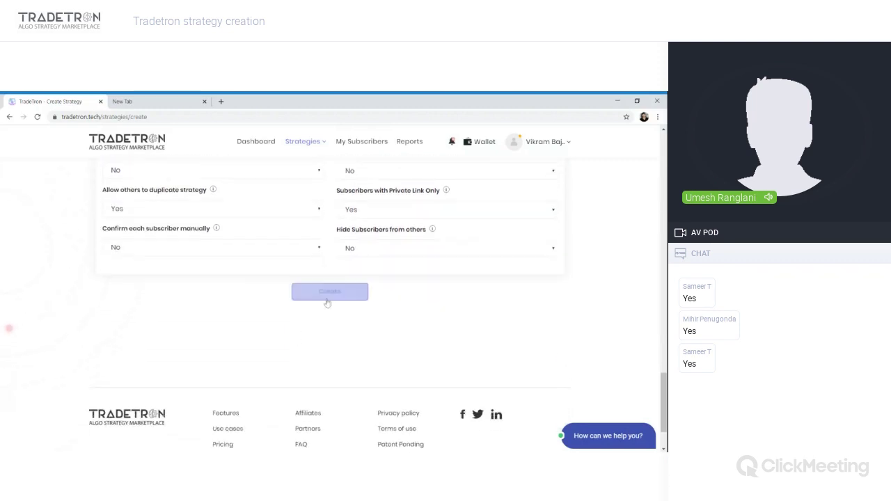
click(327, 295)
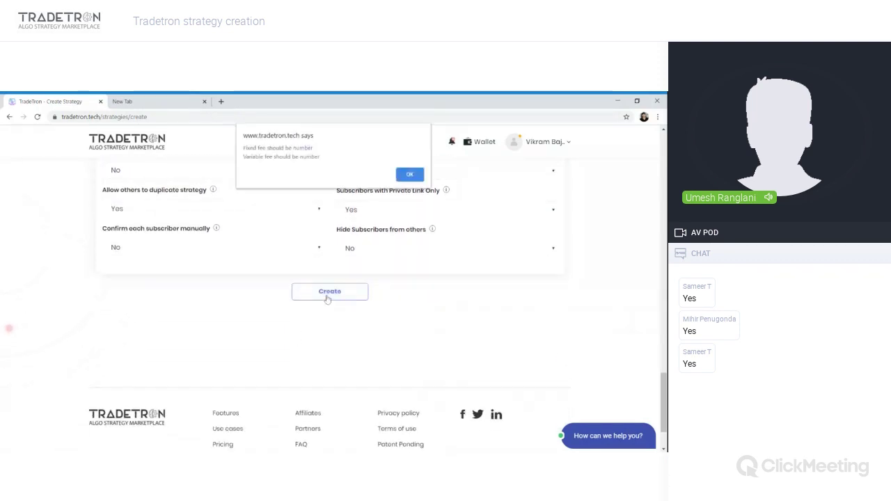
click(410, 175)
- Set the monthly fixed fee and the variable fee to 0, create the strategy and close the completion dialog
scroll(139, 223, up, 3)
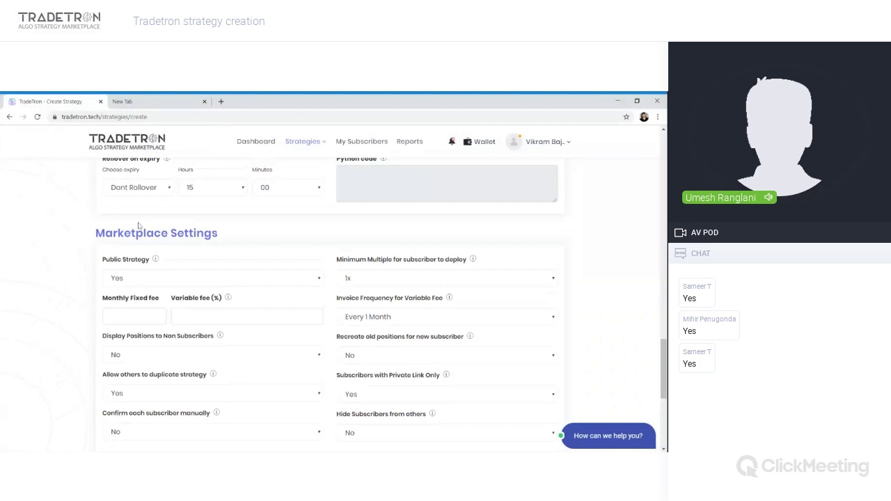
click(247, 317)
text(0)
scroll(328, 299, down, 2)
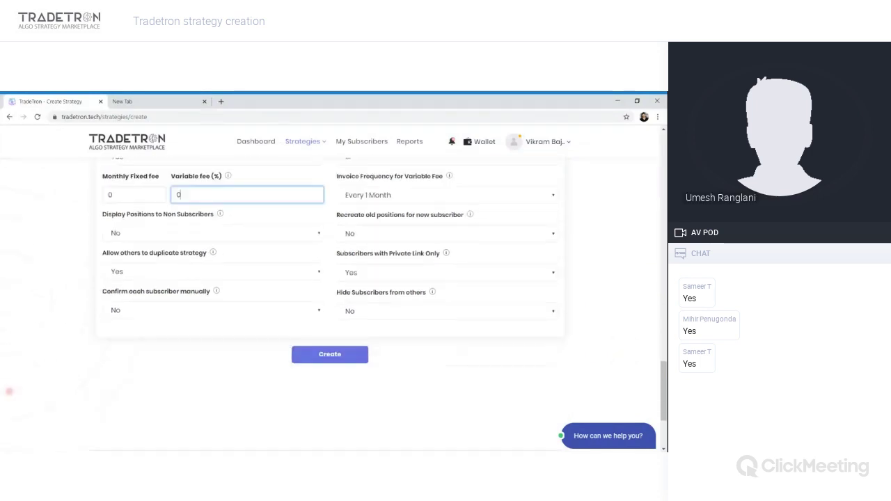
scroll(308, 303, down, 2)
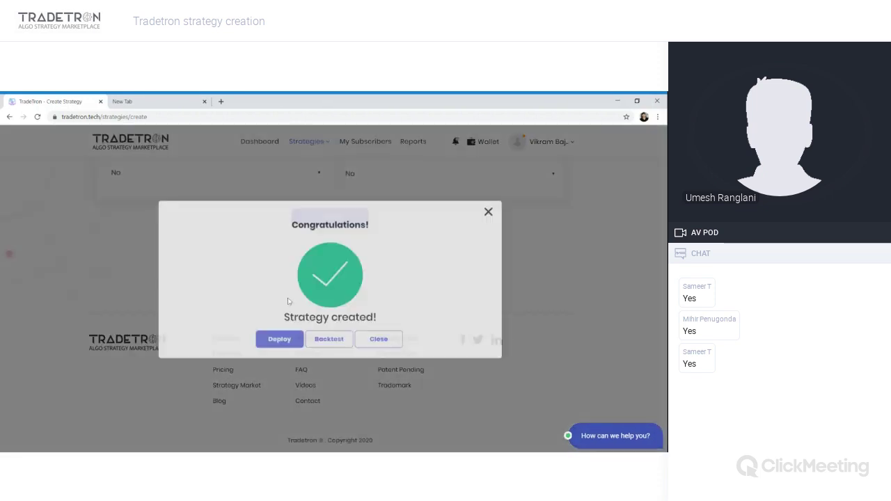
click(379, 349)
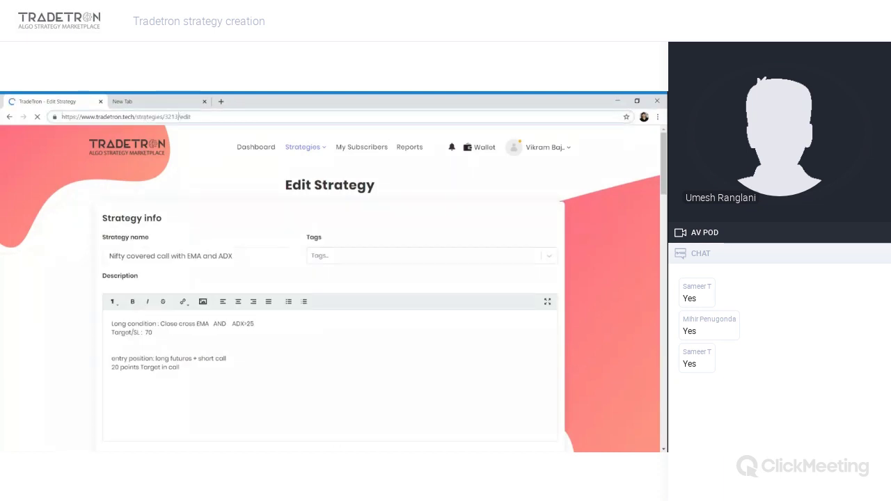
- Copy the strategy's web address without its /edit ending and share the strategy link in the meeting chat
key(shift+Home)
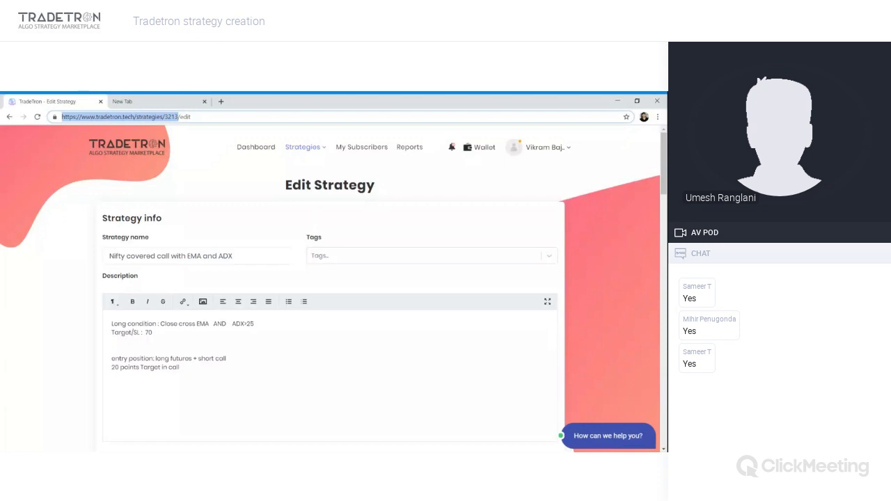
key(alt+Tab)
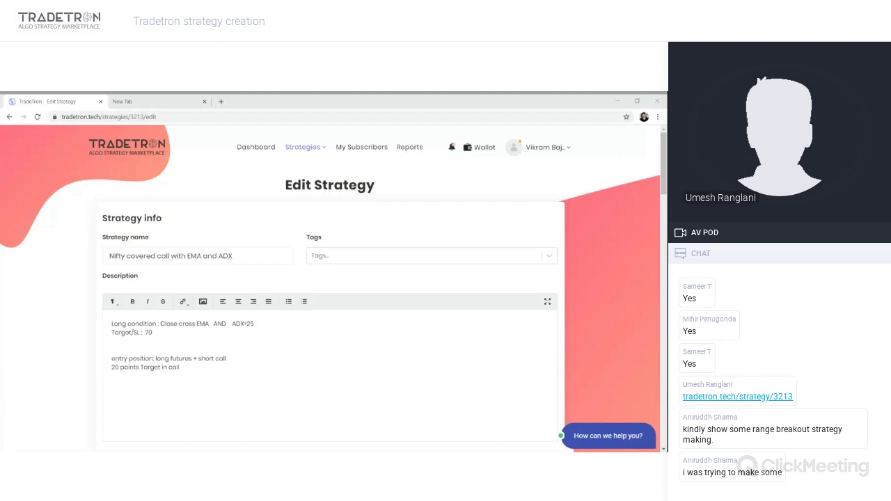
- Add a second Repair Once block to Set 1 and open the Condition Builder for it
scroll(119, 360, down, 5)
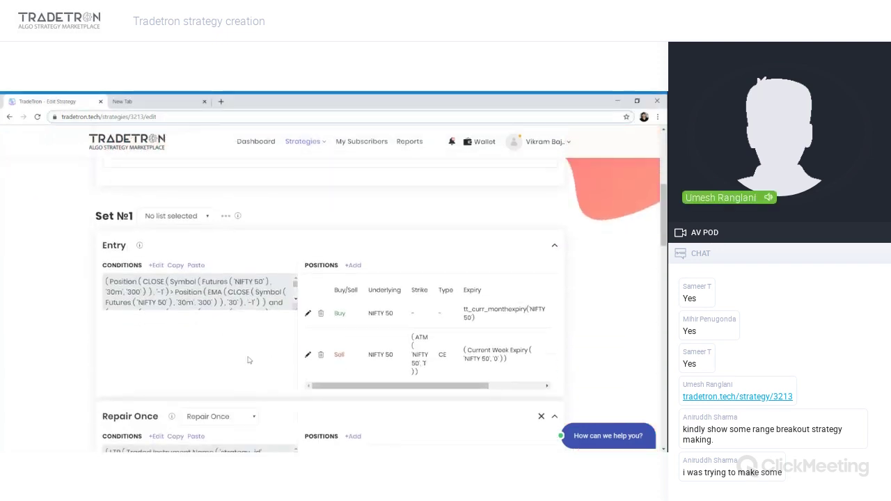
scroll(263, 334, down, 3)
scroll(264, 334, down, 1)
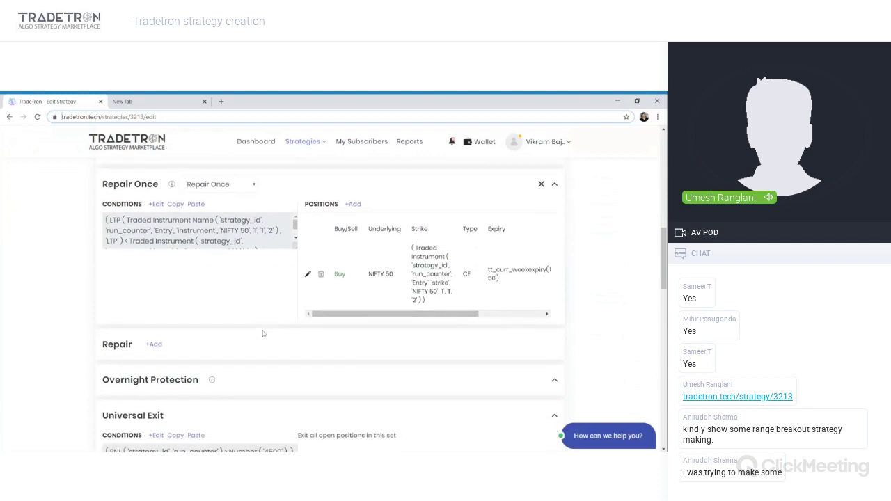
click(156, 345)
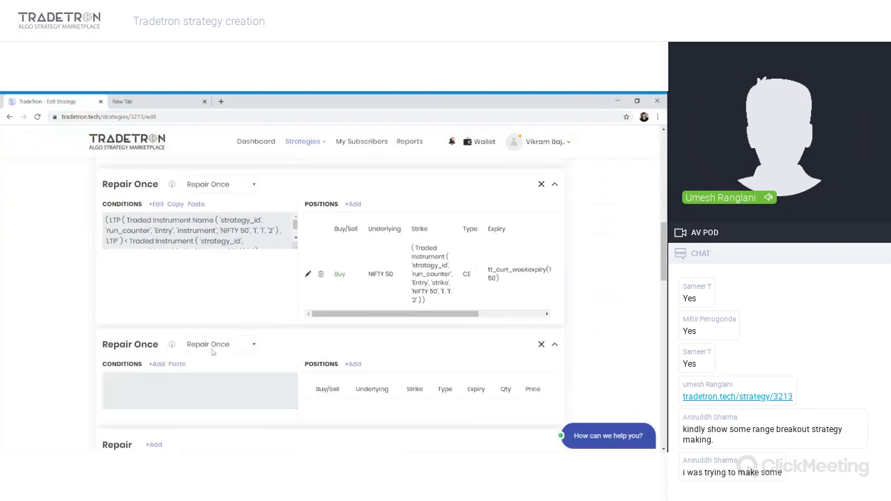
click(158, 364)
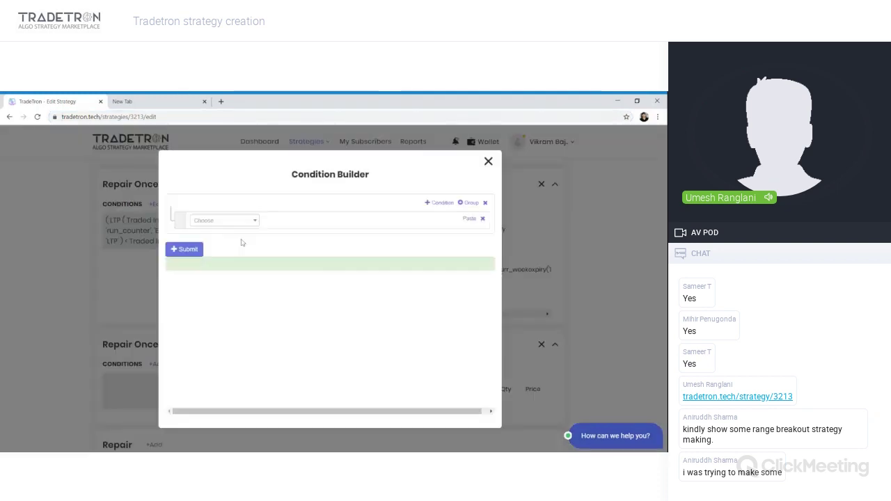
- Choose the ORB keyword for the condition, using Instrument Name as the instrument and High as the price type
click(237, 221)
text(orb)
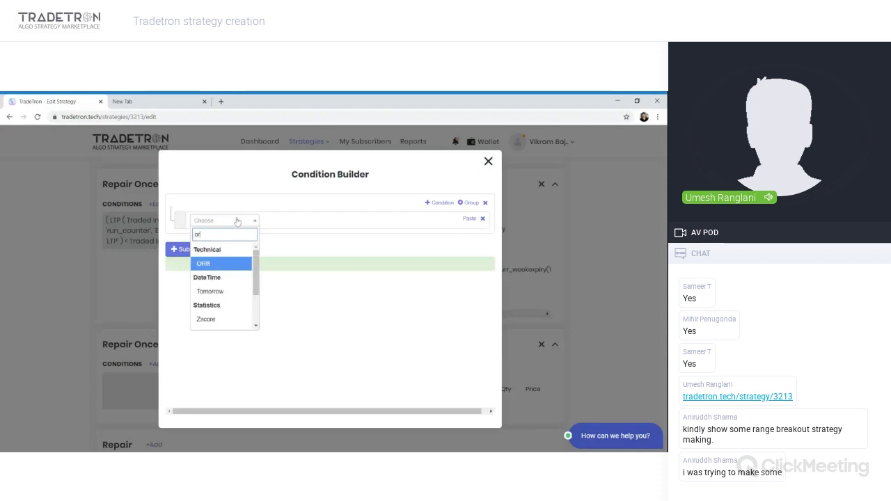
click(221, 264)
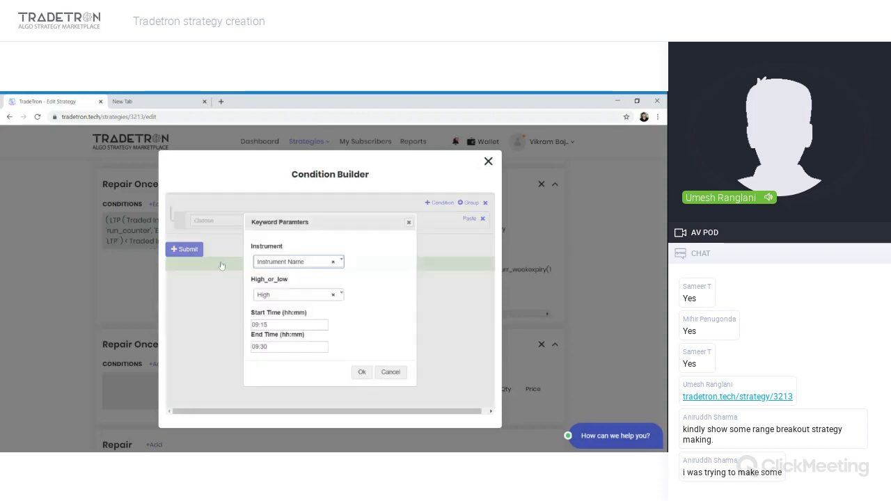
click(284, 264)
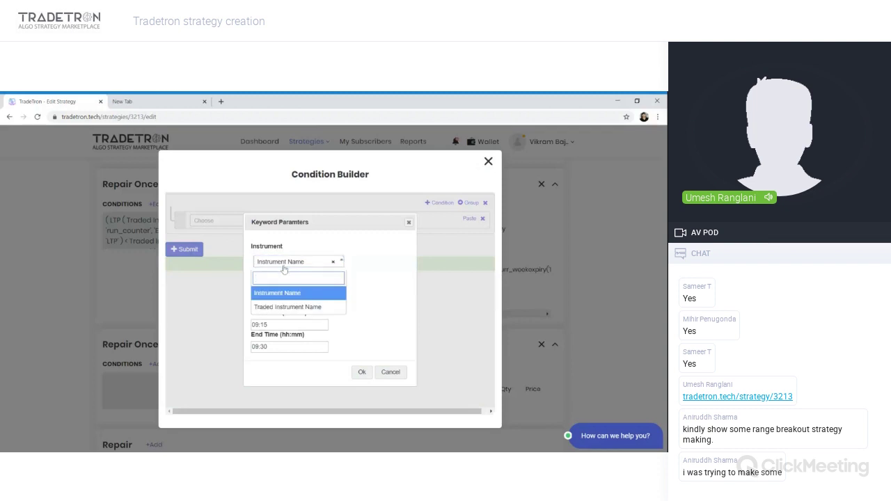
click(285, 297)
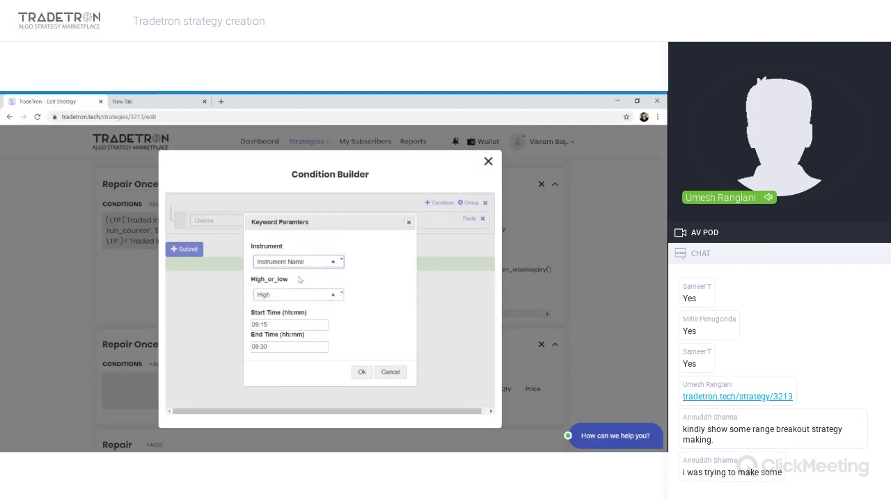
click(294, 295)
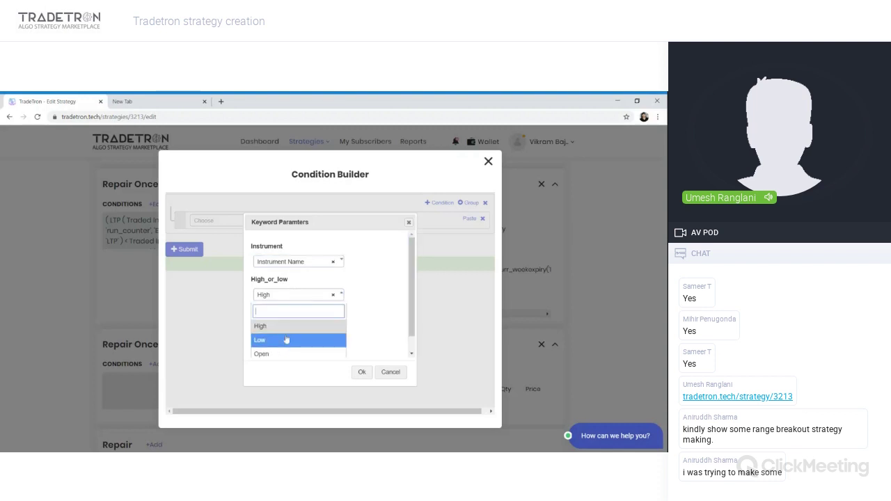
scroll(285, 339, down, 1)
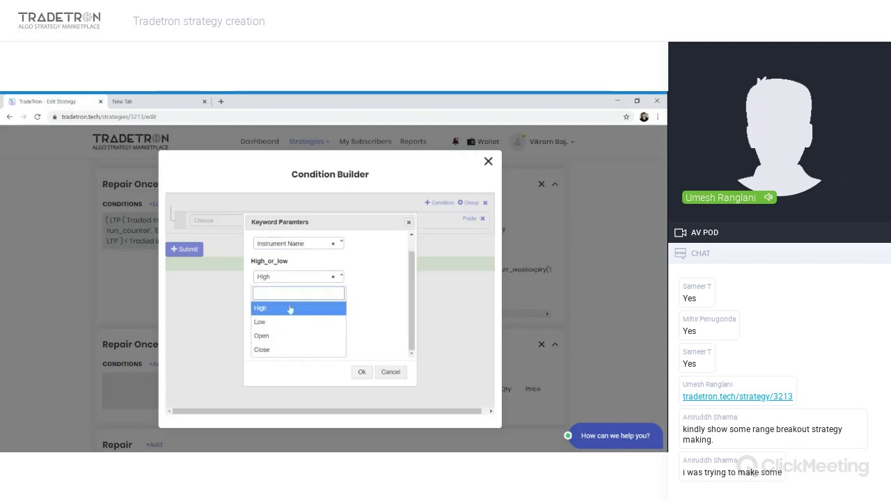
click(288, 308)
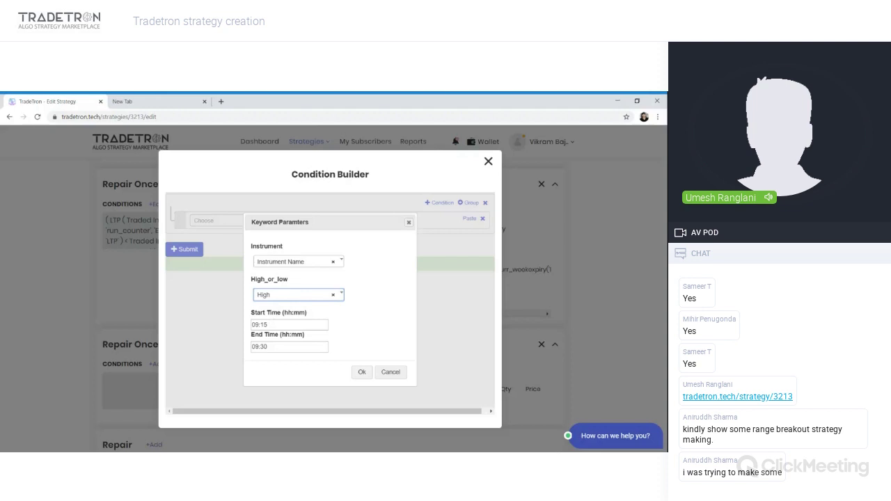
- Set the ORB range from 10:00 to 10:30 and insert the keyword into the condition
drag(269, 325, 237, 329)
click(258, 325)
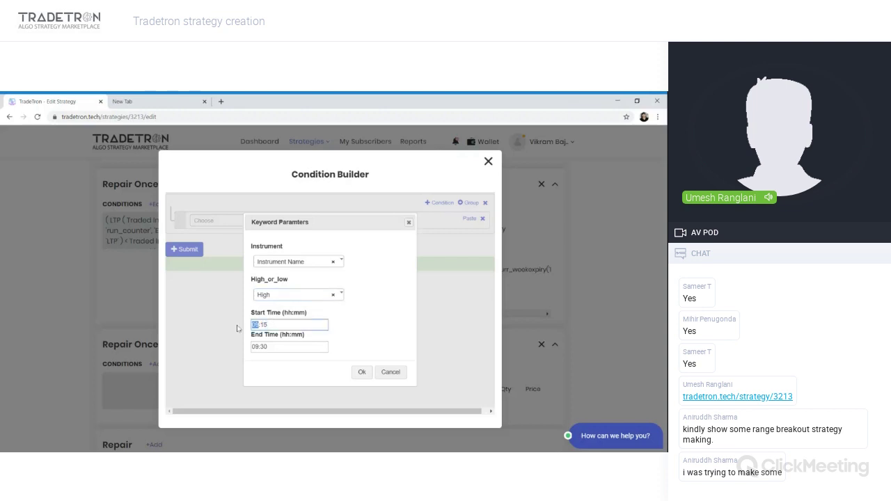
text(10)
key(Right)
key(shift+Right)
key(shift+Right)
text(09:3)
text(0)
click(257, 347)
drag(258, 347, 243, 345)
text(10)
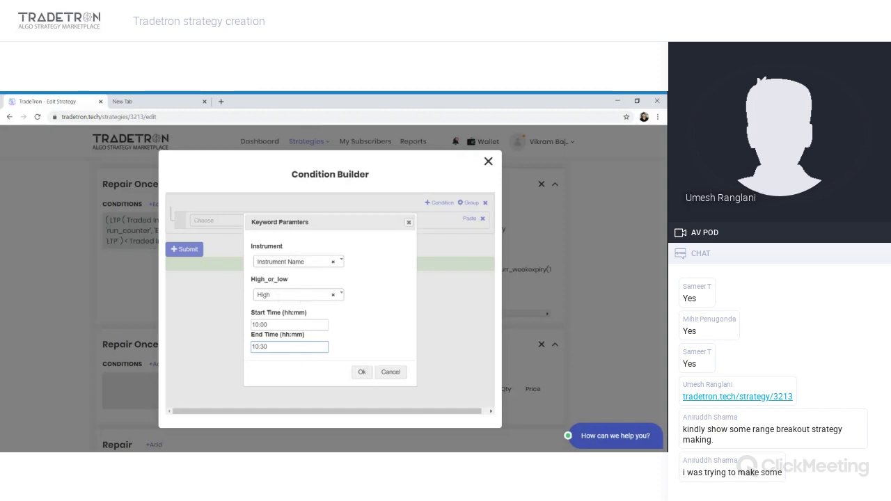
click(365, 375)
- Add an LTP keyword using Instrument Name and place it before ORB in the condition
click(250, 223)
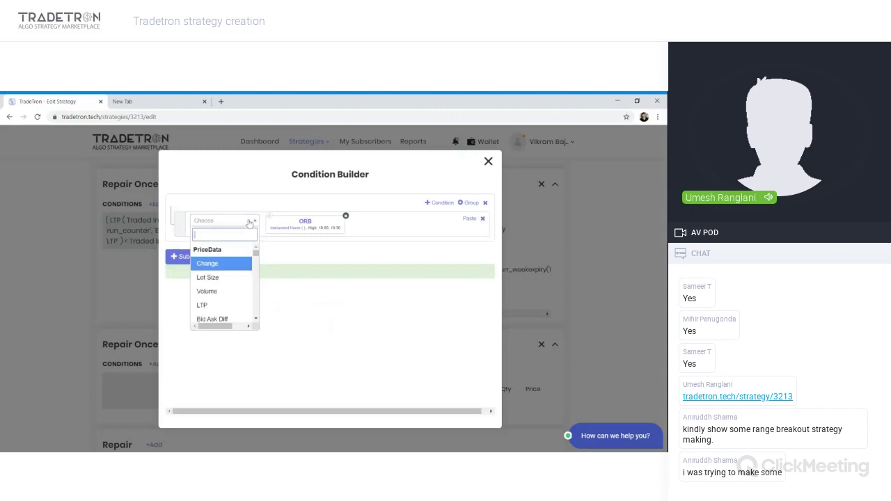
text(ltp)
key(Return)
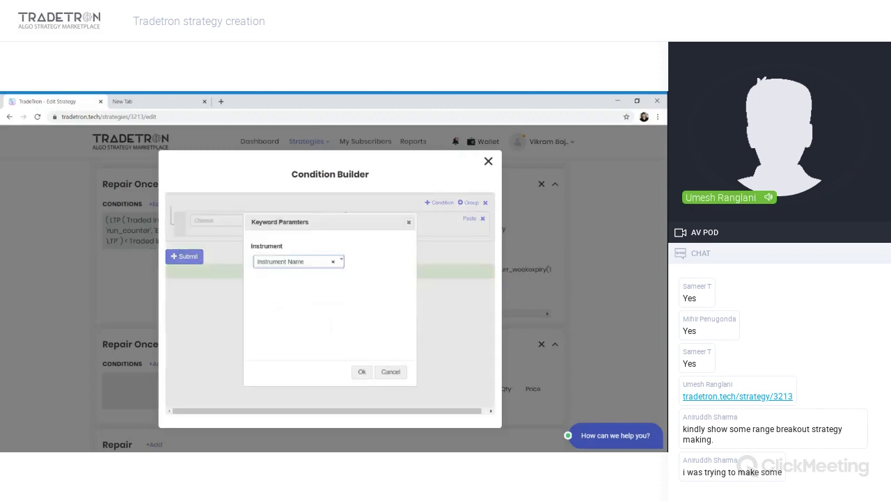
click(365, 374)
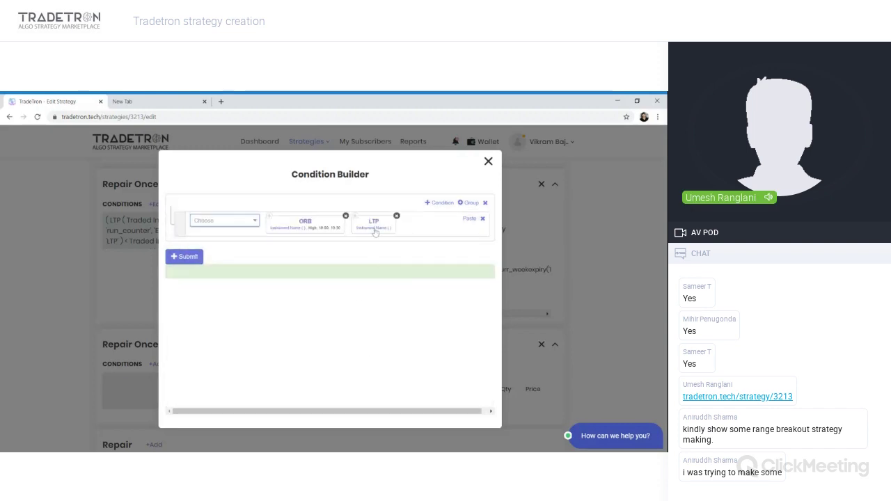
drag(371, 227, 253, 218)
- Add a greater-than operator (>) to the LTP and ORB condition
click(253, 218)
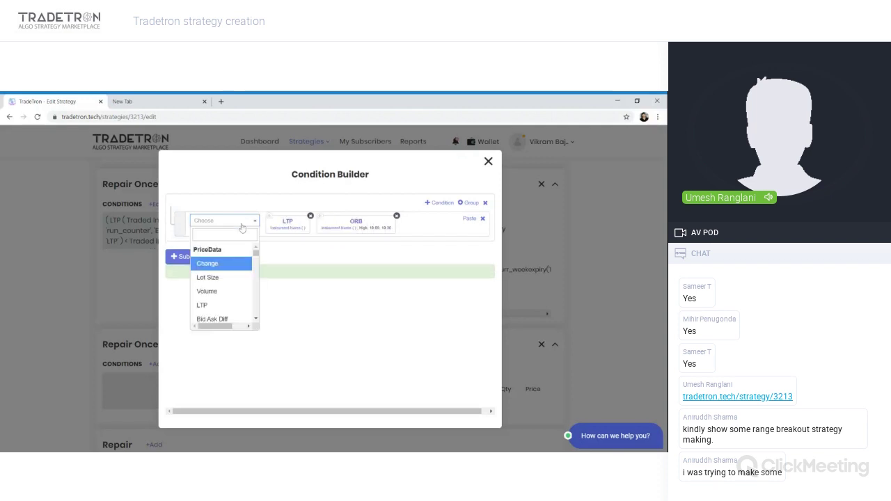
text(>)
key(Return)
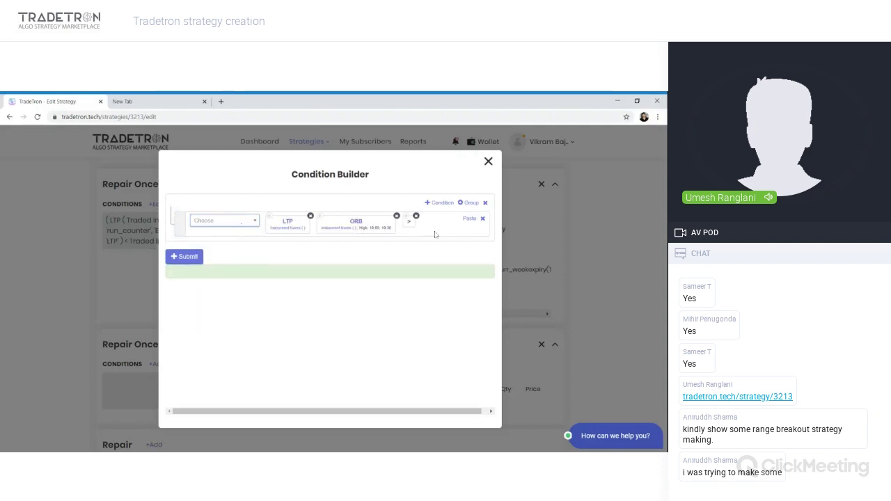
- Move the greater-than operator between the LTP and ORB keywords so the condition reads LTP > ORB
drag(408, 222, 390, 242)
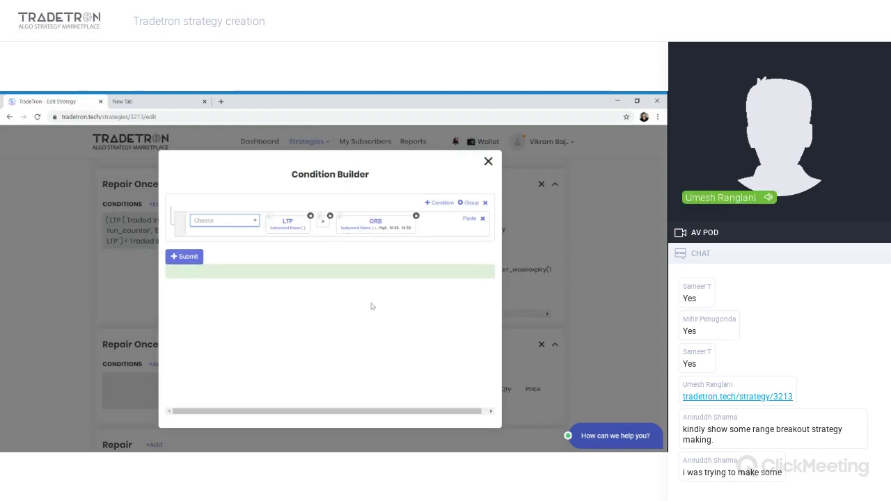
key(alt+Tab)
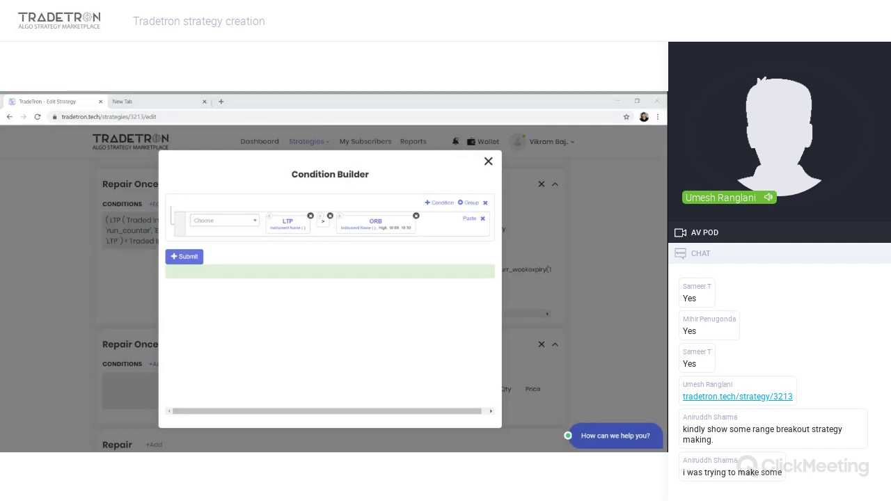
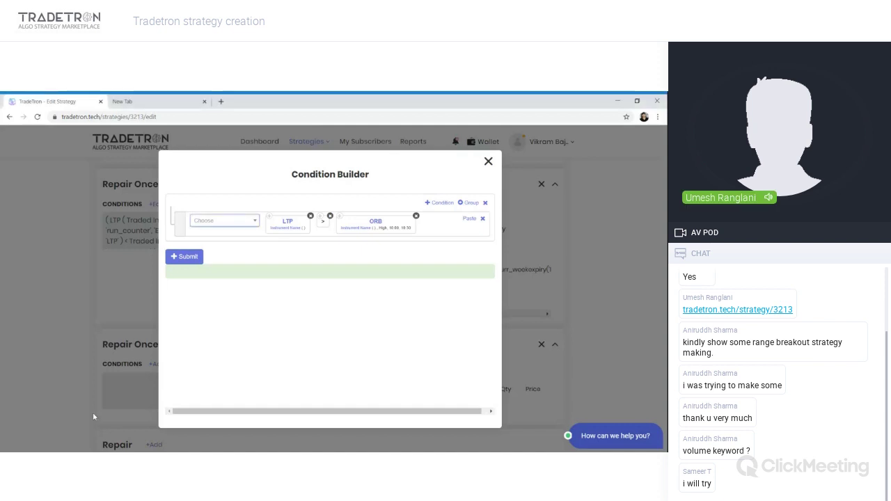
- Search the condition keyword list for "vol" and highlight Volume series
click(234, 223)
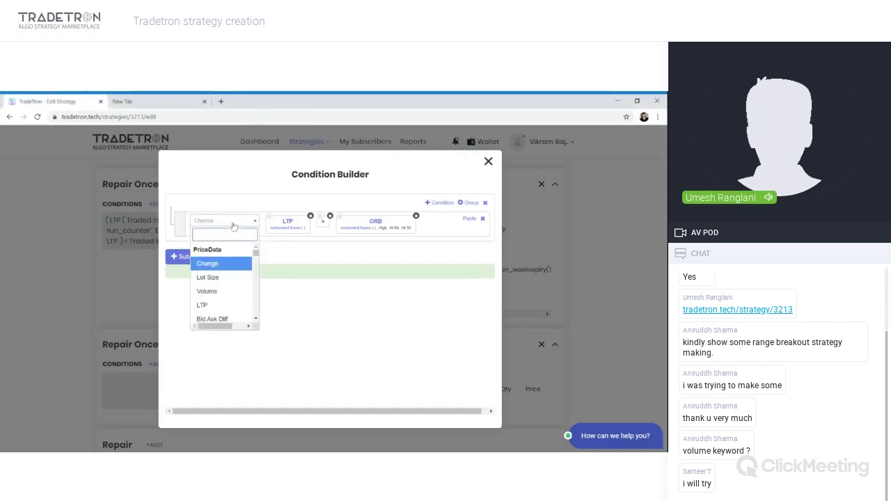
text(vol)
key(Down)
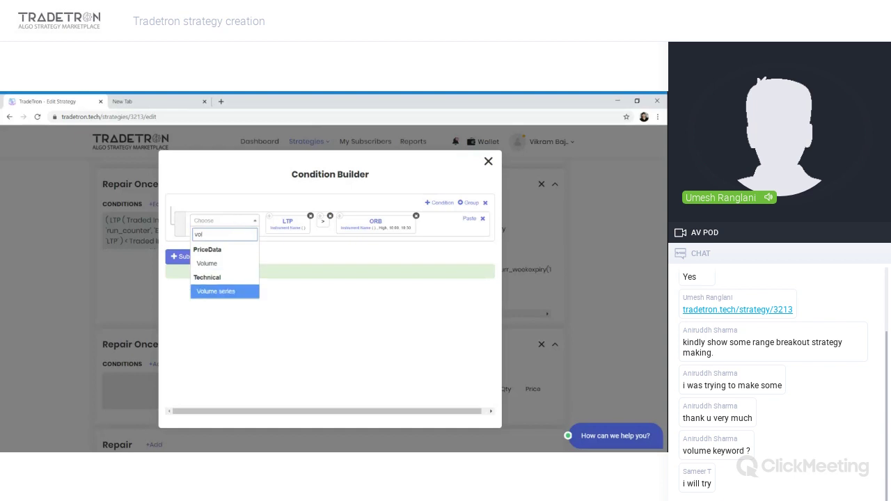
- Search the keyword list for "pos" instead and choose the Position keyword for the condition
key(BackSpace)
key(BackSpace)
key(BackSpace)
text(pos)
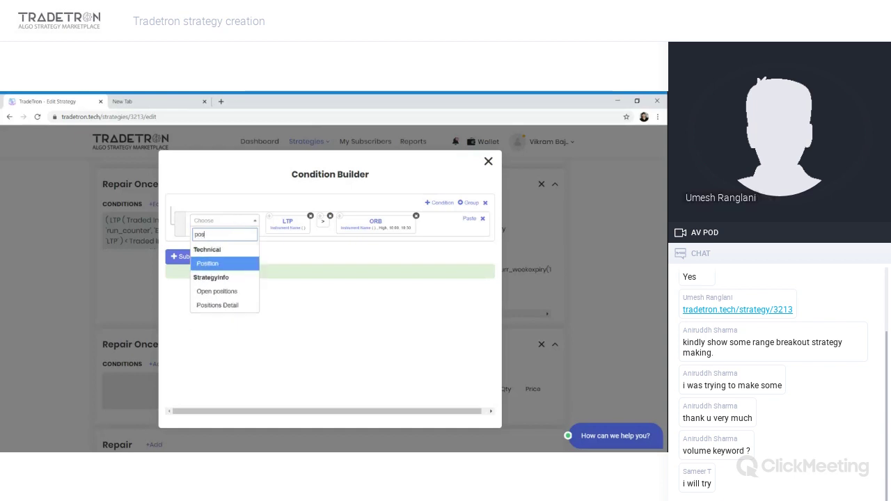
key(Return)
key(Return)
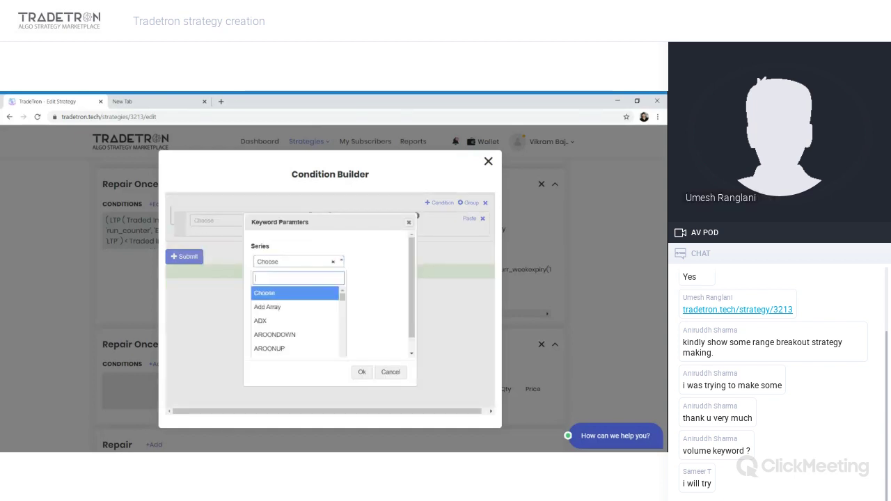
- Set the Position keyword to Volume series with position -1, insert it into the condition, and close the Condition Builder without submitting
text(vol)
key(Return)
key(Tab)
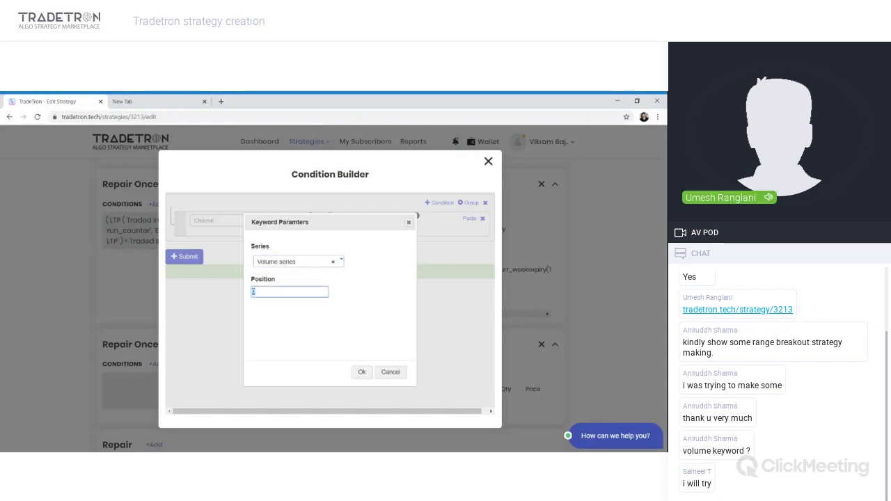
text(-1)
click(368, 373)
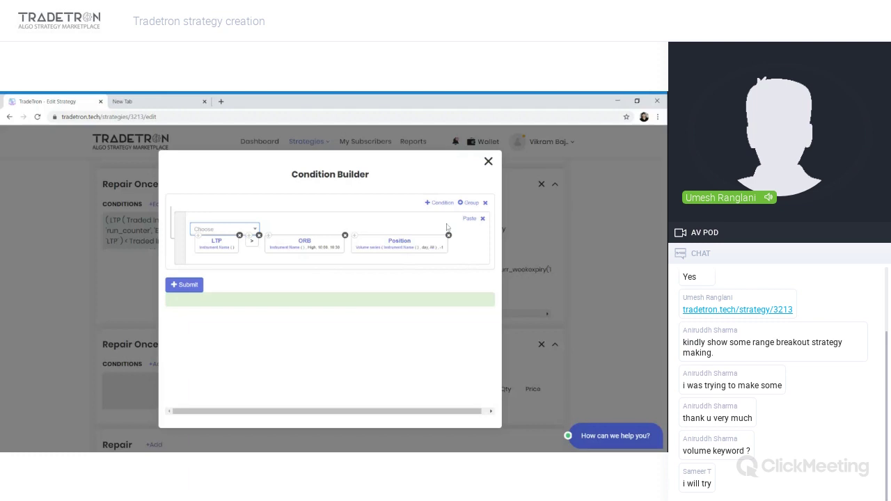
click(488, 162)
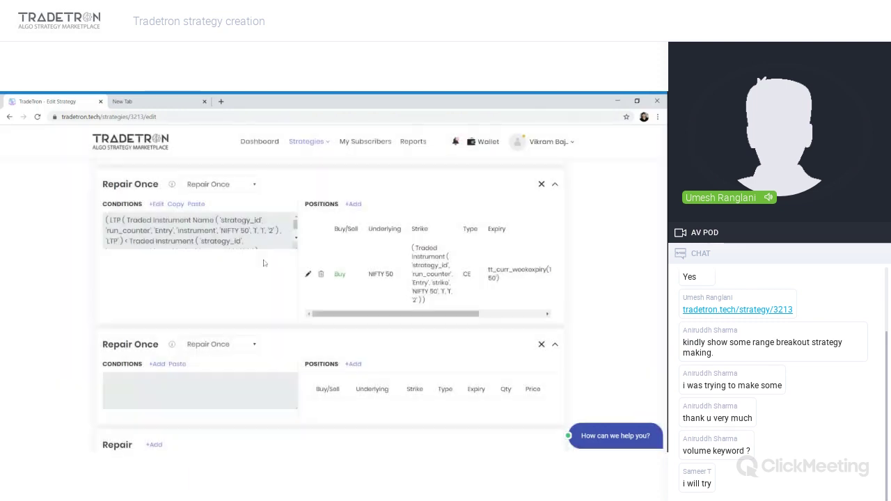